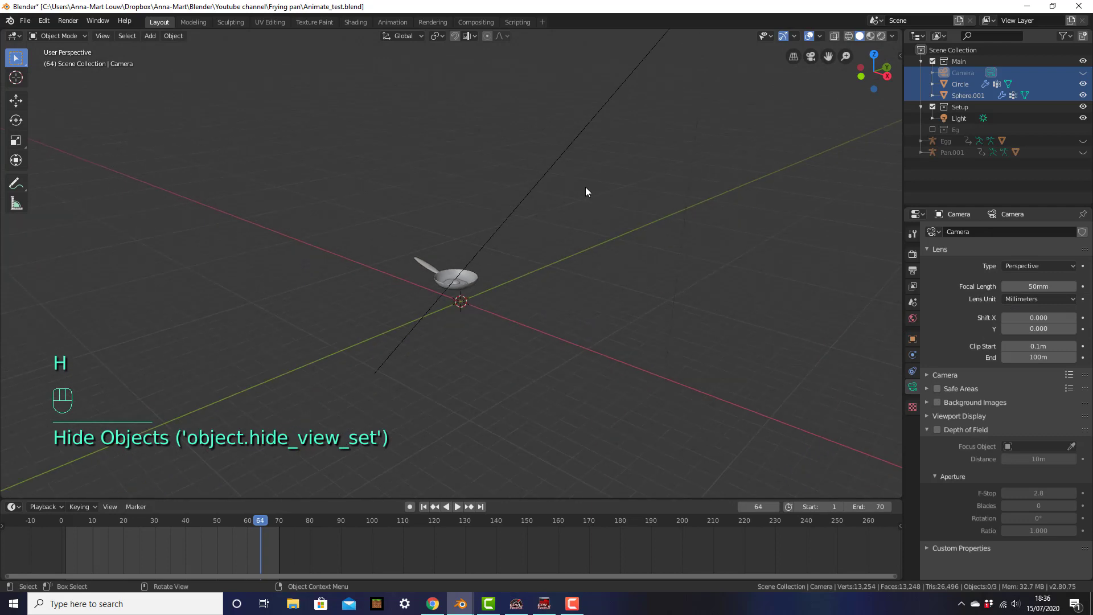
# Hide the sun light from the viewport so only the pan and egg remain in view.
pyautogui.click(558, 162)
pyautogui.press('h')
pyautogui.scroll(6, 555, 254)
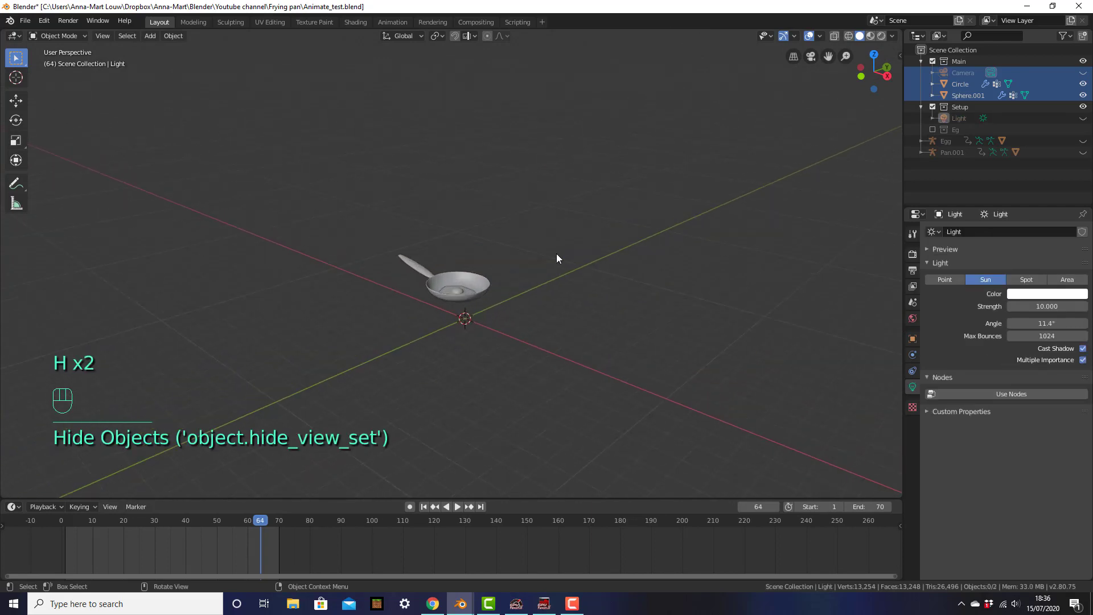
pyautogui.moveTo(555, 254); pyautogui.dragTo(538, 274, button='middle')
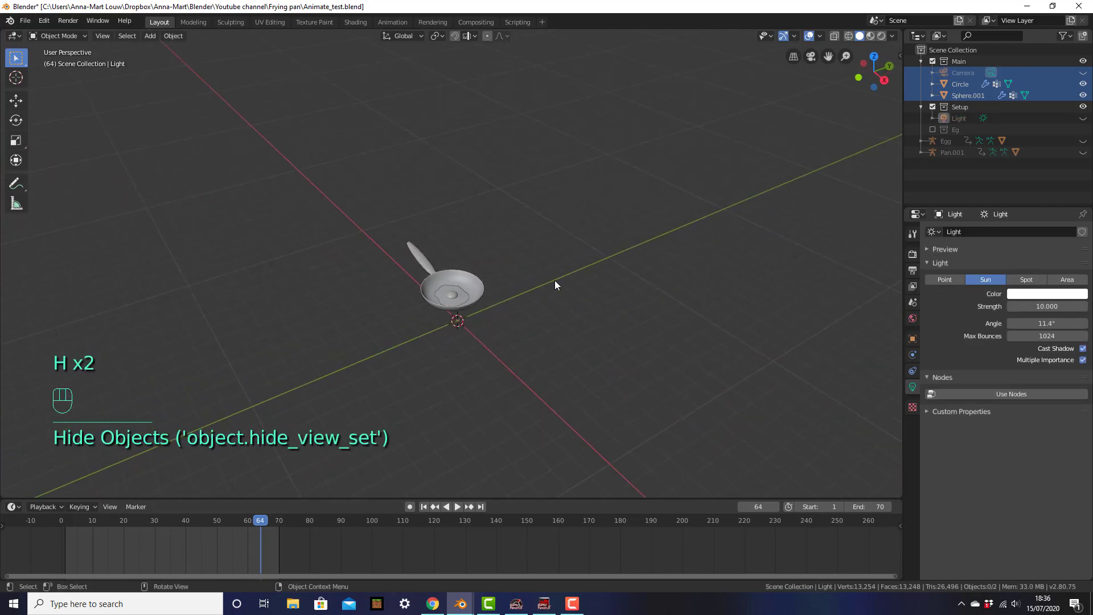
# Add a plane at the world origin and scale it up into a large floor beneath the pan.
pyautogui.hotkey('shift', 'a')
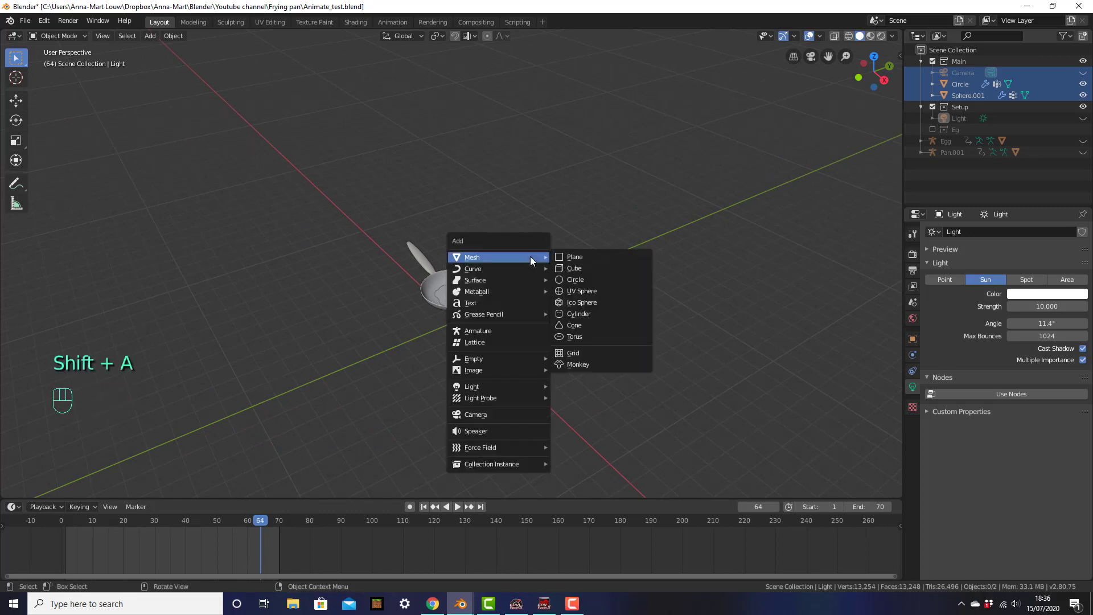
pyautogui.click(599, 254)
pyautogui.moveTo(520, 390); pyautogui.dragTo(528, 289, button='middle')
pyautogui.press('s')
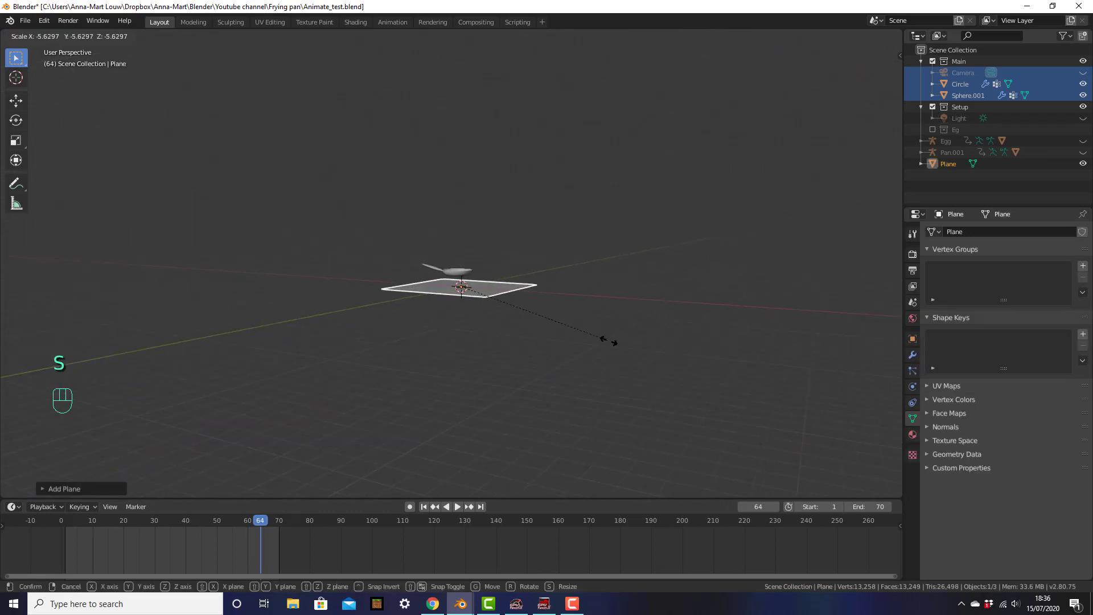
pyautogui.click(596, 165)
pyautogui.scroll(7, 541, 229)
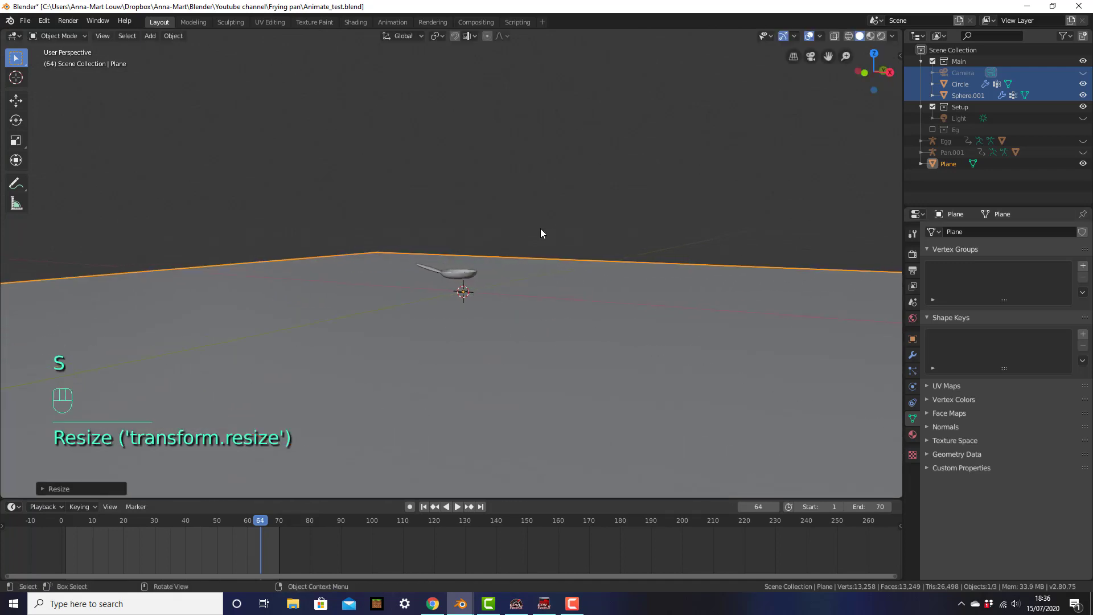
# Add a second plane at the world origin and rotate it 90° in the front view so it stands upright.
pyautogui.moveTo(541, 229); pyautogui.dragTo(511, 251, button='middle')
pyautogui.scroll(1, 451, 254)
pyautogui.scroll(2, 486, 238)
pyautogui.scroll(-4, 520, 251)
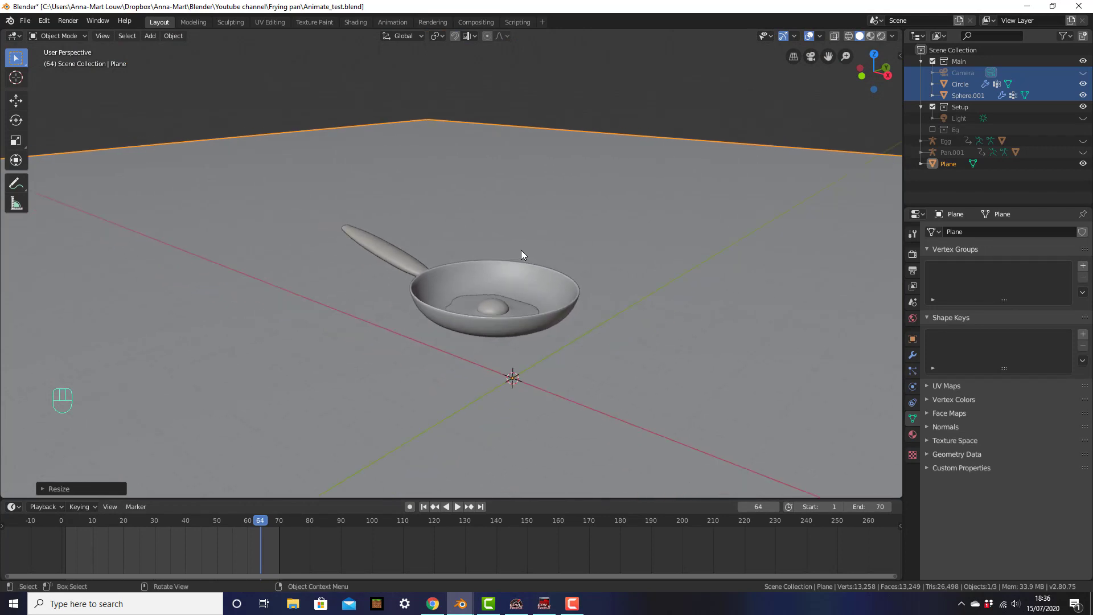
pyautogui.moveTo(562, 198); pyautogui.dragTo(552, 209, button='middle')
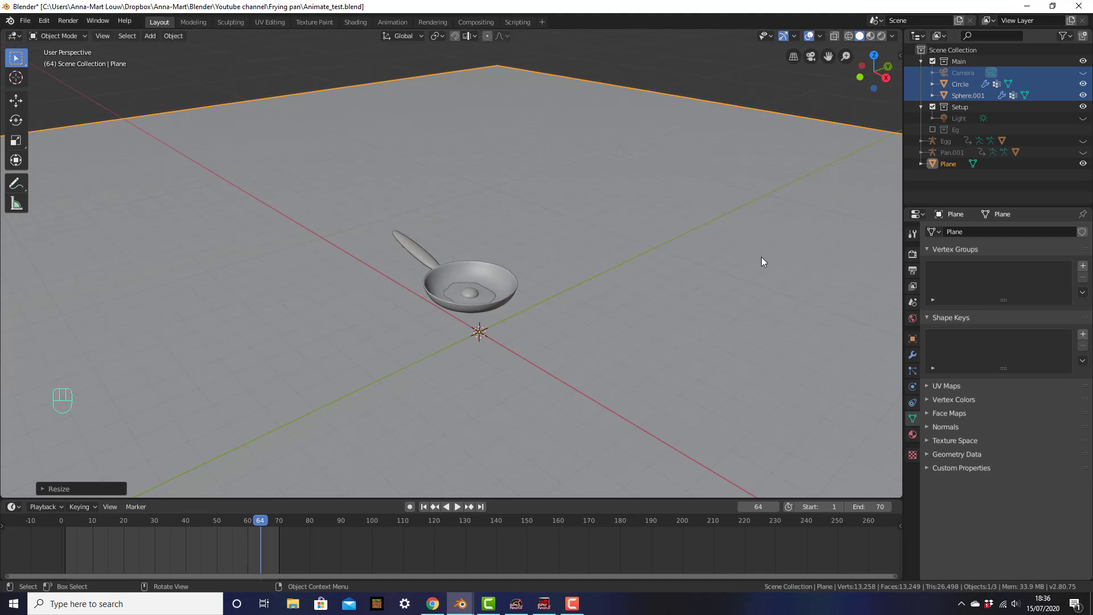
pyautogui.scroll(-2, 648, 217)
pyautogui.moveTo(563, 188); pyautogui.dragTo(560, 199, button='middle')
pyautogui.hotkey('shift', 'a')
pyautogui.moveTo(560, 199)
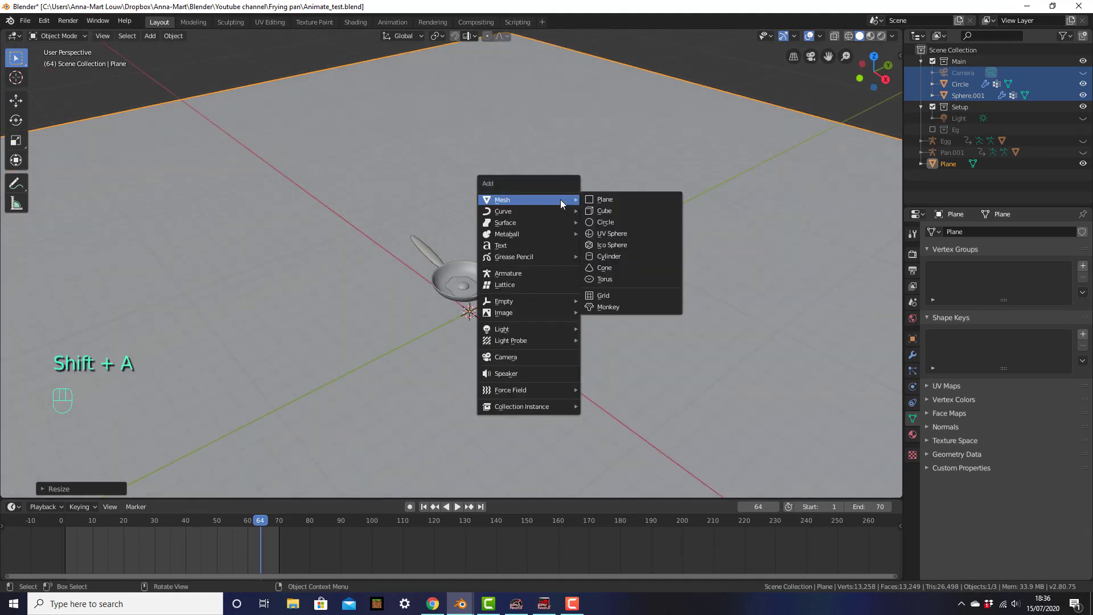
pyautogui.click(639, 196)
pyautogui.moveTo(578, 238); pyautogui.dragTo(610, 223, button='middle')
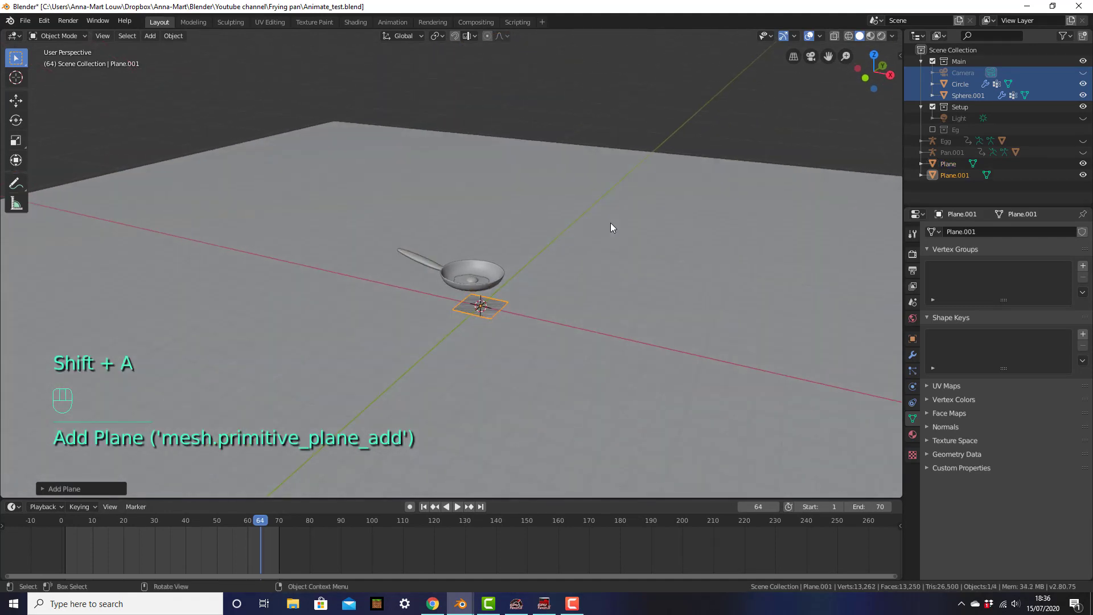
pyautogui.press('KP_1')
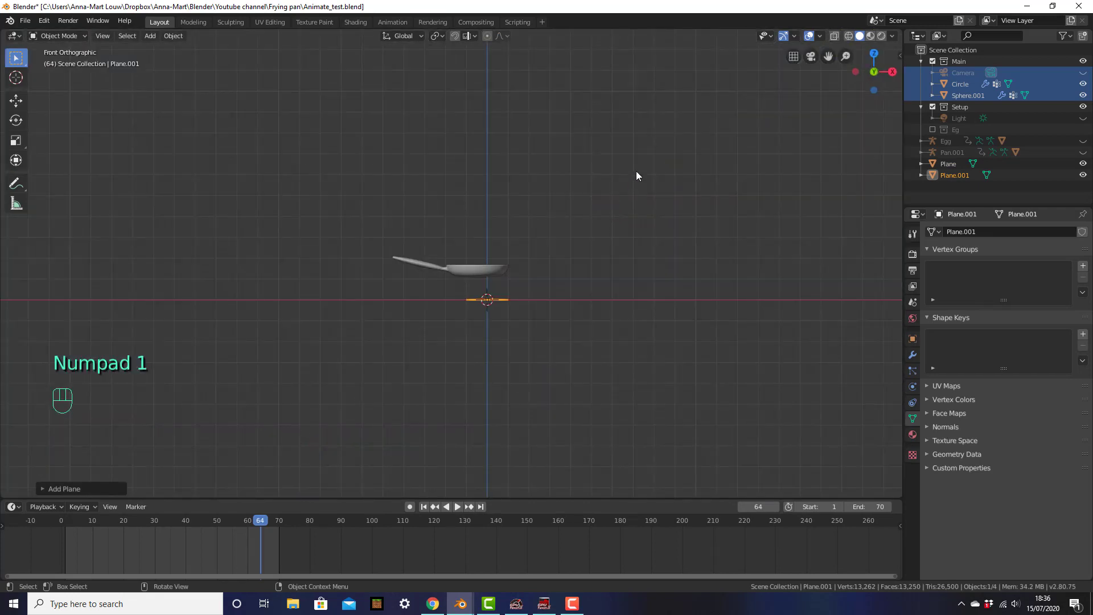
pyautogui.write('r90')
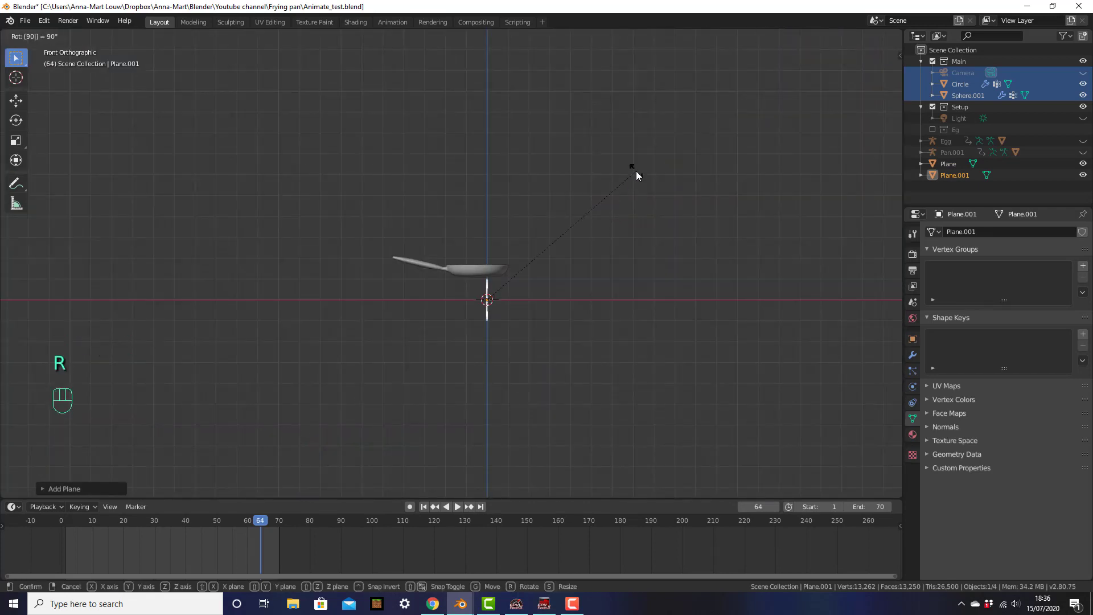
pyautogui.press('Return')
# Move the upright plane about 14 m beyond the pan's handle and 4 m up, and scale it about 9.2 times as a wall.
pyautogui.press('g')
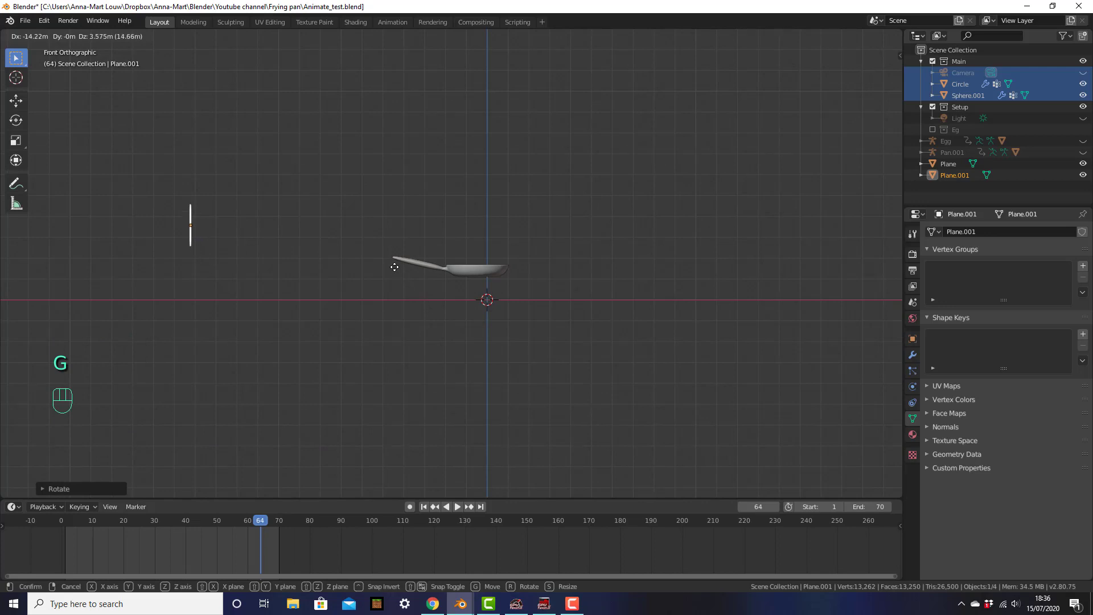
pyautogui.click(390, 261)
pyautogui.press('s')
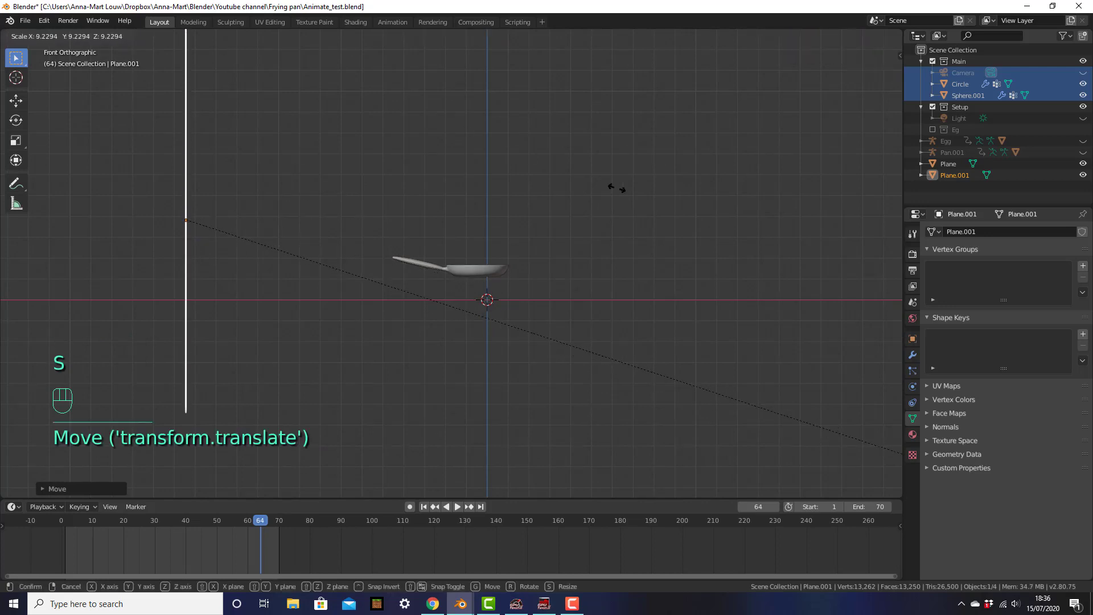
pyautogui.click(616, 189)
pyautogui.moveTo(616, 188); pyautogui.dragTo(496, 220, button='middle')
pyautogui.scroll(-2, 496, 220)
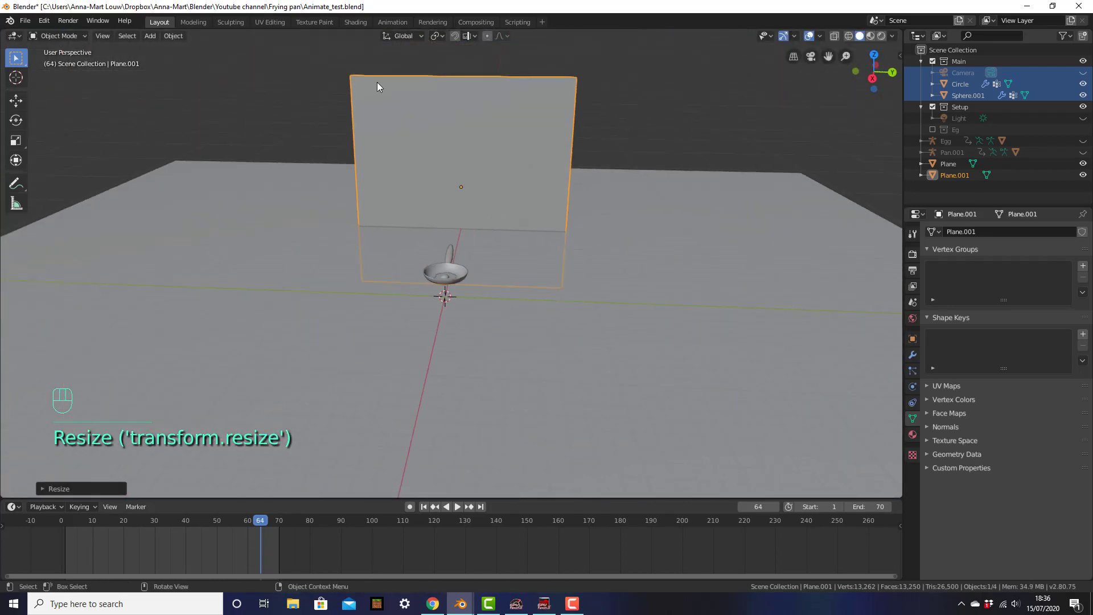
# Duplicate the wall in place and rotate the copy 90° in the top view.
pyautogui.press('KP_7')
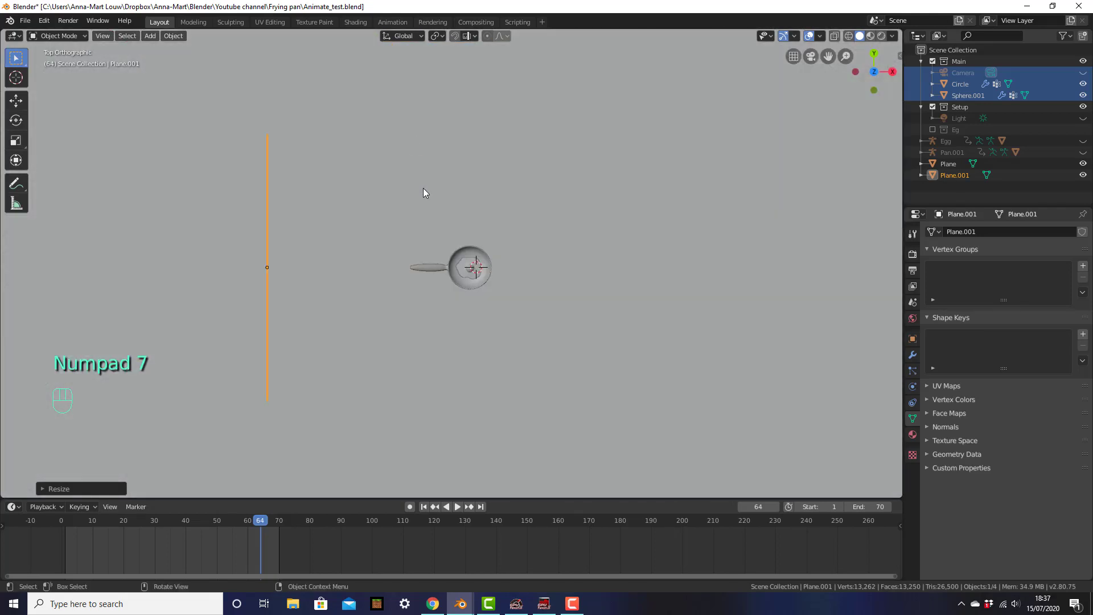
pyautogui.hotkey('shift', 'd')
pyautogui.rightClick(497, 112)
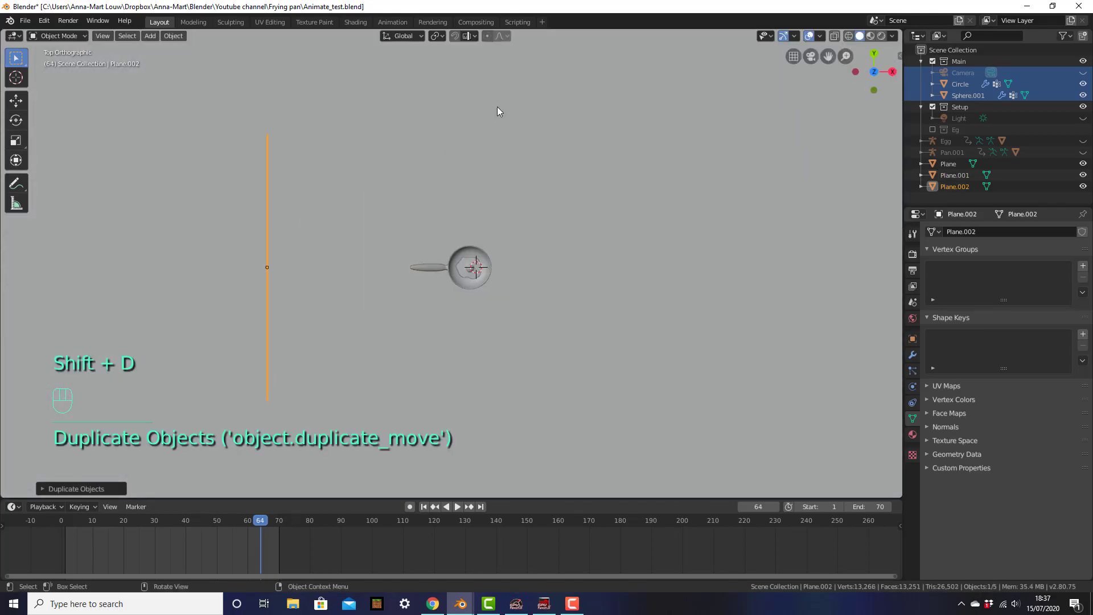
pyautogui.press('r')
pyautogui.press('9')
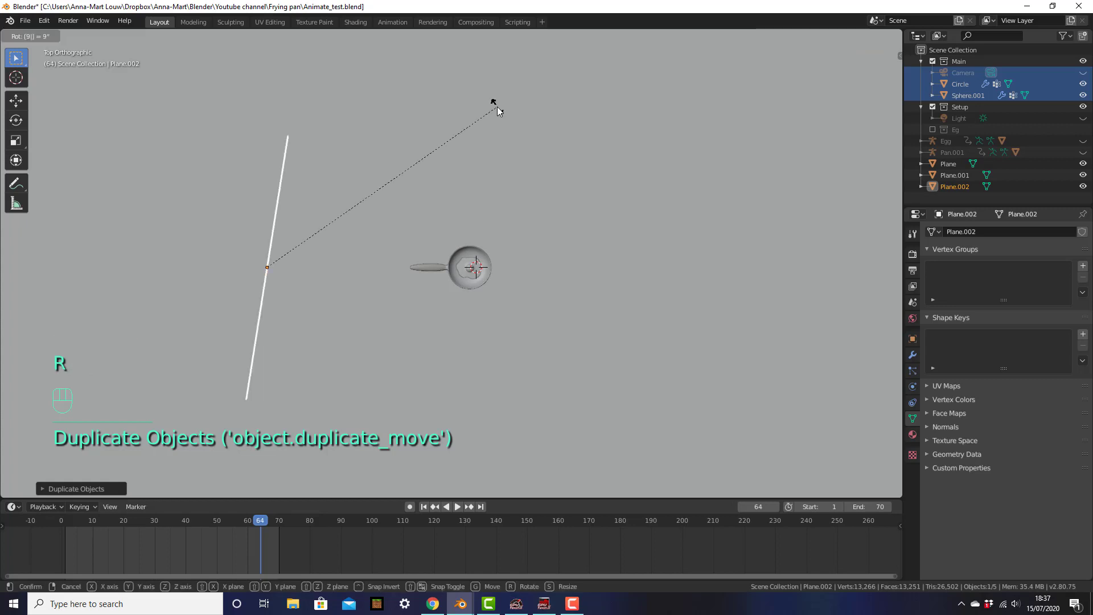
pyautogui.press('0')
pyautogui.press('Return')
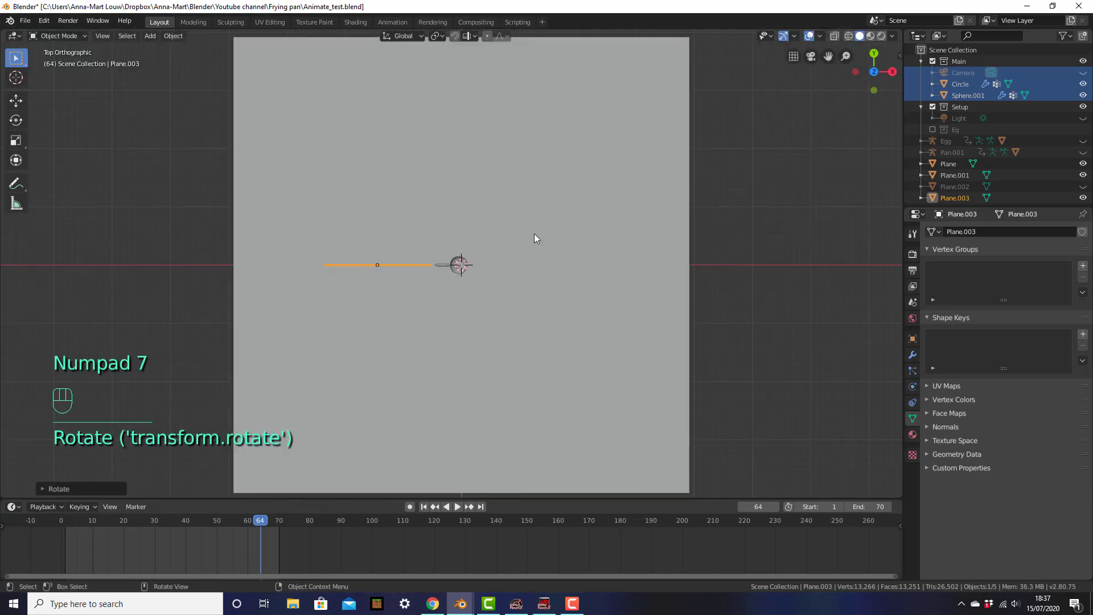
# Move the rotated wall copy to the pan's far side in the top view and enlarge it as a second wall.
pyautogui.press('g')
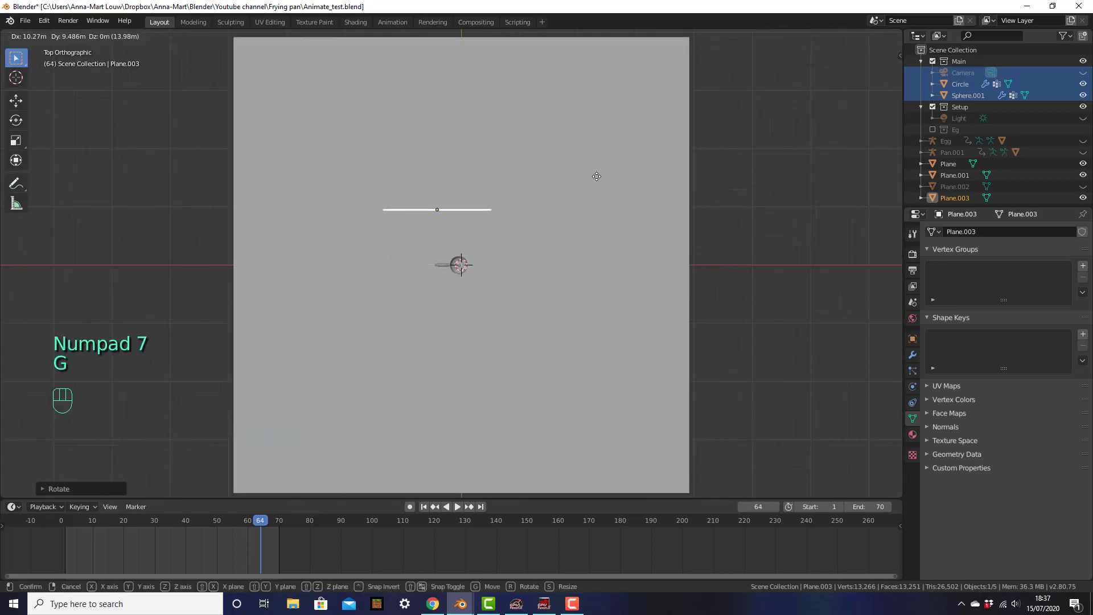
pyautogui.click(595, 166)
pyautogui.moveTo(608, 202); pyautogui.dragTo(575, 171, button='middle')
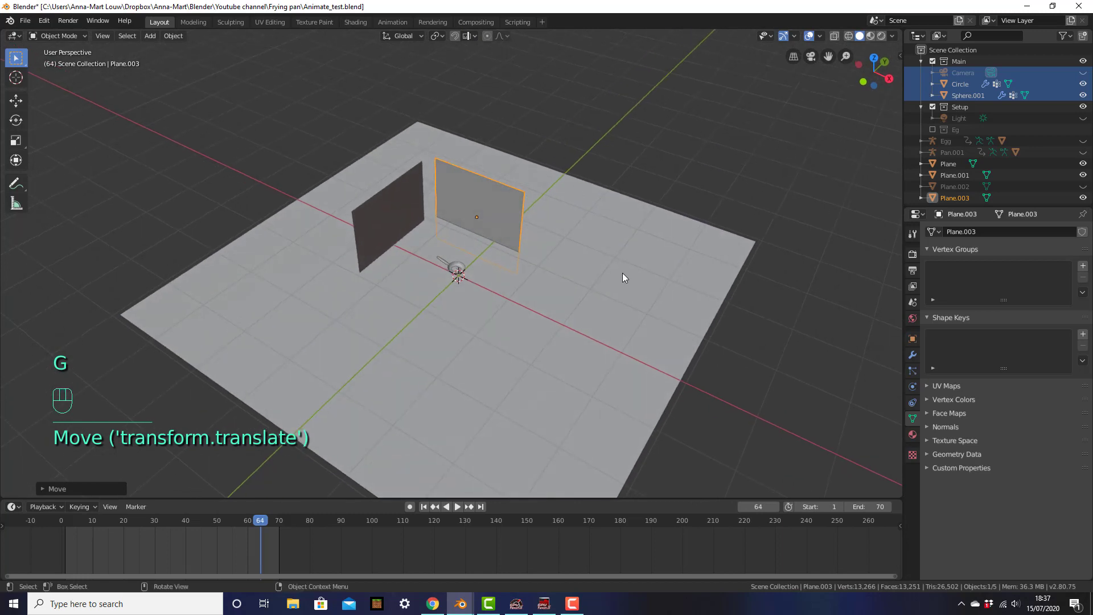
pyautogui.press('s')
pyautogui.click(7, 284)
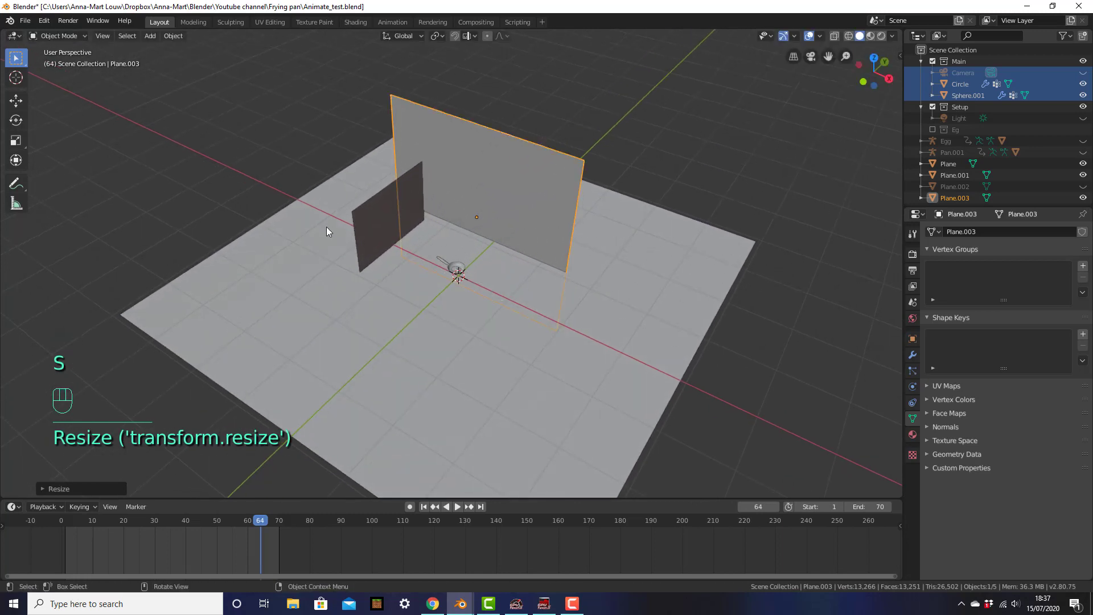
# Scale the first wall, beyond the pan's handle, up by a factor of about 2.
pyautogui.click(360, 265)
pyautogui.press('s')
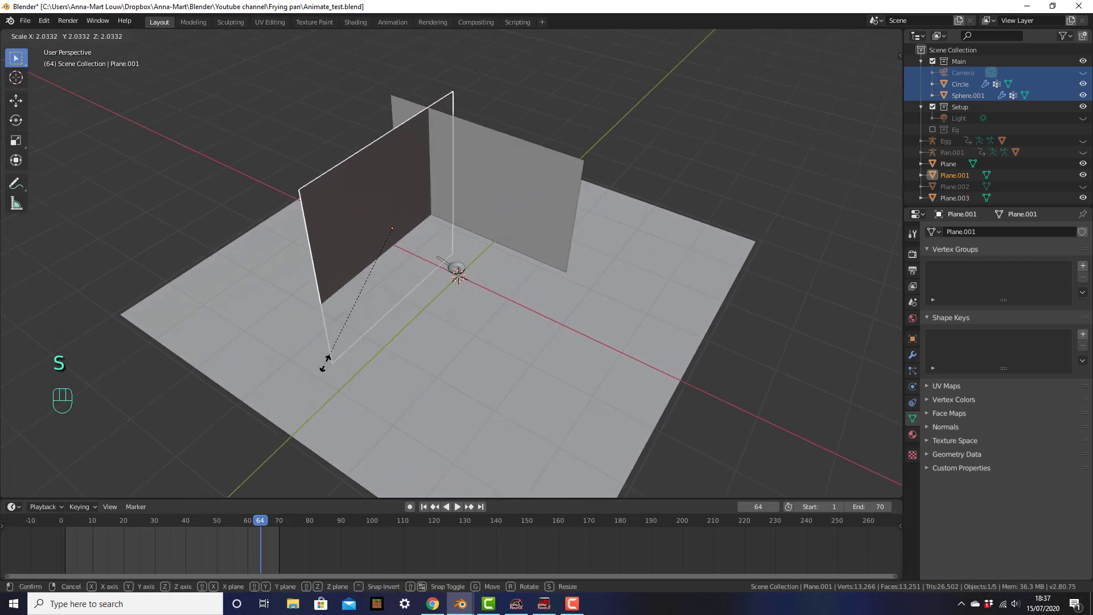
pyautogui.click(325, 363)
pyautogui.scroll(1, 397, 295)
pyautogui.moveTo(397, 295); pyautogui.dragTo(387, 265, button='middle')
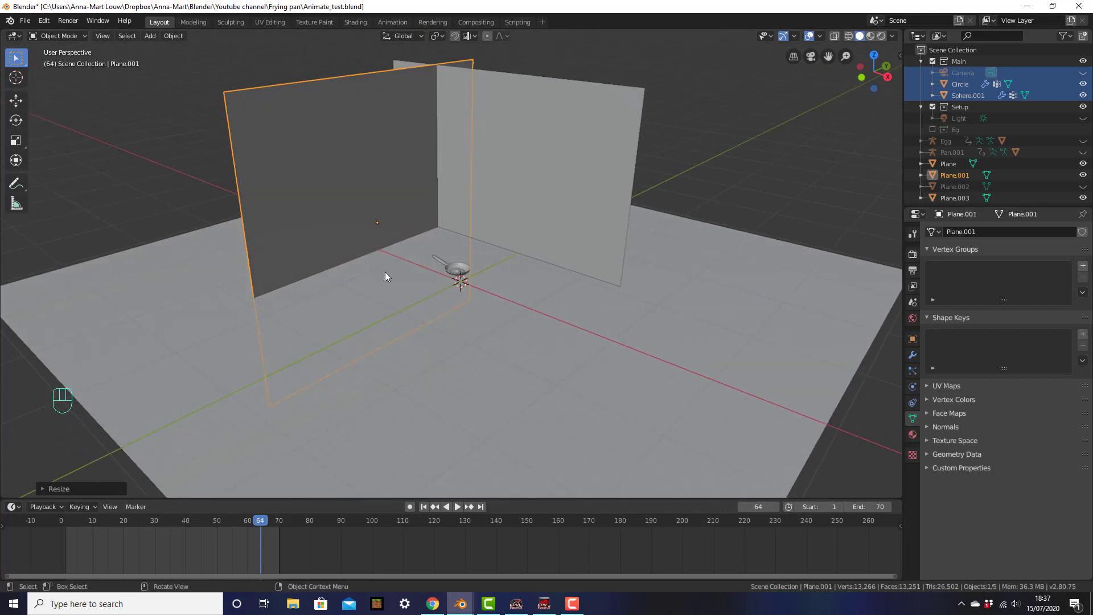
# Reveal all hidden objects and delete the surplus duplicate wall Plane.002.
pyautogui.press('KP_0')
pyautogui.scroll(-5, 495, 214)
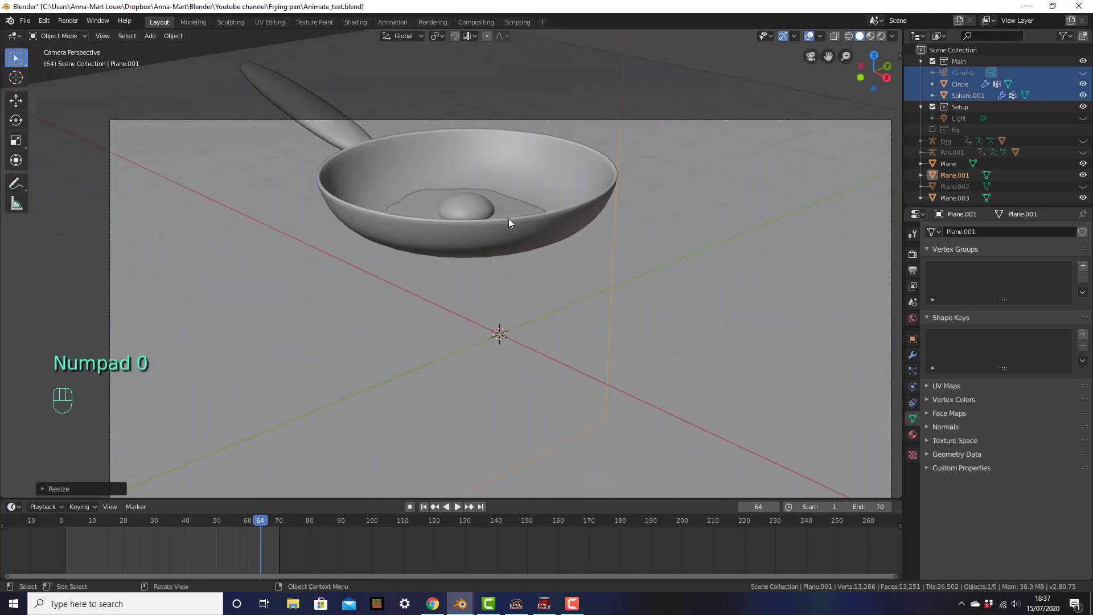
pyautogui.keyDown('shift'); pyautogui.moveTo(606, 302); pyautogui.dragTo(606, 317, button='middle'); pyautogui.keyUp('shift')
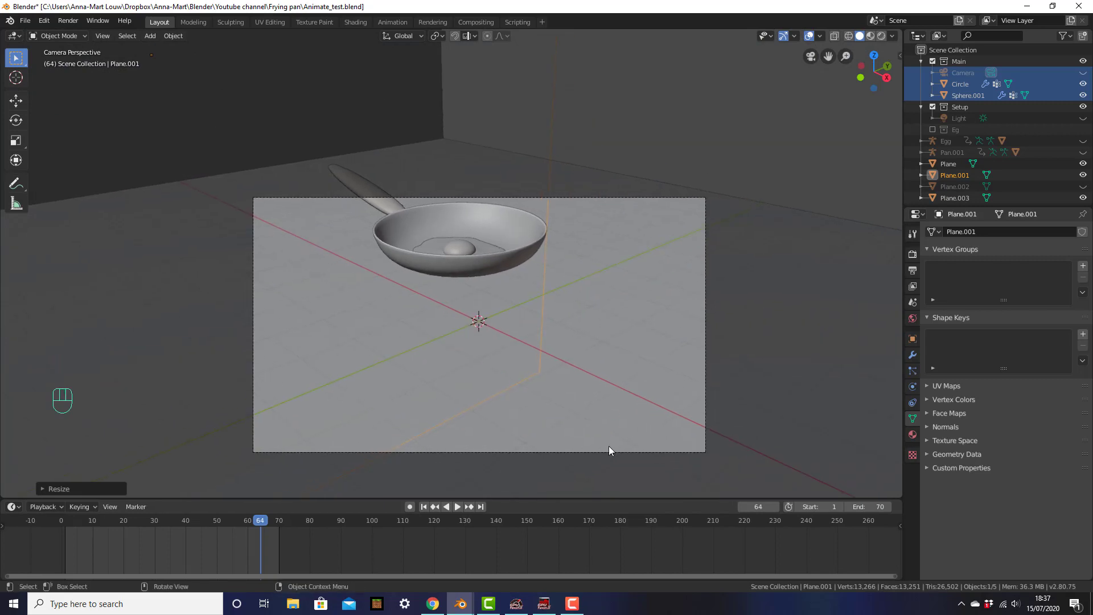
pyautogui.click(559, 450)
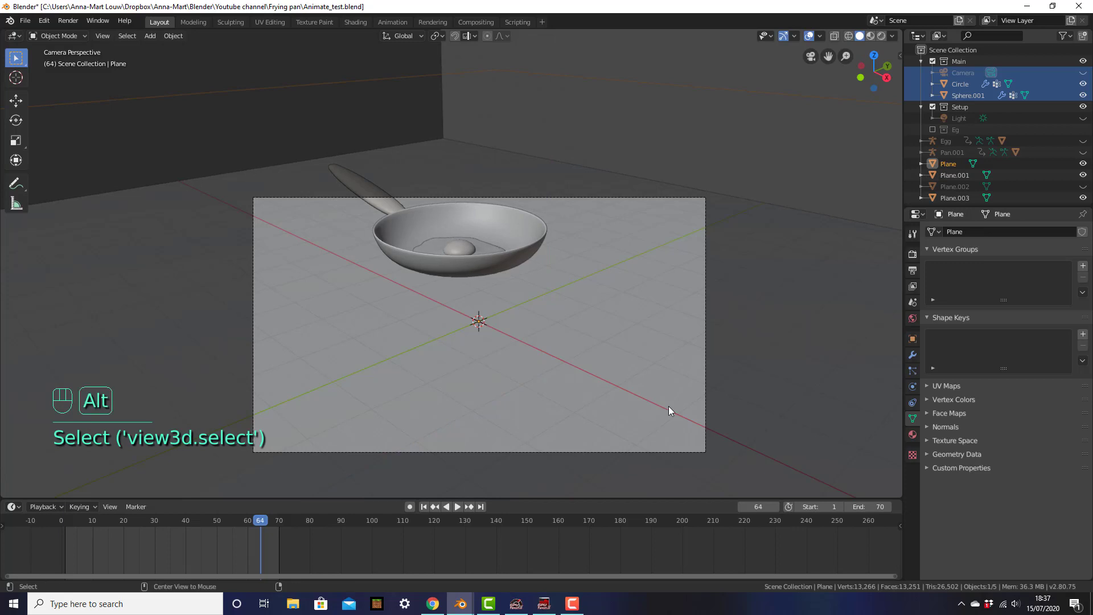
pyautogui.hotkey('alt', 'h')
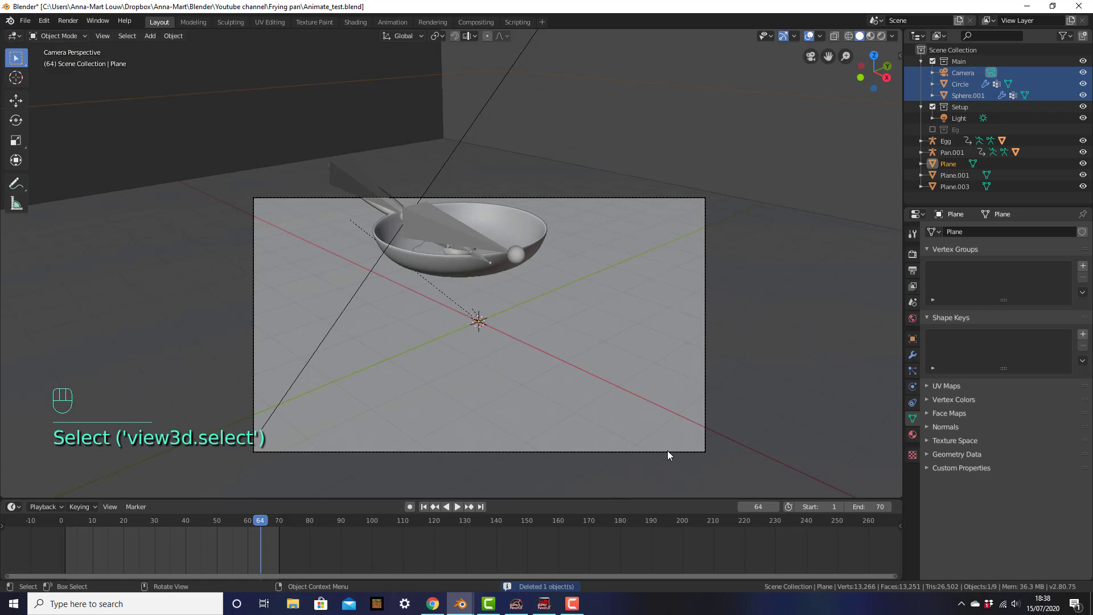
# Reposition the camera from its own view to bring the whole frying pan inside the frame.
pyautogui.click(667, 451)
pyautogui.press('g')
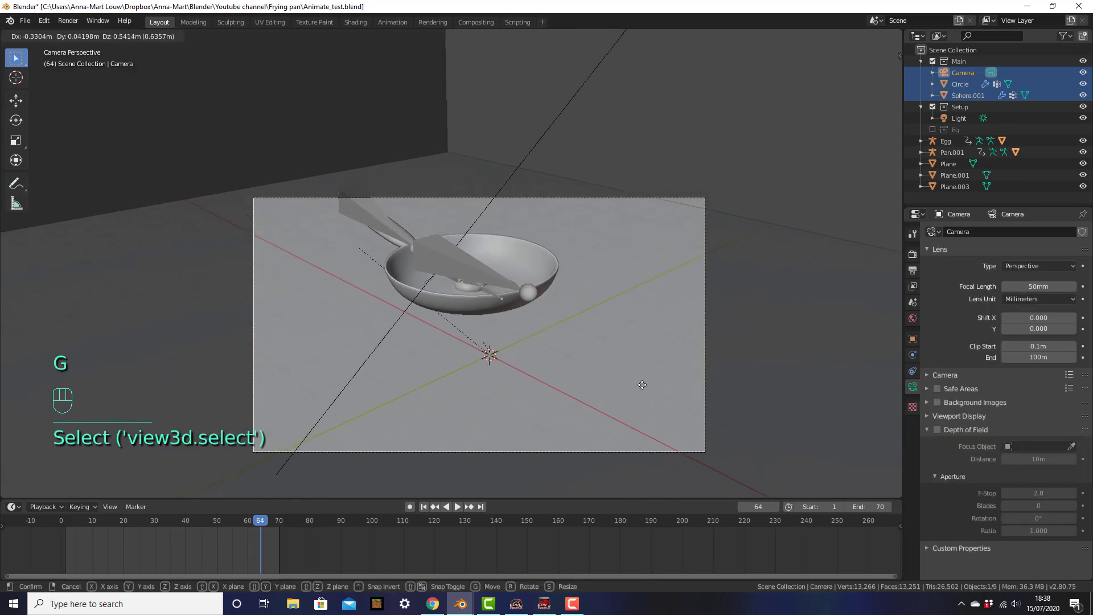
pyautogui.click(597, 315)
# Add another horizontal plane and move it up in the front view to sit directly under the frying pan.
pyautogui.moveTo(632, 376); pyautogui.dragTo(636, 378, button='middle')
pyautogui.scroll(-3, 636, 378)
pyautogui.moveTo(538, 318); pyautogui.dragTo(570, 310, button='middle')
pyautogui.scroll(-3, 698, 238)
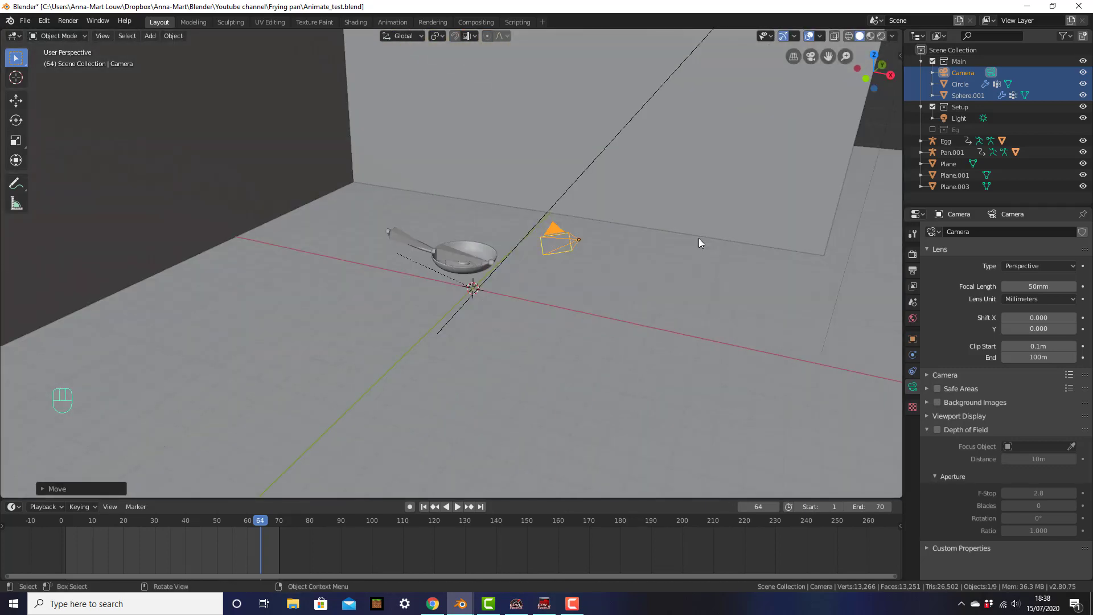
pyautogui.scroll(3, 527, 234)
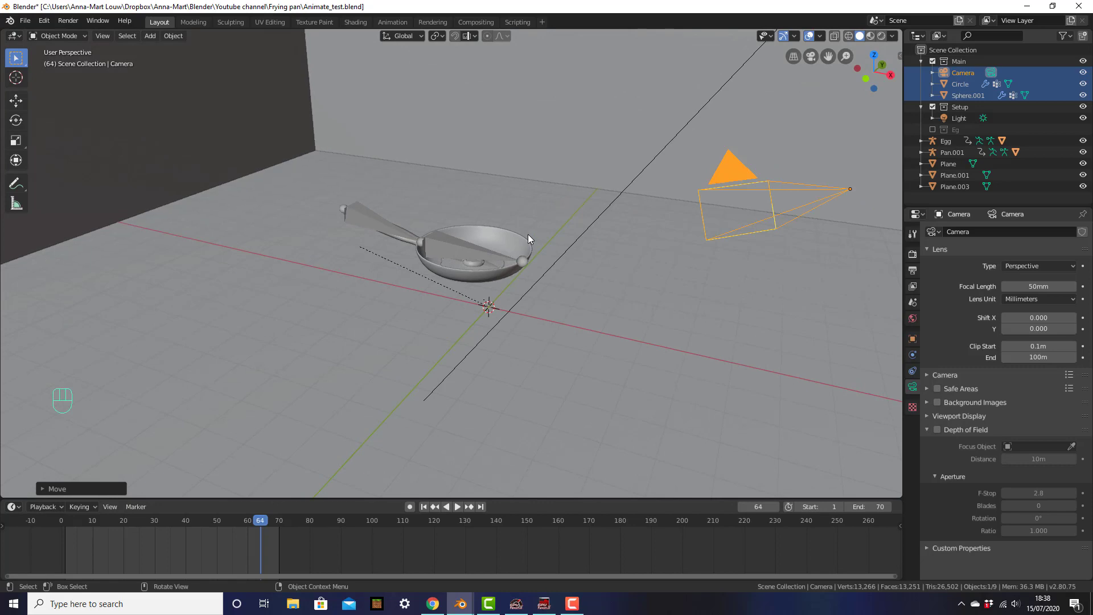
pyautogui.hotkey('shift', 'a')
pyautogui.moveTo(527, 234)
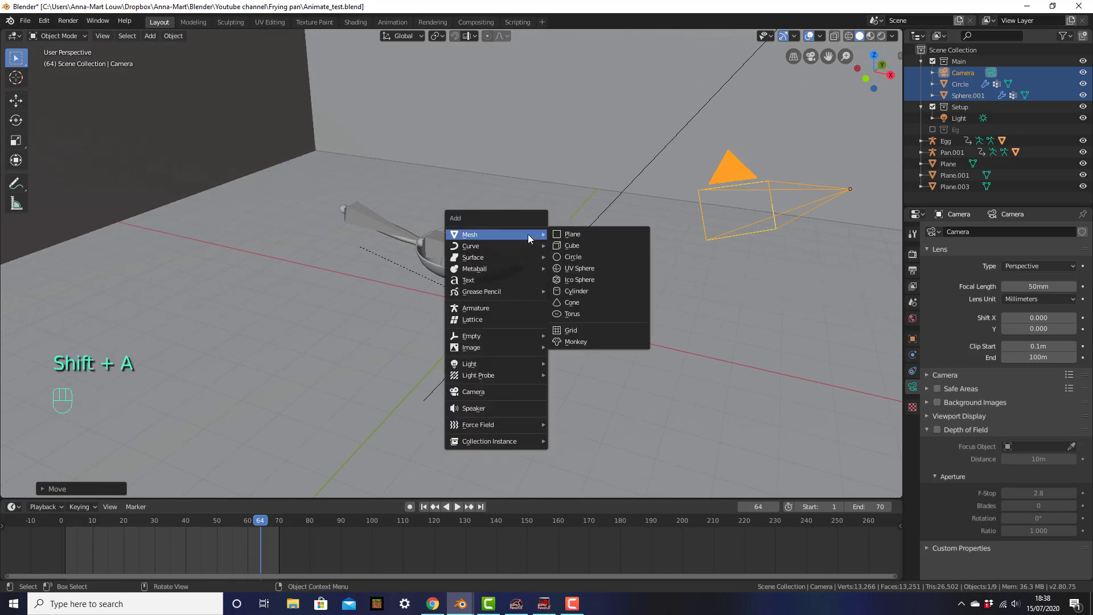
pyautogui.click(611, 234)
pyautogui.press('KP_1')
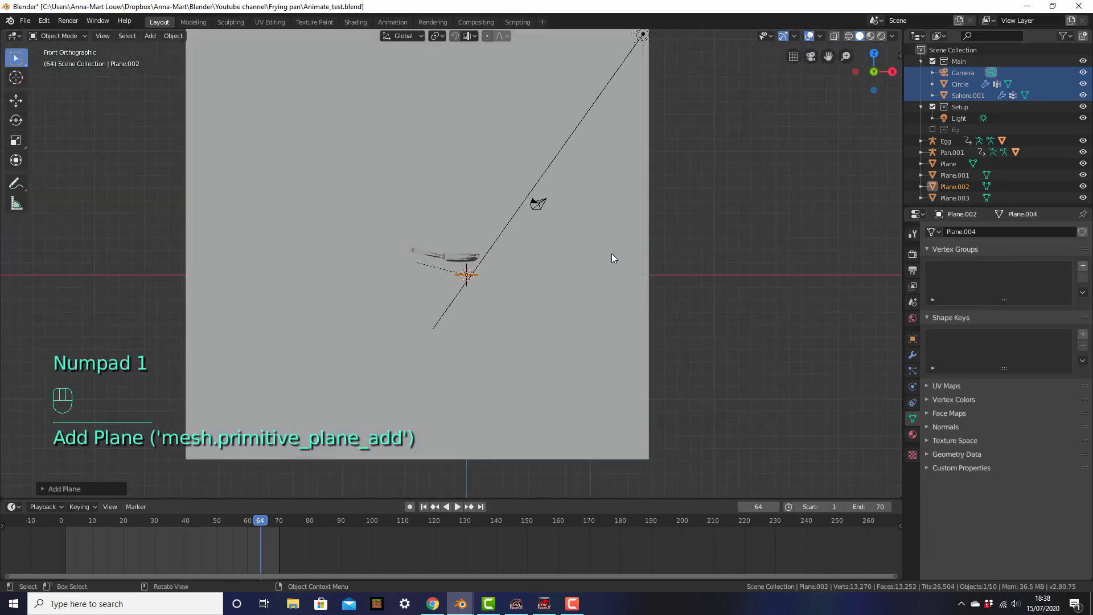
pyautogui.press('g')
pyautogui.click(615, 372)
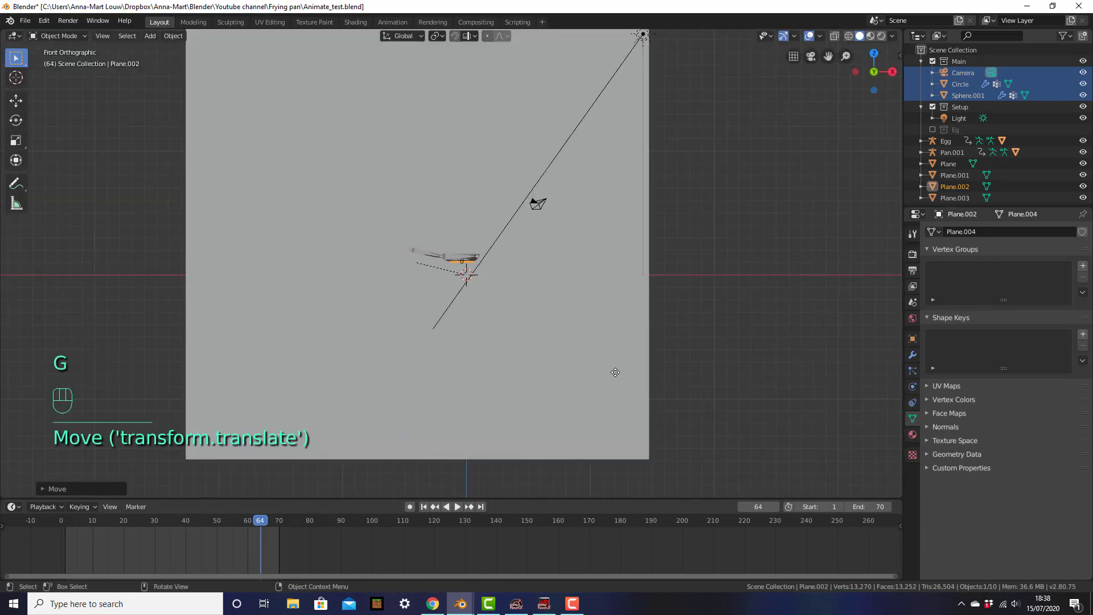
# Scale the plane under the pan up into a wide surface and inspect it in the top view.
pyautogui.press('s')
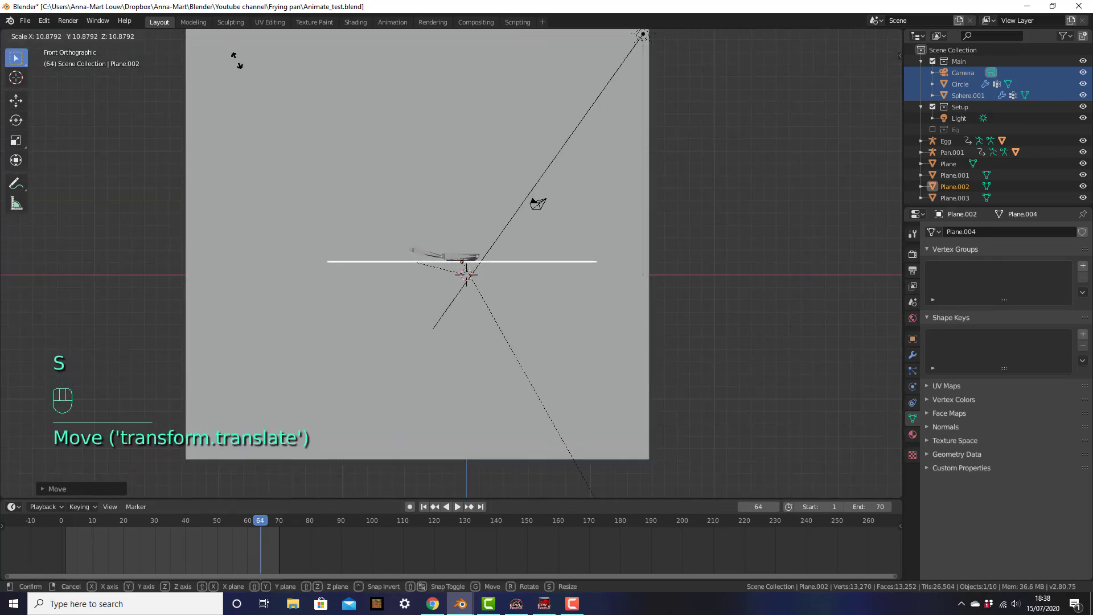
pyautogui.click(684, 347)
pyautogui.press('KP_7')
pyautogui.scroll(2, 569, 298)
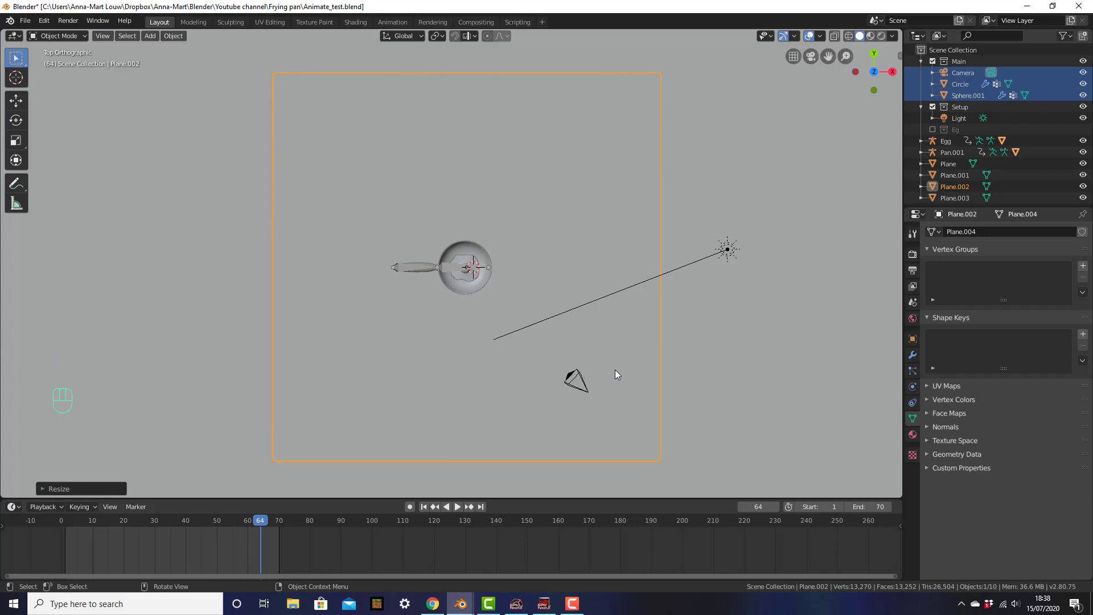
# Narrow the plane under the pan along X and shift it about 4.1 m along X.
pyautogui.press('s')
pyautogui.press('x')
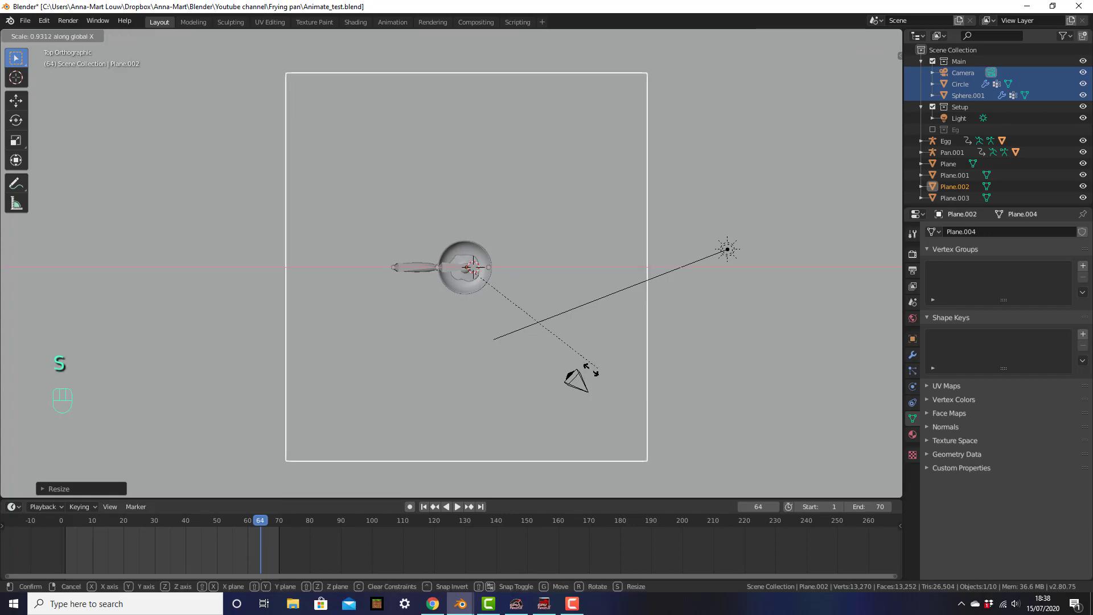
pyautogui.click(503, 362)
pyautogui.press('g')
pyautogui.press('x')
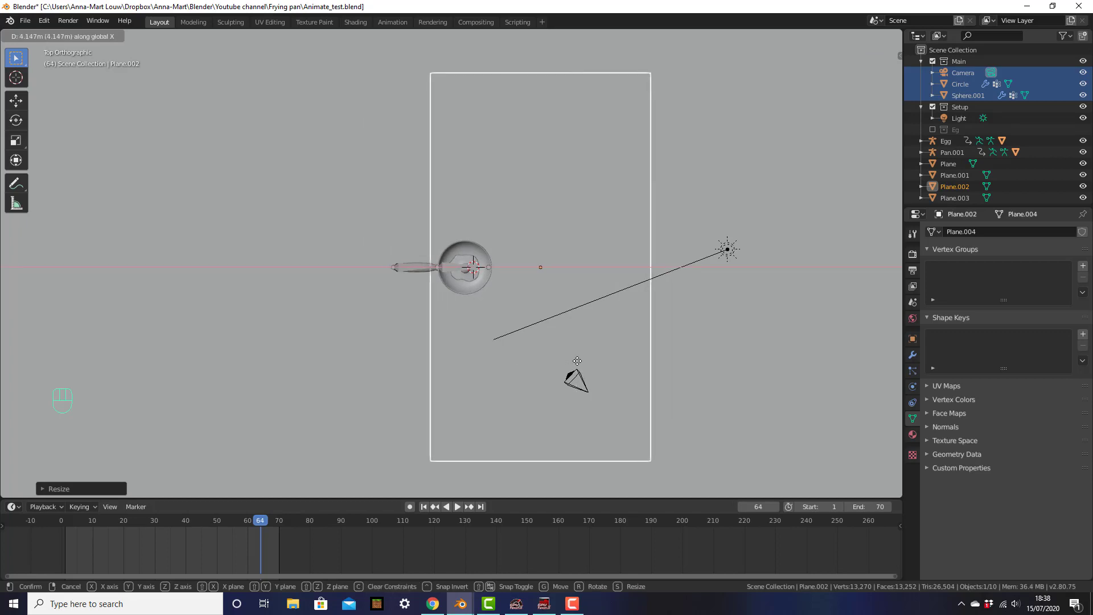
pyautogui.click(592, 320)
# Scale the narrowed plane up uniformly and shift it further along X so its long edge lies just beyond the pan body.
pyautogui.press('s')
pyautogui.click(629, 378)
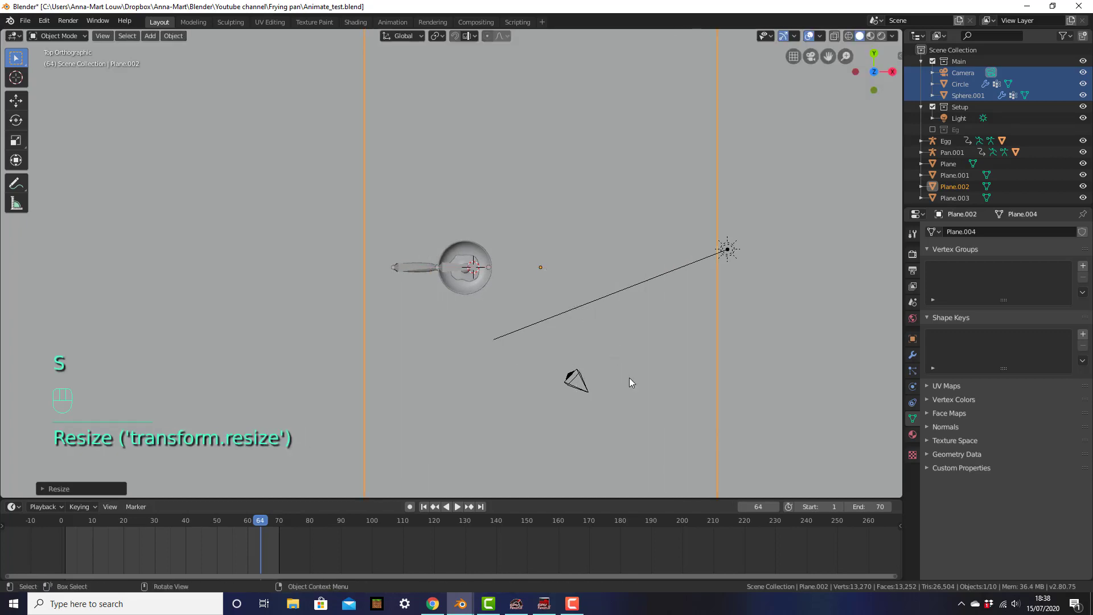
pyautogui.press('g')
pyautogui.press('x')
pyautogui.click(691, 375)
pyautogui.moveTo(690, 375); pyautogui.dragTo(542, 169, button='middle')
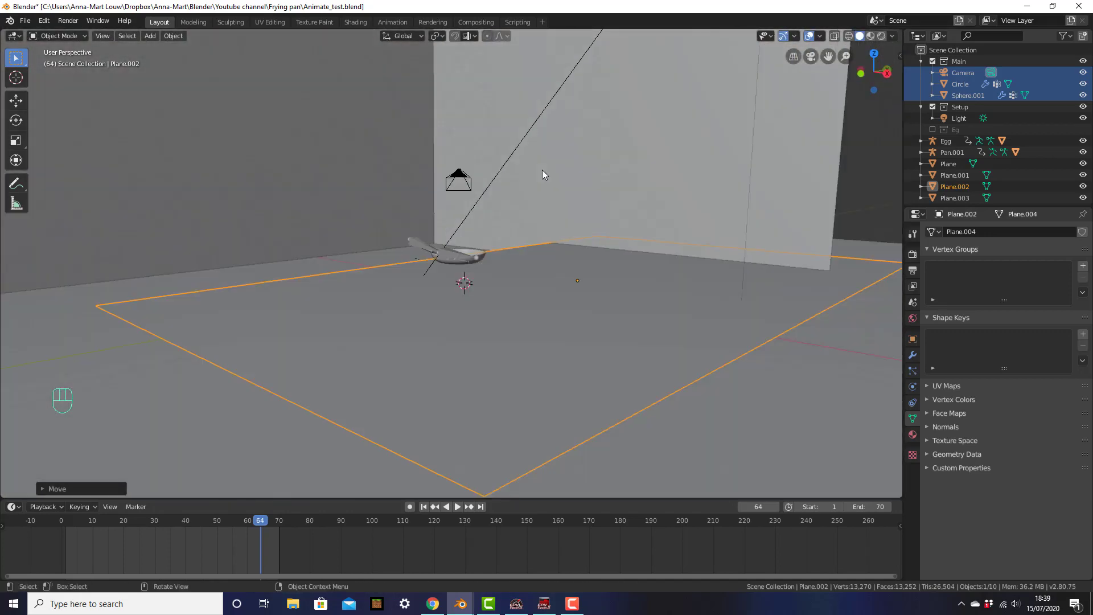
pyautogui.press('KP_7')
pyautogui.scroll(-1, 617, 173)
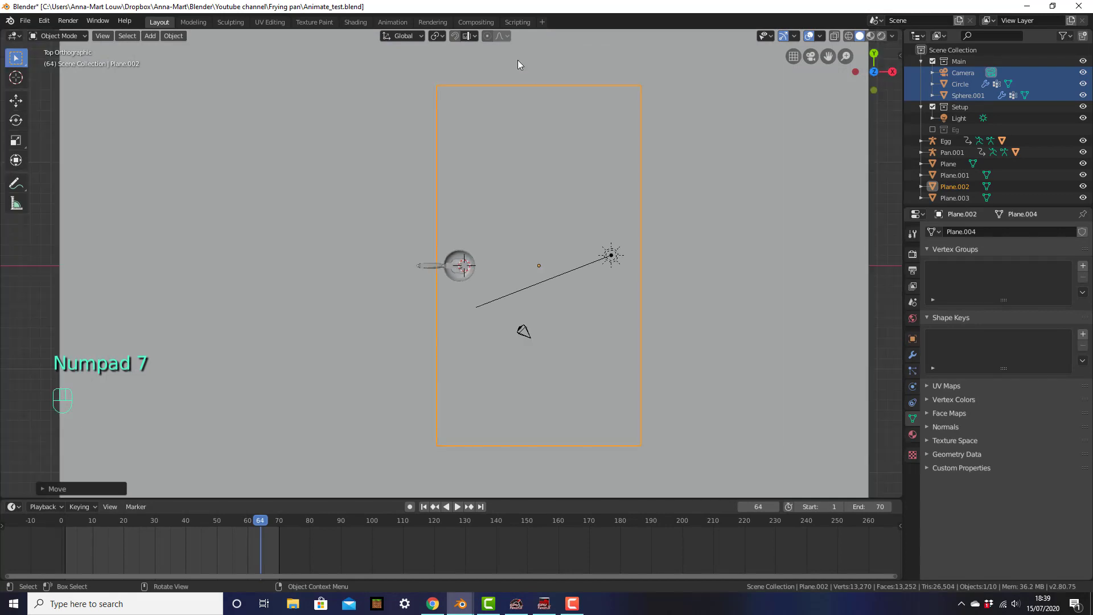
pyautogui.press('g')
pyautogui.press('z')
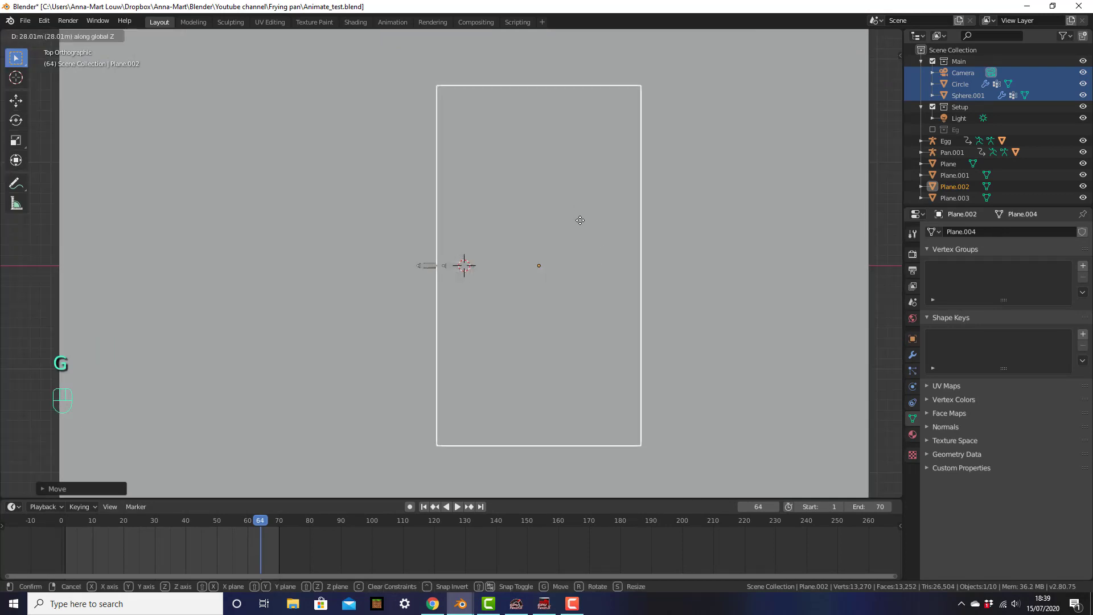
pyautogui.rightClick(580, 223)
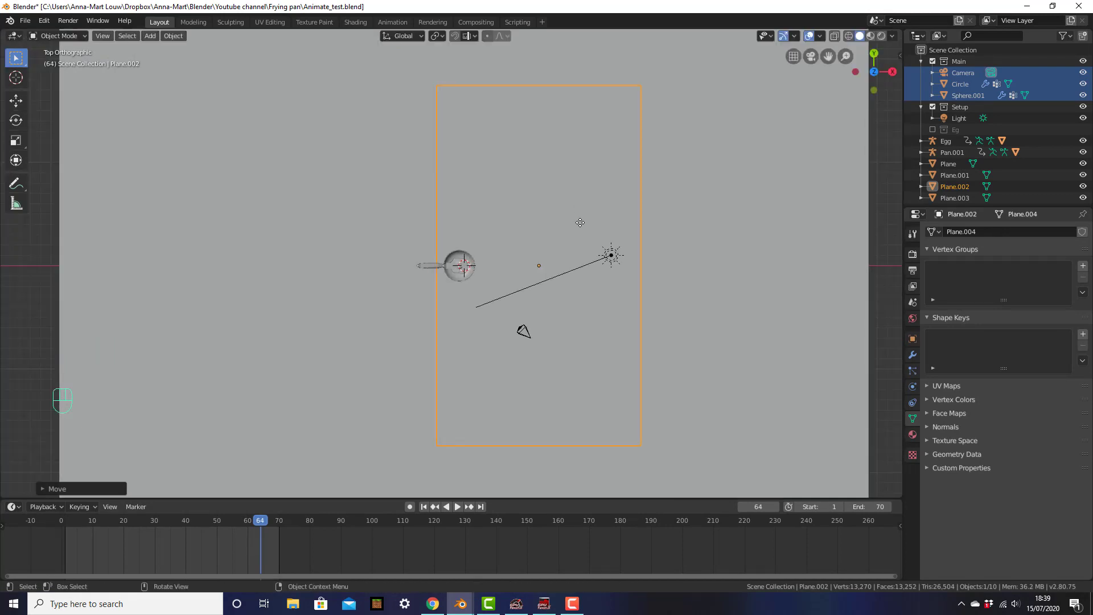
# Slide the surface plane in the negative Y direction until its far corner falls inside the camera frame.
pyautogui.press('g')
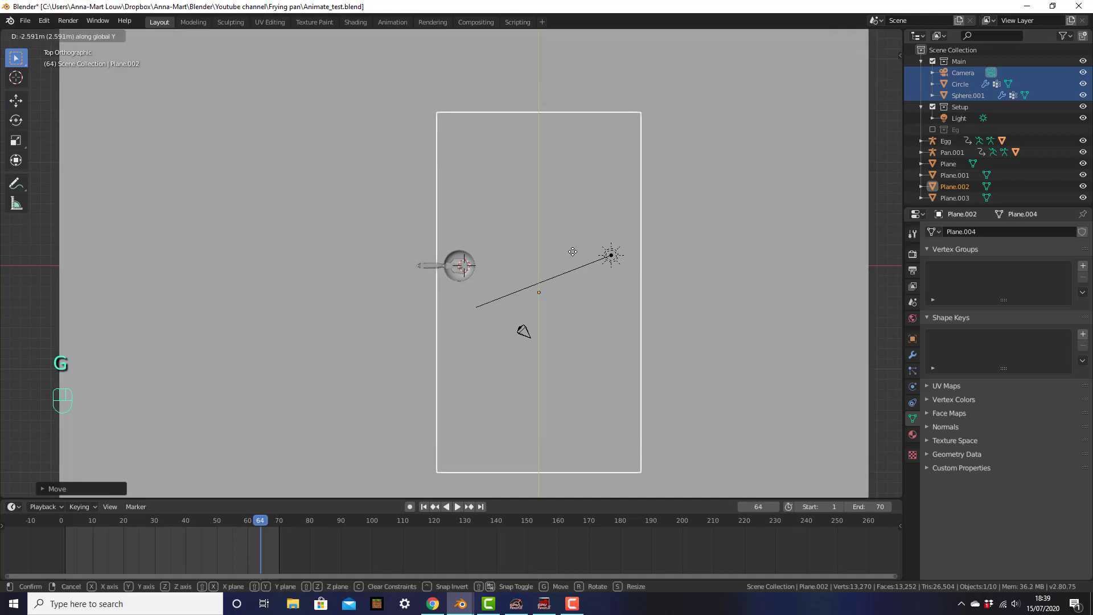
pyautogui.click(570, 269)
pyautogui.press('KP_0')
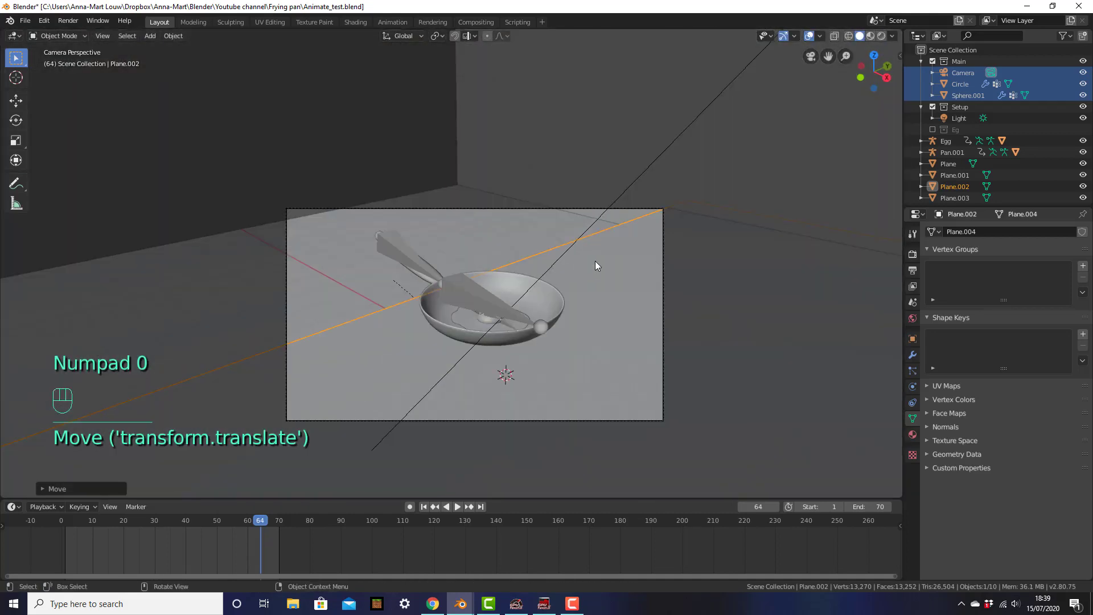
pyautogui.press('g')
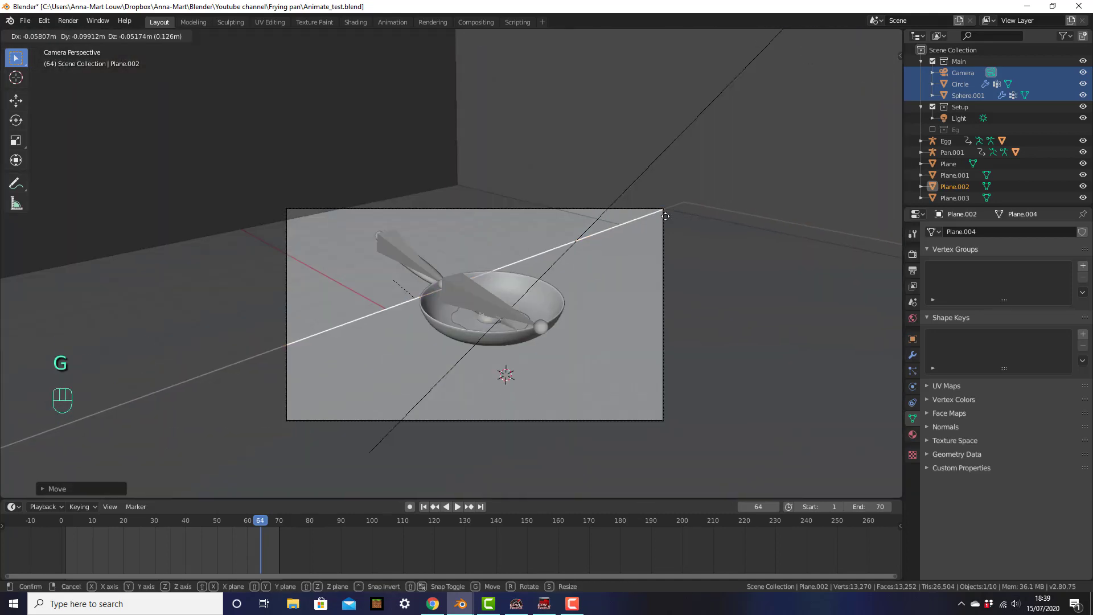
pyautogui.press('y')
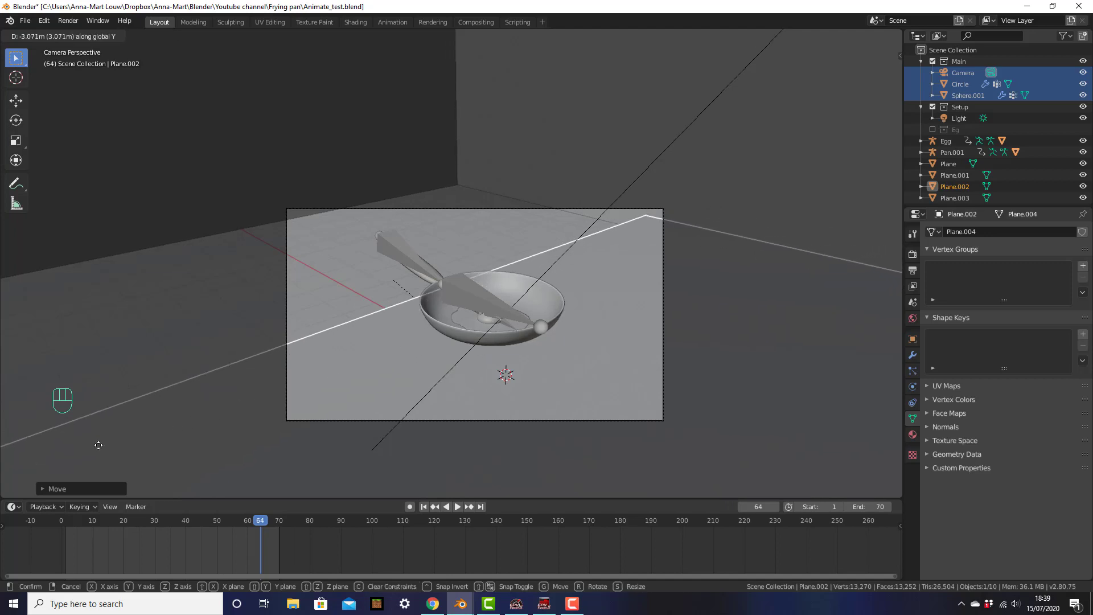
pyautogui.click(118, 447)
pyautogui.scroll(1, 755, 289)
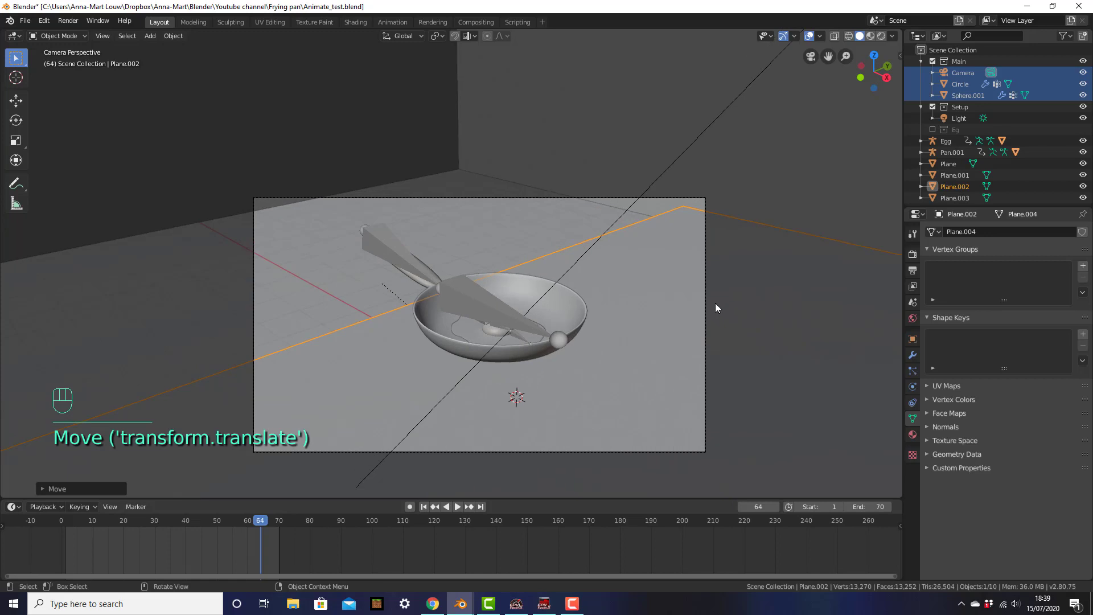
pyautogui.keyDown('shift'); pyautogui.moveTo(715, 305); pyautogui.dragTo(732, 246, button='middle'); pyautogui.keyUp('shift')
pyautogui.scroll(1, 740, 223)
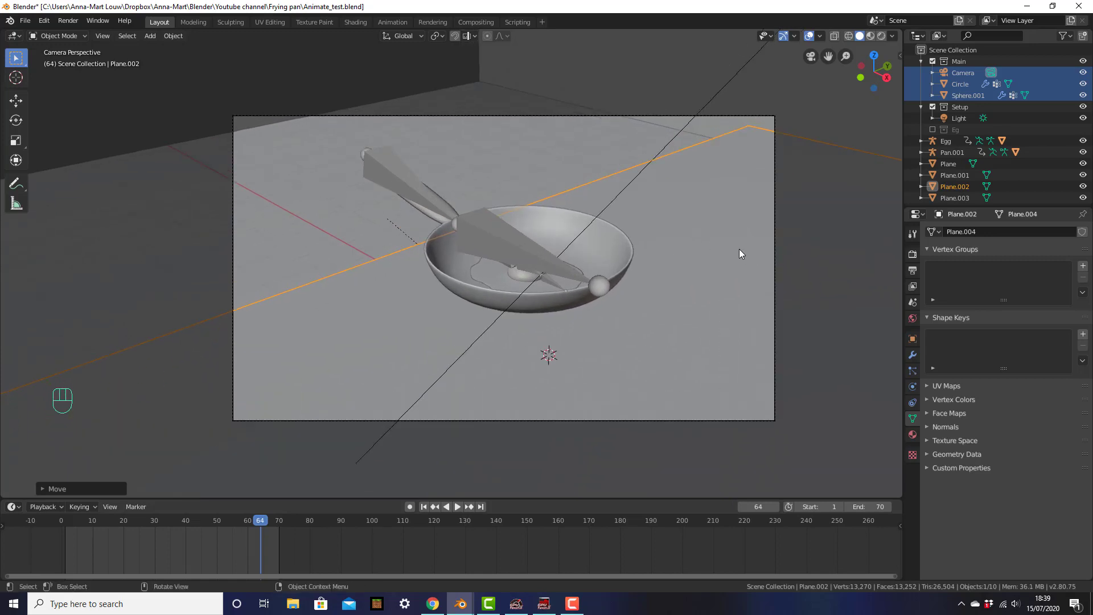
pyautogui.moveTo(700, 237); pyautogui.dragTo(551, 258, button='middle')
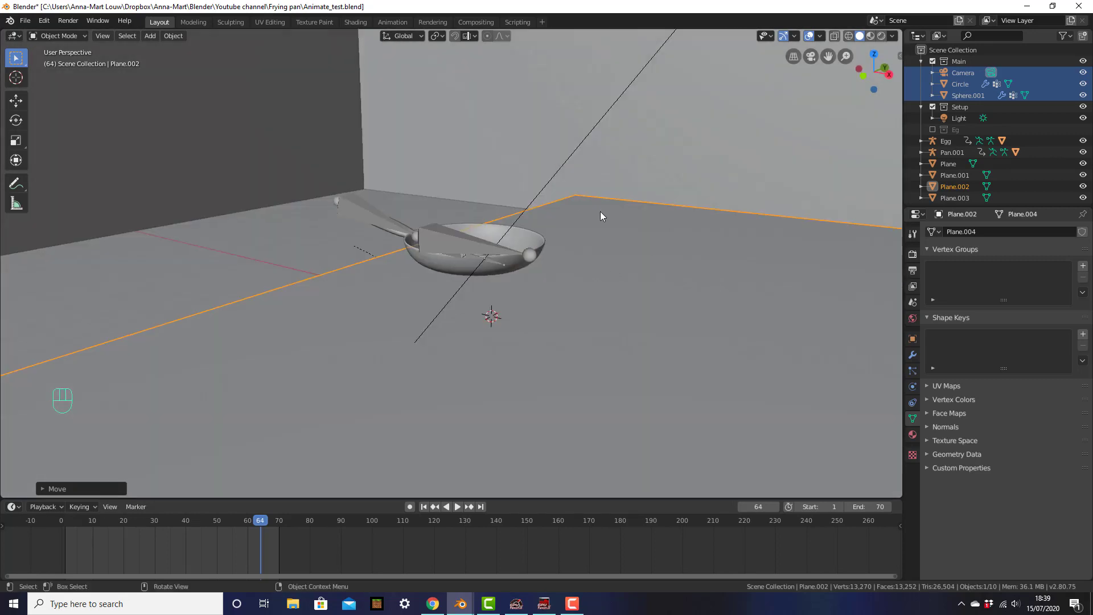
pyautogui.scroll(-1, 599, 209)
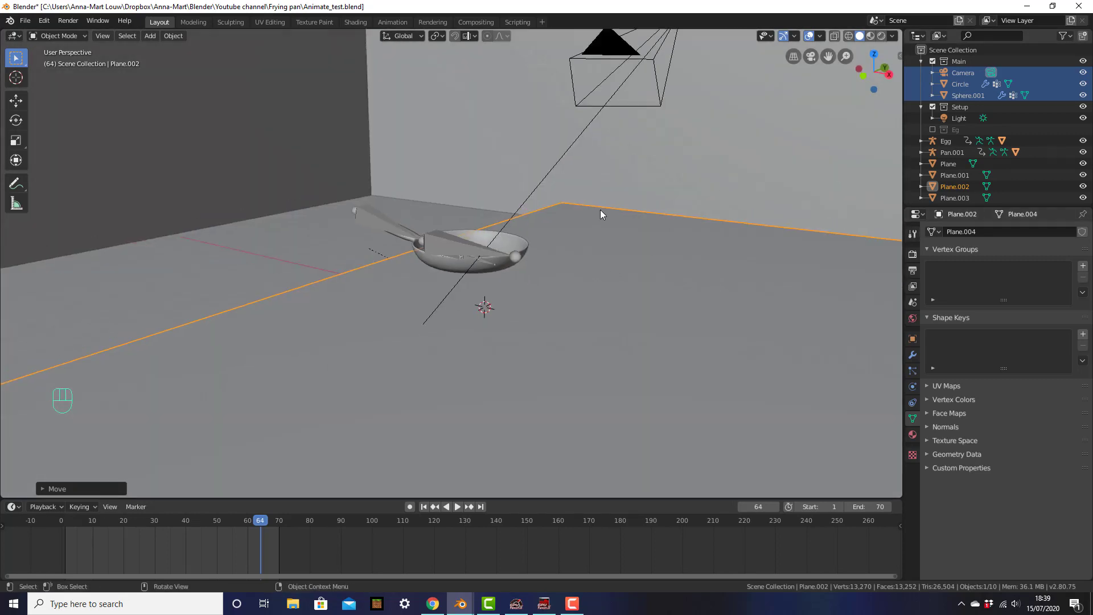
pyautogui.moveTo(600, 209); pyautogui.dragTo(597, 244, button='middle')
pyautogui.scroll(2, 581, 221)
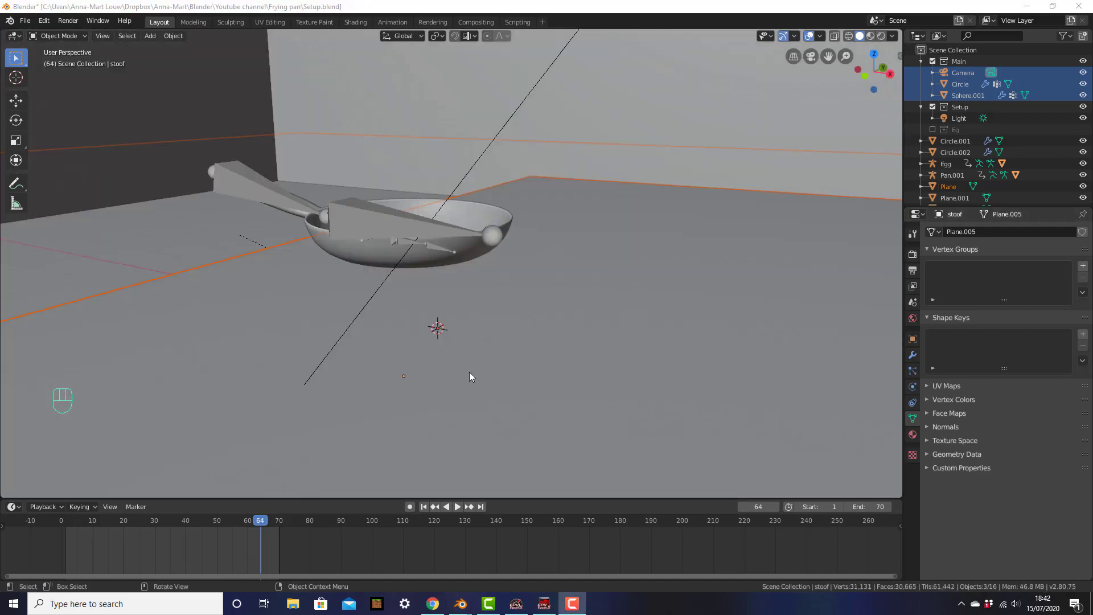
# Select the sink, both taps, the stove top and its two hotplates, and raise them together about 1.7 m along Z.
pyautogui.scroll(-1, 469, 372)
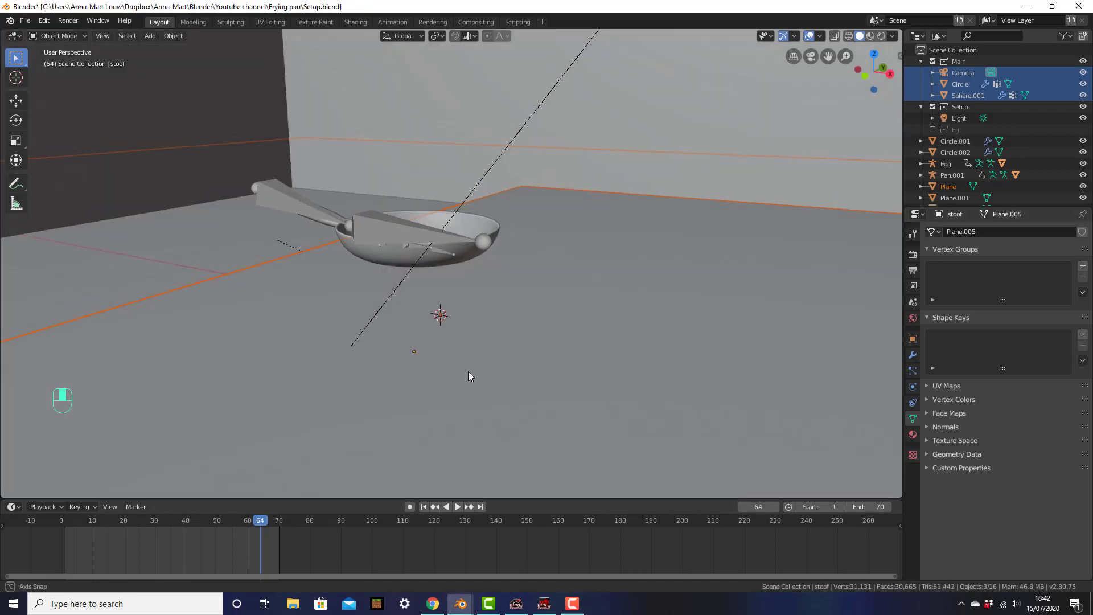
pyautogui.moveTo(468, 371); pyautogui.dragTo(468, 377, button='middle')
pyautogui.moveTo(380, 391); pyautogui.dragTo(511, 337, button='middle')
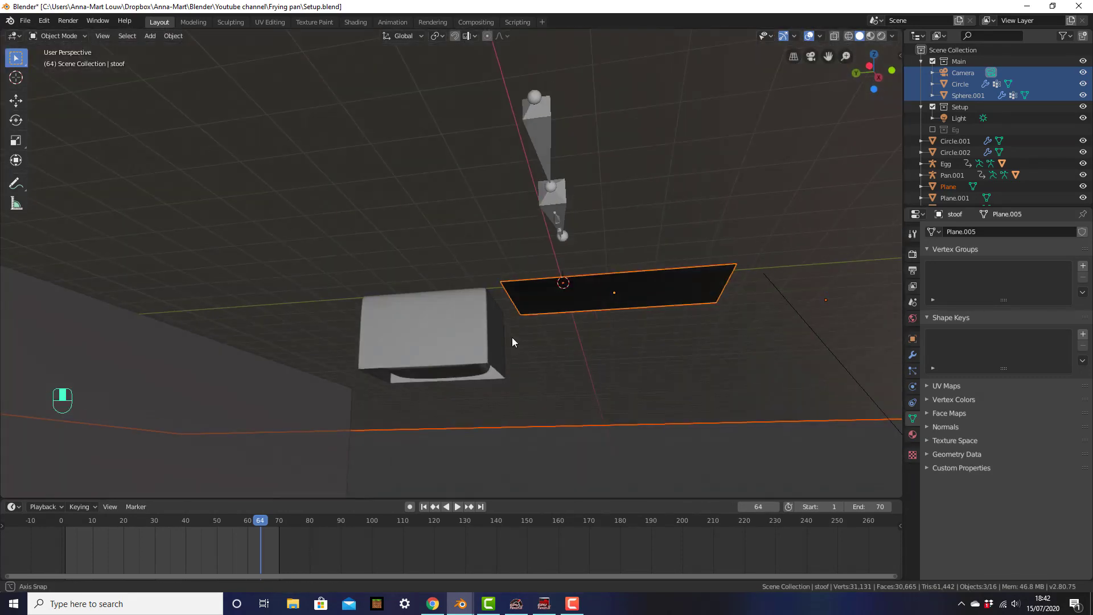
pyautogui.click(468, 346)
pyautogui.keyDown('shift'); pyautogui.click(582, 294); pyautogui.keyUp('shift')
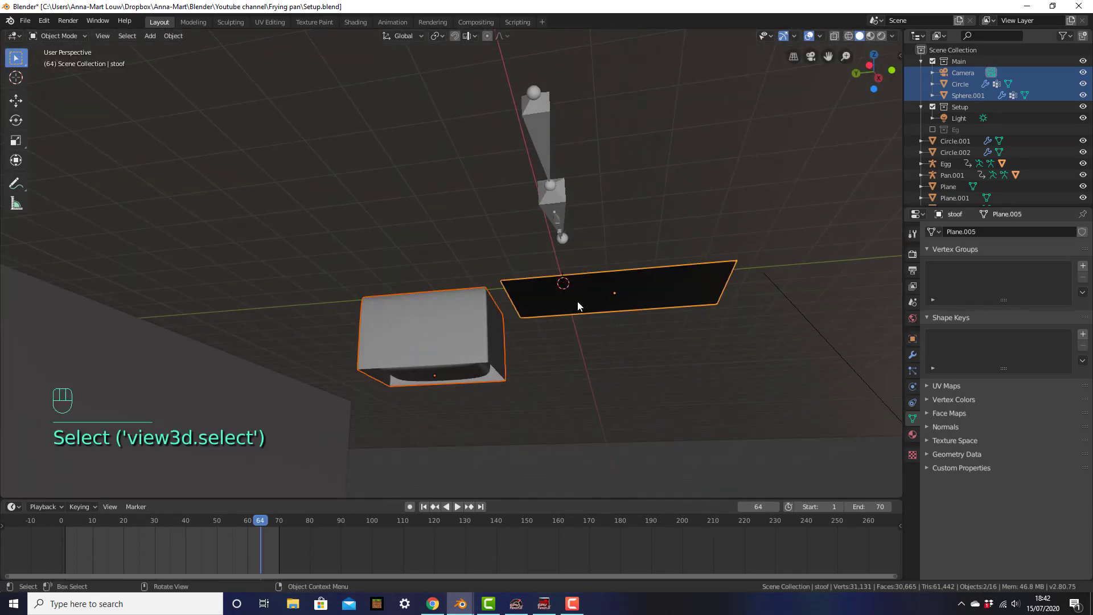
pyautogui.moveTo(577, 301); pyautogui.dragTo(555, 304, button='middle')
pyautogui.keyDown('shift'); pyautogui.click(394, 233); pyautogui.keyUp('shift')
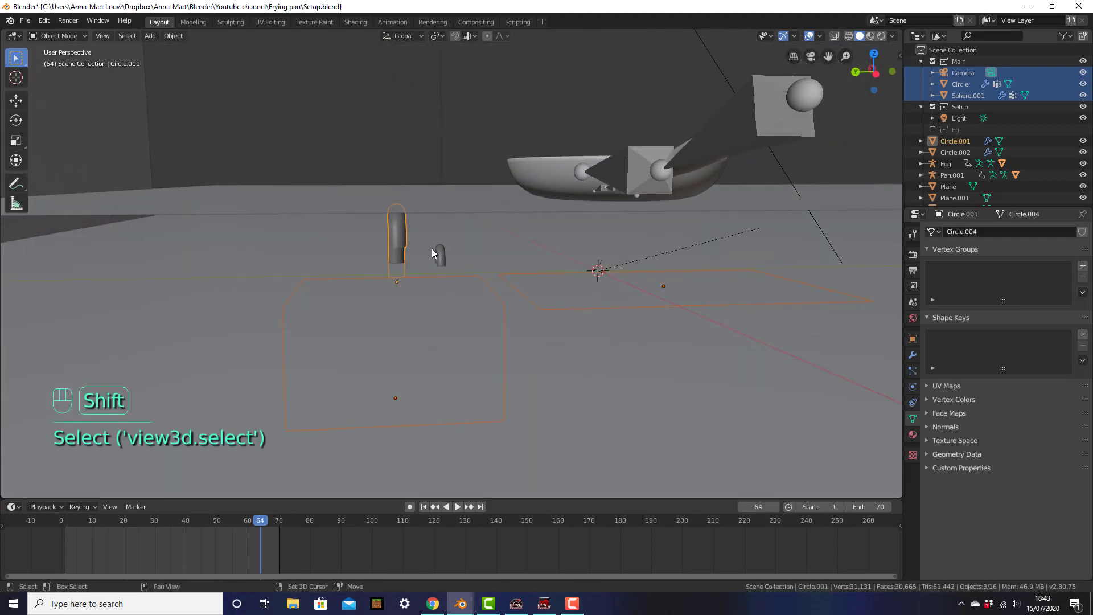
pyautogui.keyDown('shift'); pyautogui.click(440, 254); pyautogui.keyUp('shift')
pyautogui.moveTo(440, 254); pyautogui.dragTo(585, 296, button='middle')
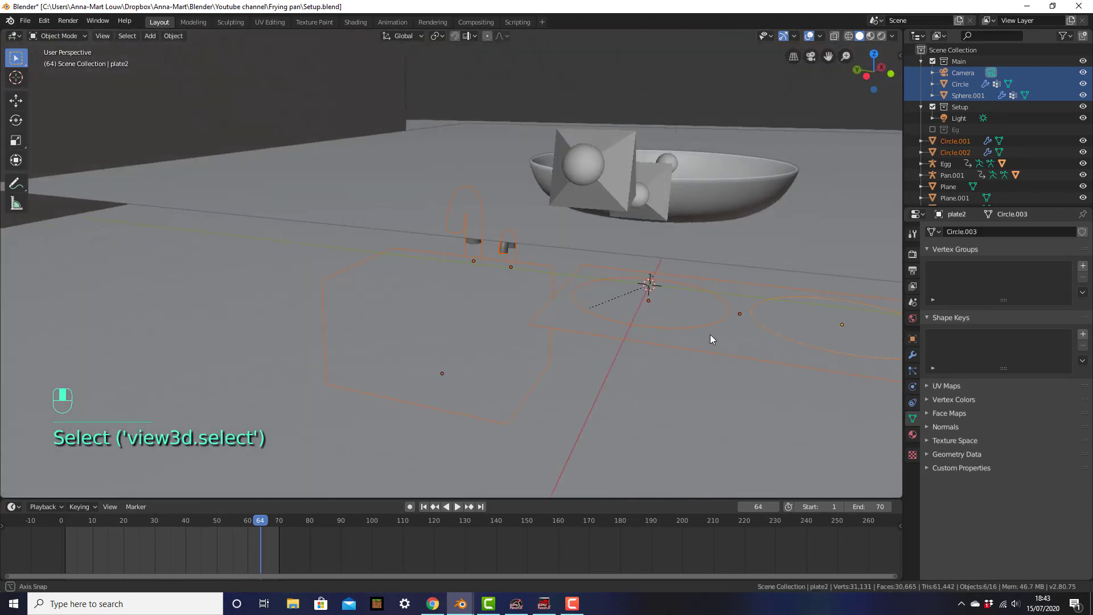
pyautogui.press('g')
pyautogui.press('z')
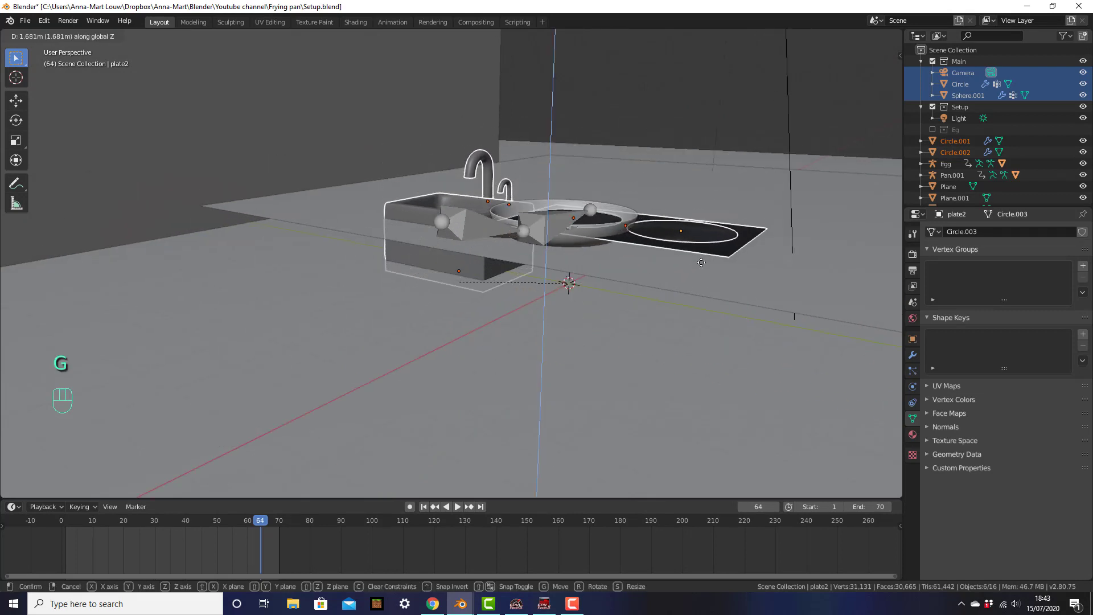
pyautogui.click(700, 263)
# Scale the sink, taps and stove up together to about 1.5 times their size.
pyautogui.moveTo(700, 263); pyautogui.dragTo(533, 319, button='middle')
pyautogui.scroll(-1, 535, 295)
pyautogui.press('s')
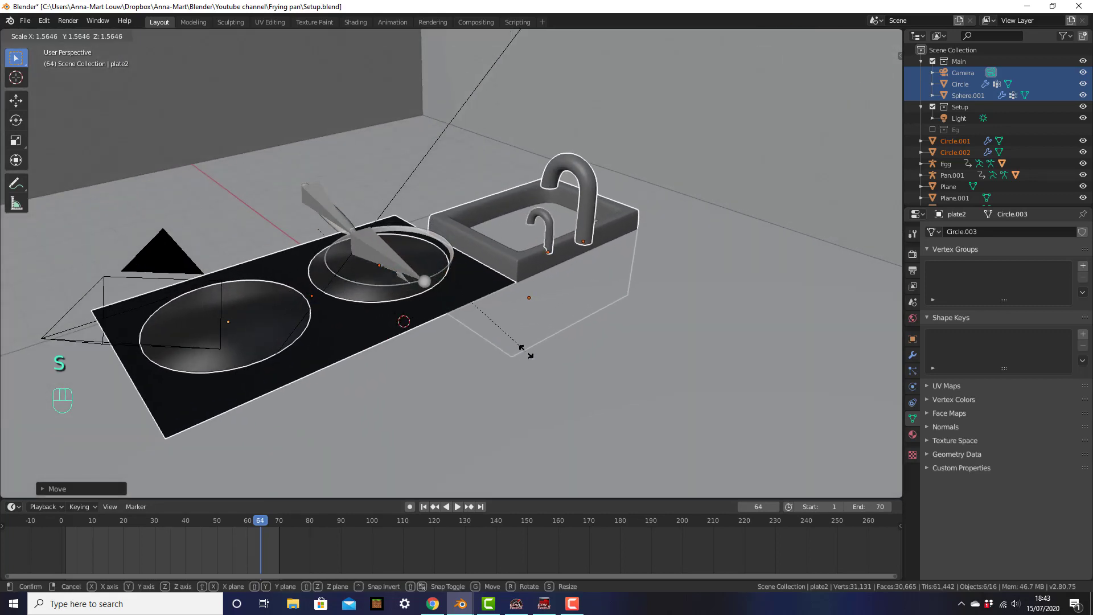
pyautogui.click(522, 347)
# In the top view, move the sink and stove group so that one hotplate is centred under the frying pan.
pyautogui.press('KP_7')
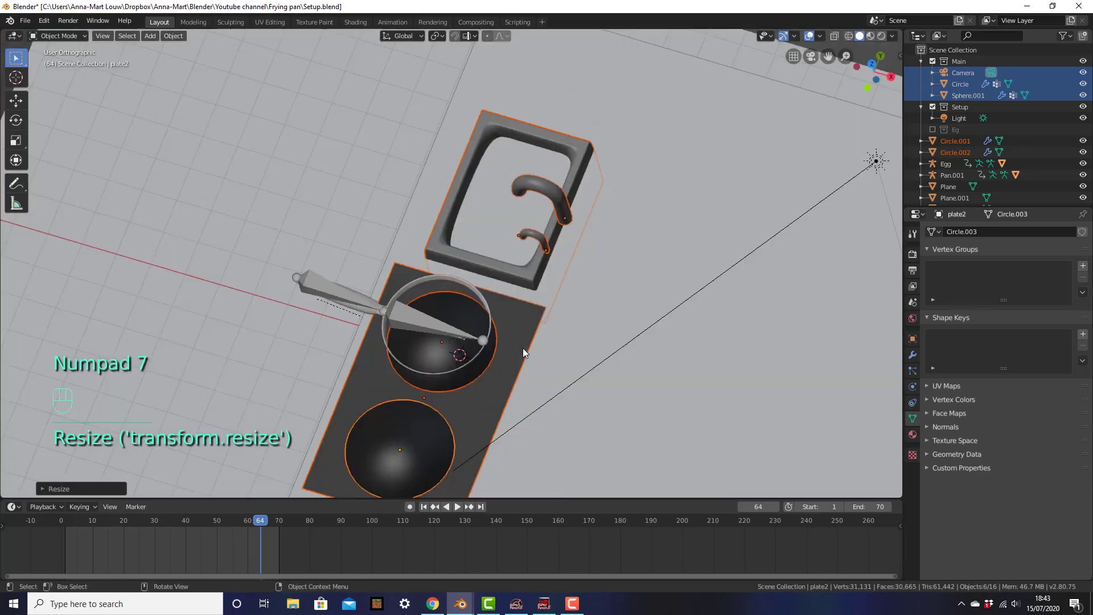
pyautogui.press('g')
pyautogui.press('g')
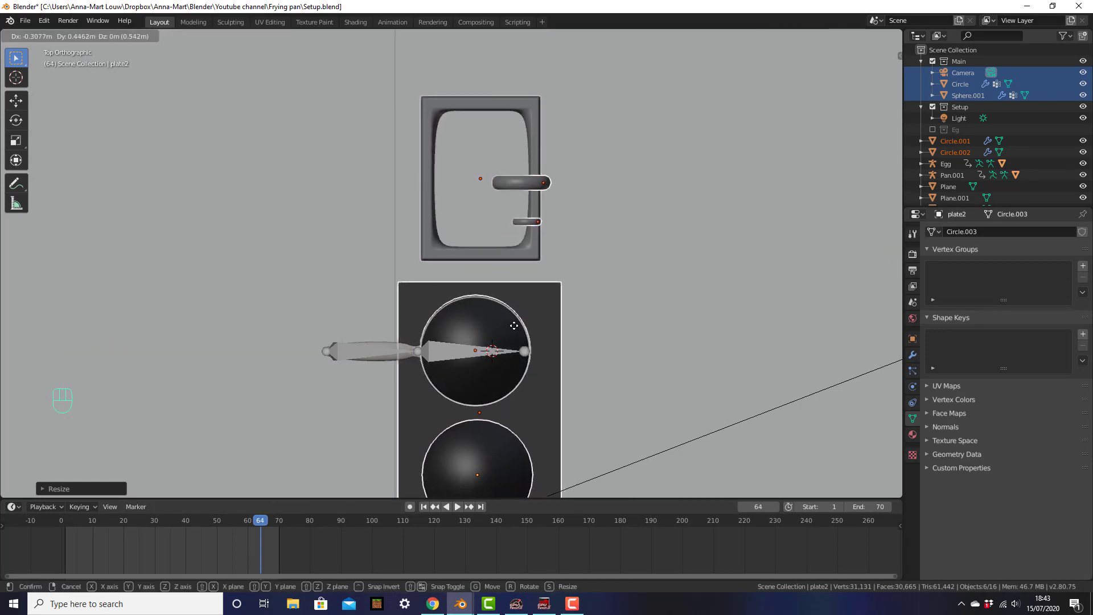
pyautogui.click(512, 324)
pyautogui.moveTo(511, 325); pyautogui.dragTo(400, 244, button='middle')
pyautogui.press('KP_0')
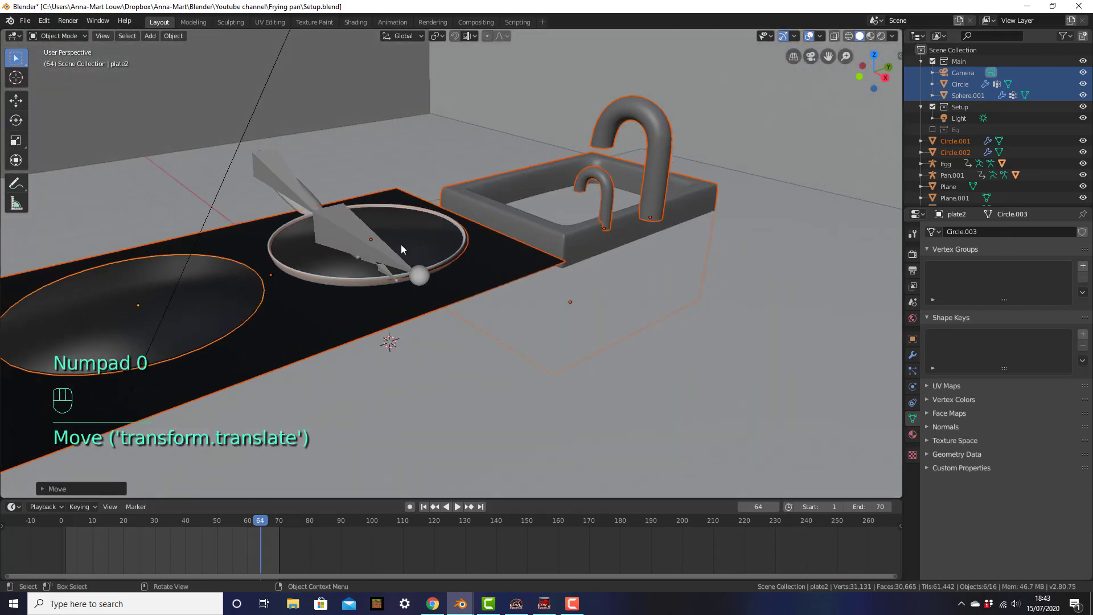
# Lower the whole sink and stove group along Z so the stove top sits just beneath the frying pan.
pyautogui.moveTo(642, 268); pyautogui.dragTo(723, 293, button='middle')
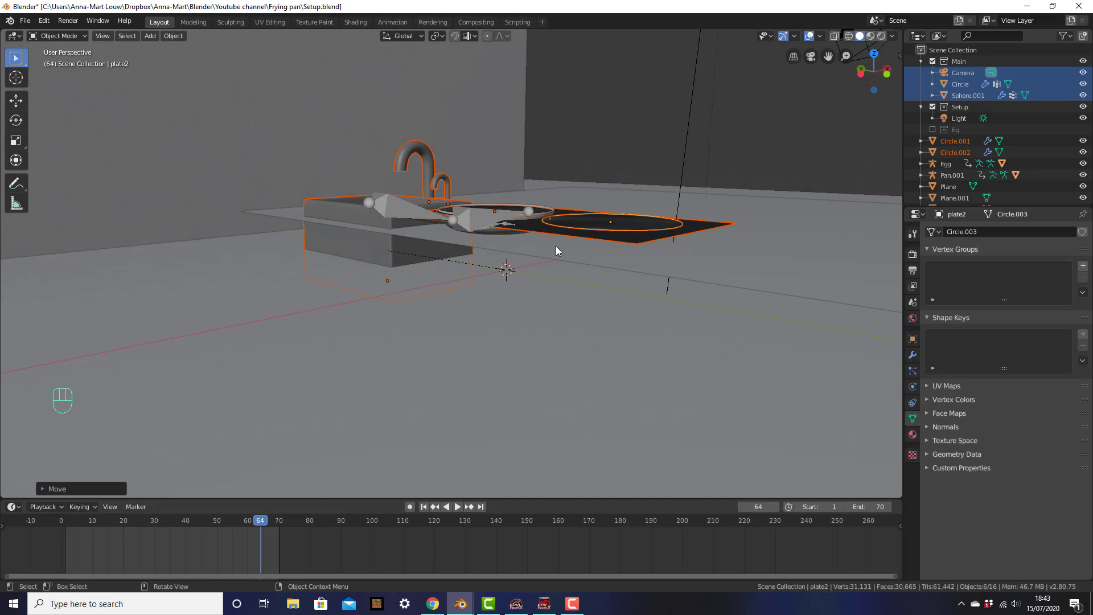
pyautogui.moveTo(735, 295); pyautogui.dragTo(736, 270, button='middle')
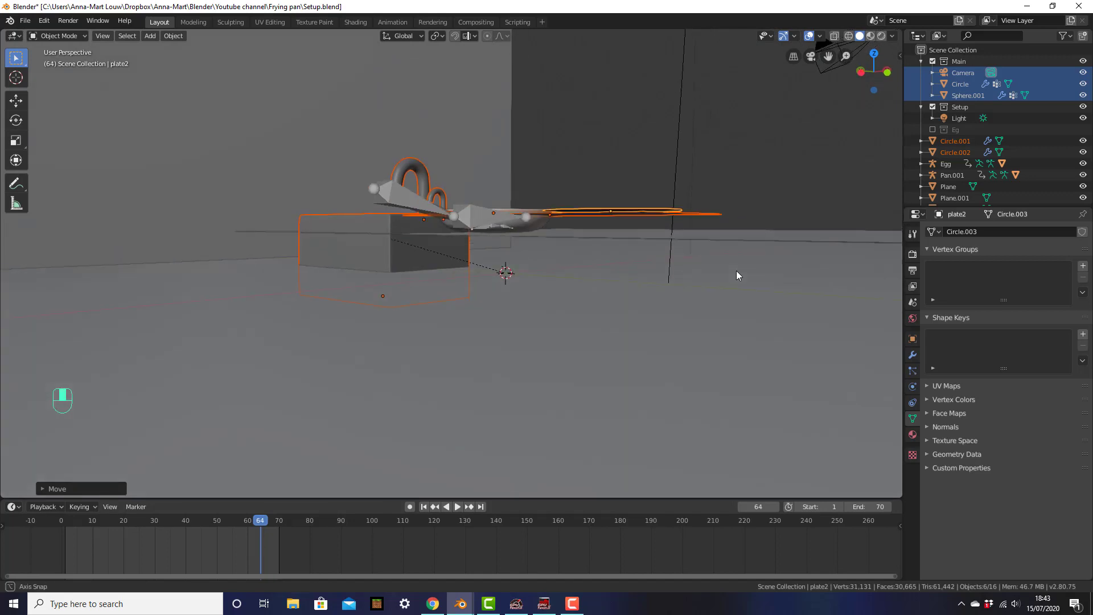
pyautogui.press('g')
pyautogui.press('z')
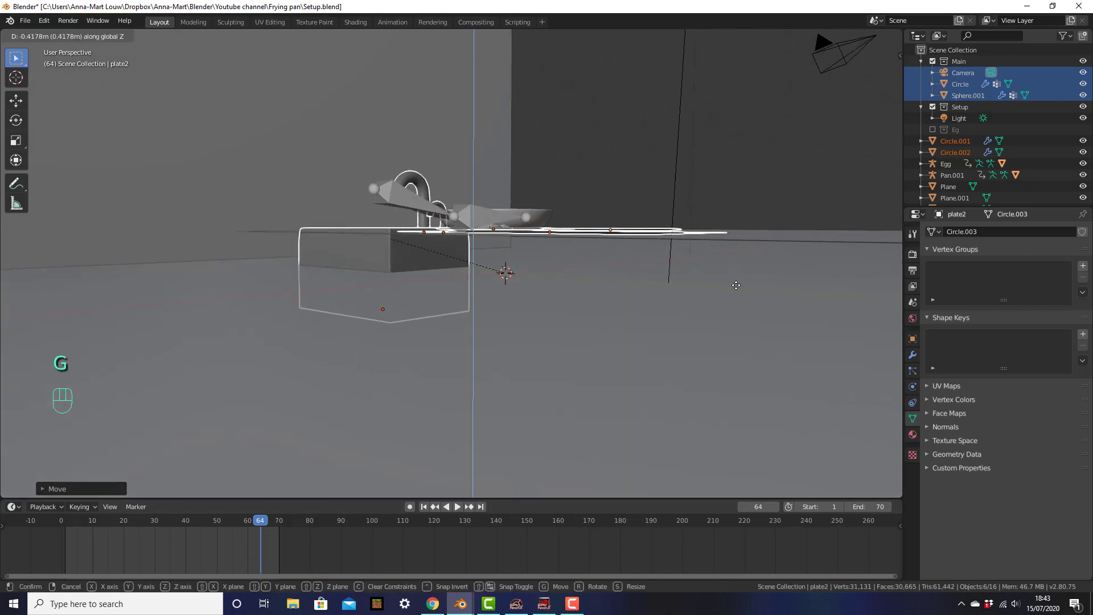
pyautogui.click(736, 279)
# In the side view, select both hotplates and lower them about 0.05 m along Z onto the stove top.
pyautogui.press('KP_1')
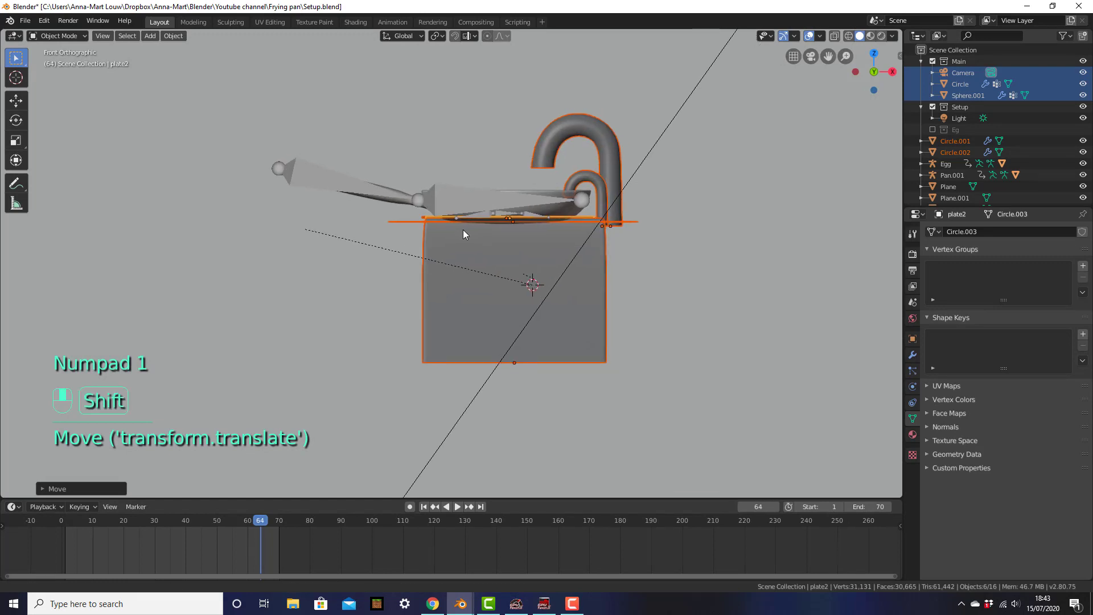
pyautogui.moveTo(463, 231); pyautogui.dragTo(685, 281, button='middle')
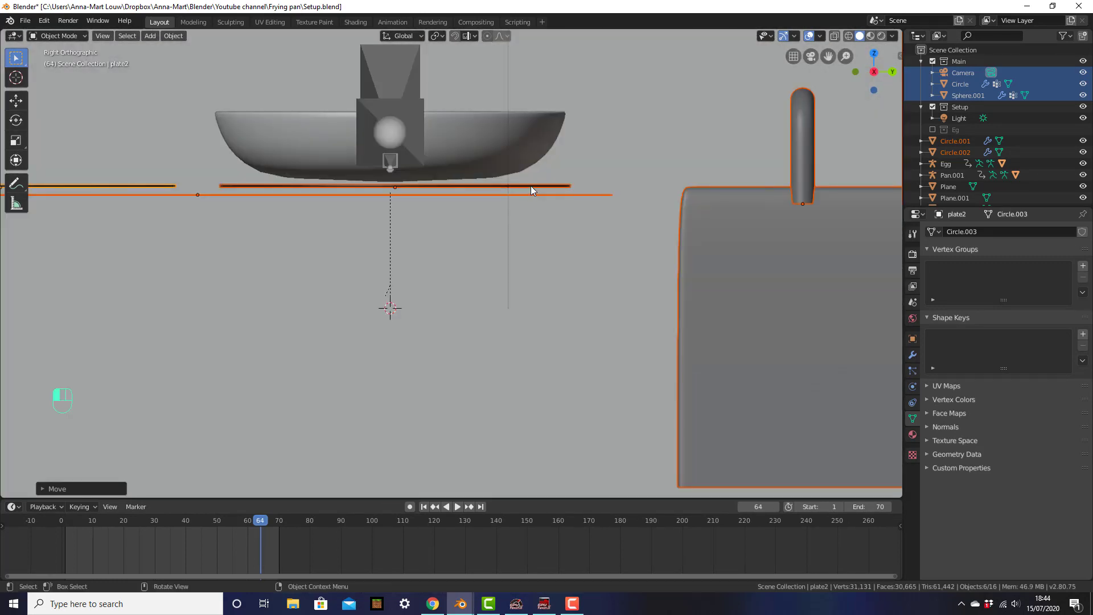
pyautogui.click(530, 186)
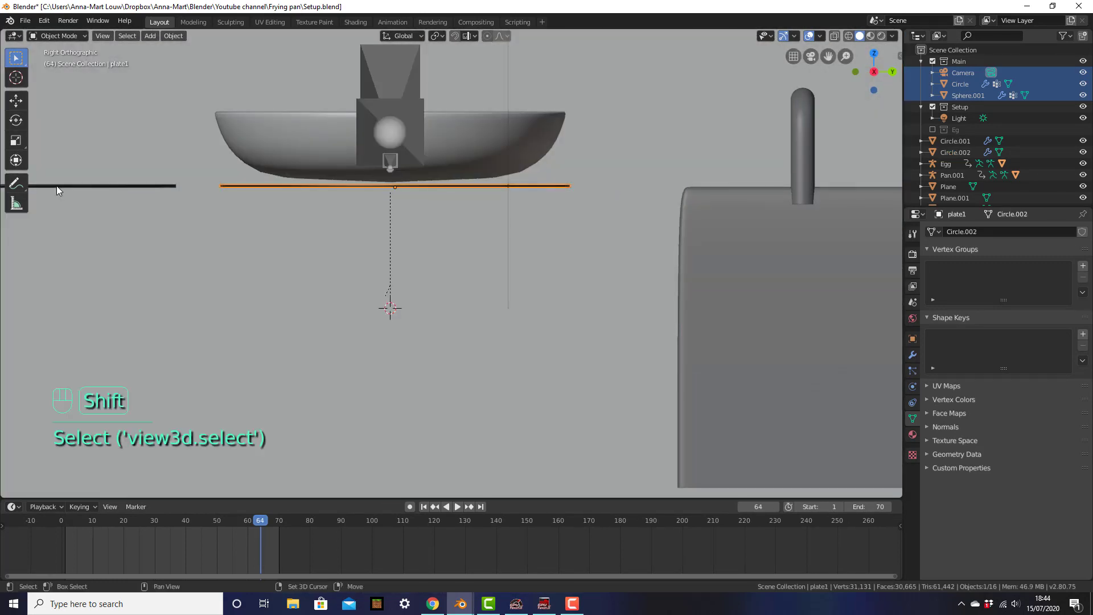
pyautogui.keyDown('shift'); pyautogui.click(124, 184); pyautogui.keyUp('shift')
pyautogui.press('g')
pyautogui.press('z')
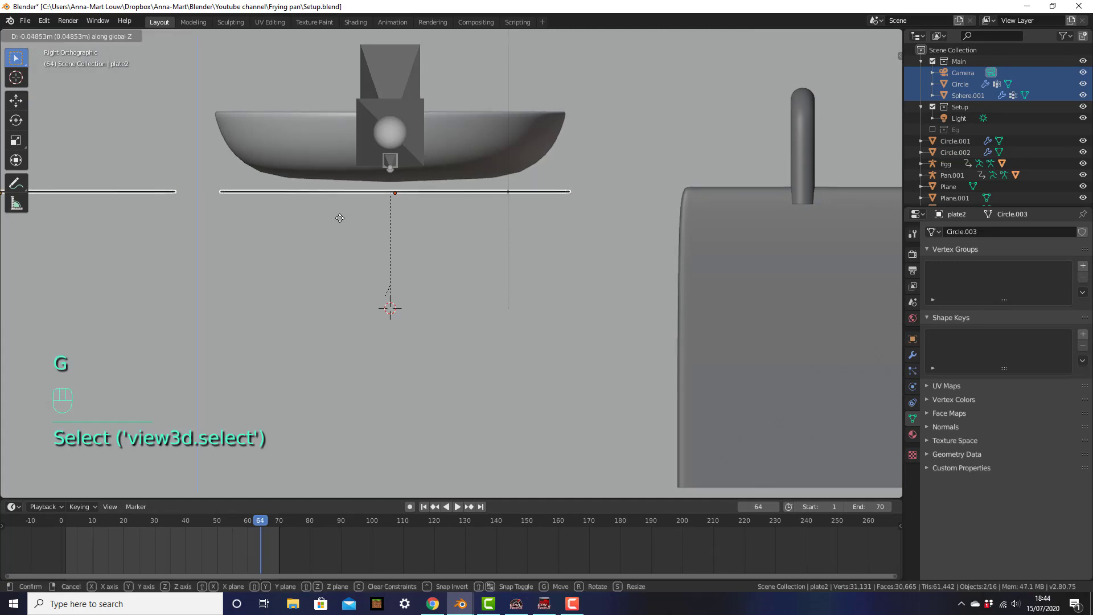
pyautogui.click(340, 219)
# Select the sink and both taps and raise them along Z so the sink rim sits just above the countertop.
pyautogui.moveTo(354, 237); pyautogui.dragTo(358, 254, button='middle')
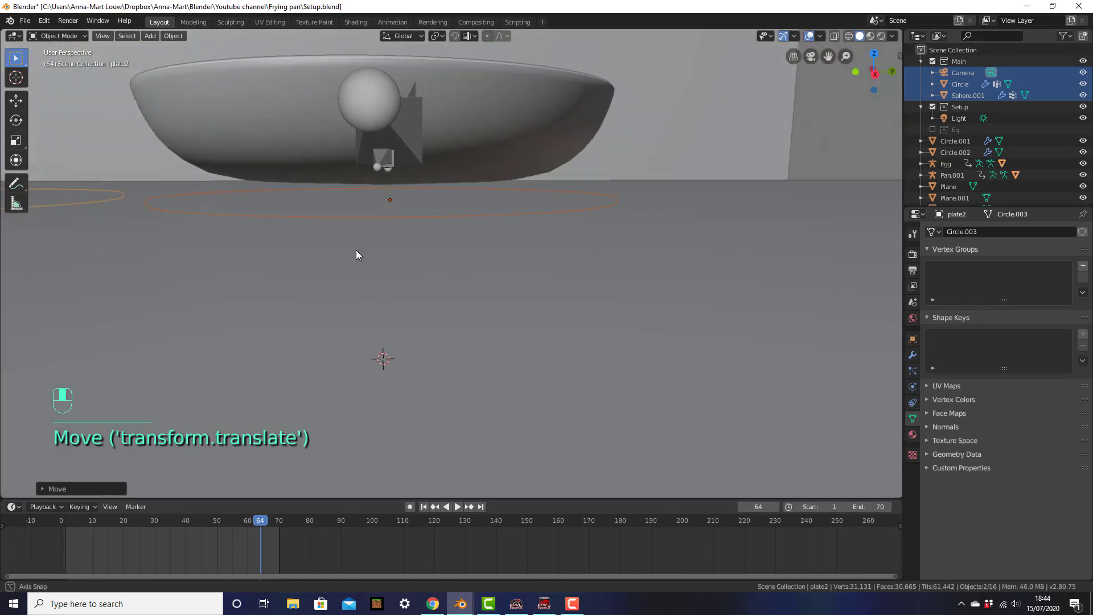
pyautogui.keyDown('shift'); pyautogui.click(619, 245); pyautogui.keyUp('shift')
pyautogui.scroll(-1, 618, 241)
pyautogui.moveTo(618, 241); pyautogui.dragTo(640, 230, button='middle')
pyautogui.keyDown('shift'); pyautogui.click(333, 195); pyautogui.keyUp('shift')
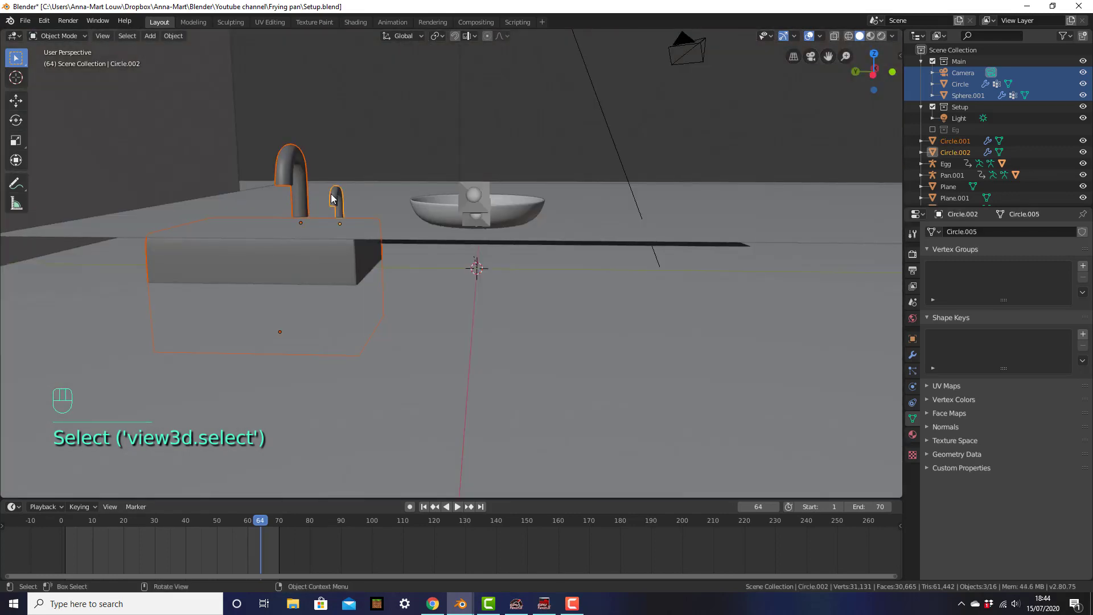
pyautogui.press('g')
pyautogui.press('z')
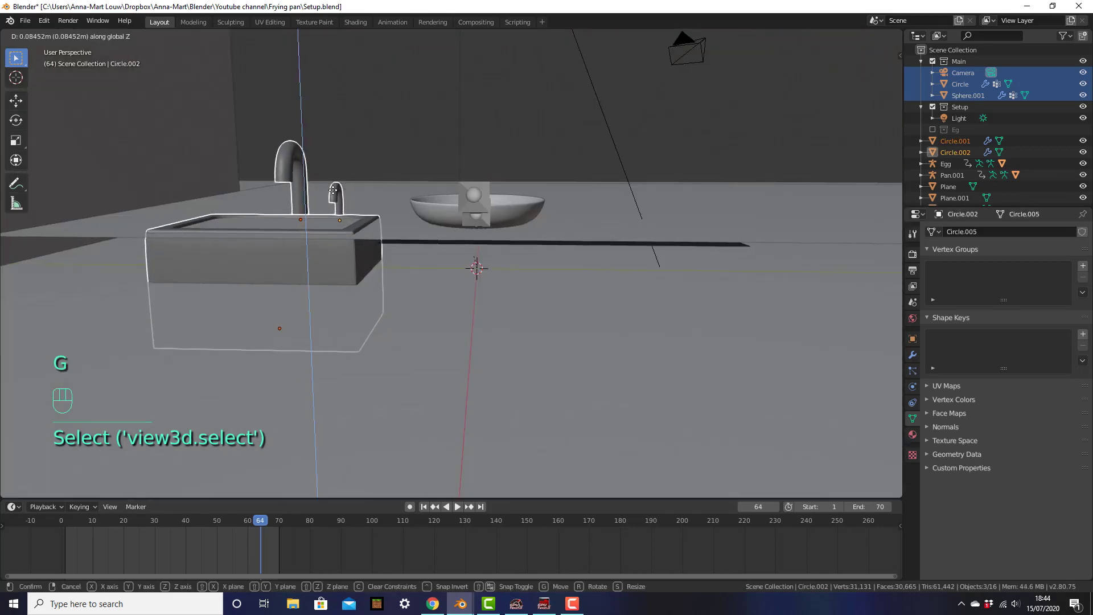
pyautogui.click(334, 190)
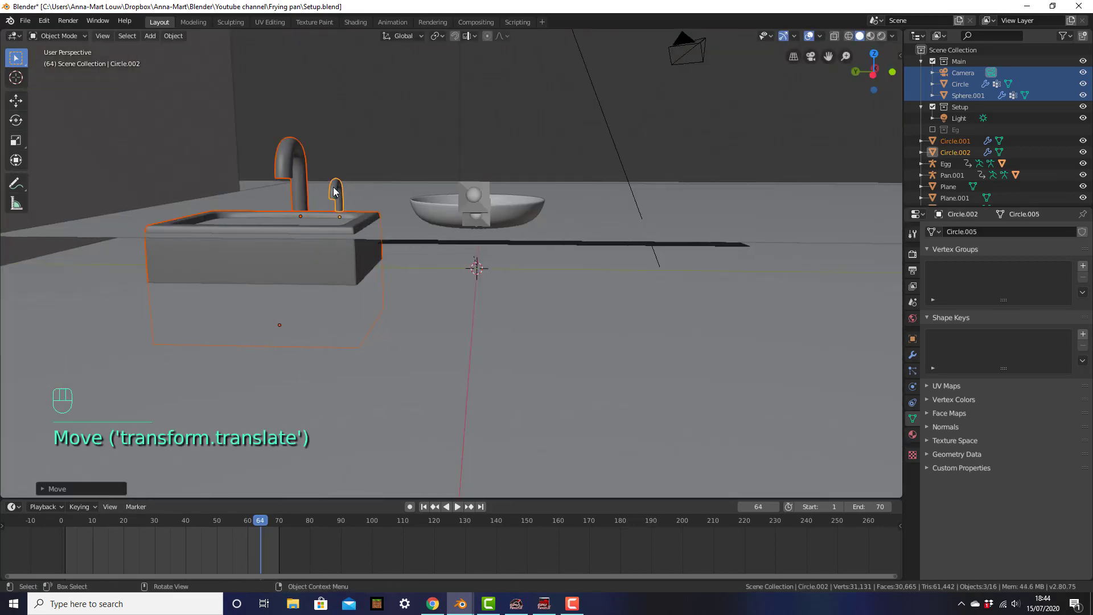
pyautogui.scroll(2, 298, 198)
pyautogui.keyDown('shift'); pyautogui.moveTo(298, 198); pyautogui.dragTo(516, 240, button='middle'); pyautogui.keyUp('shift')
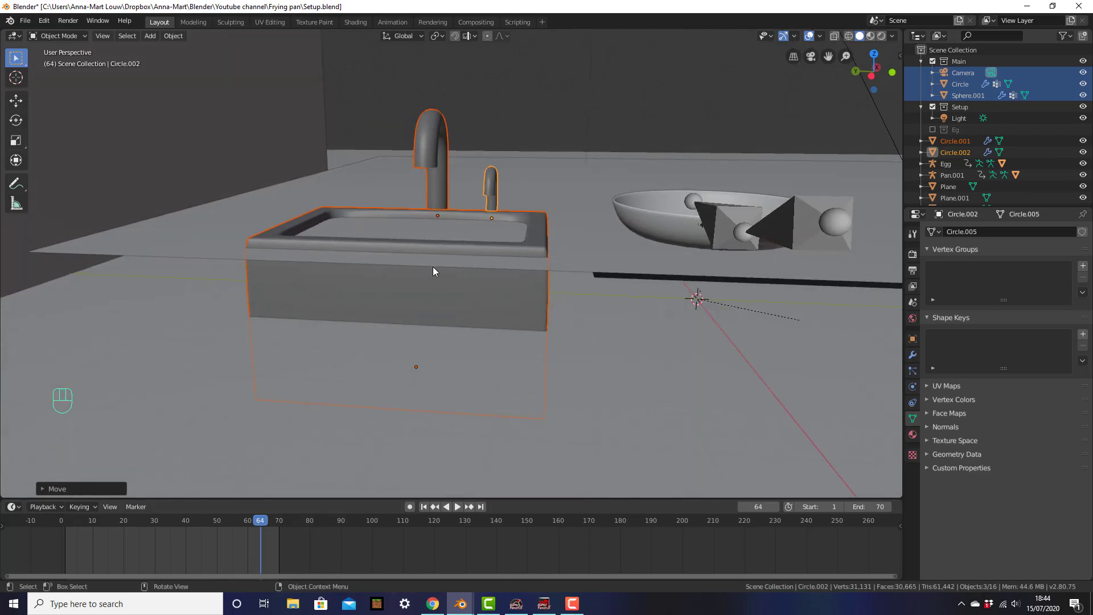
pyautogui.moveTo(432, 271); pyautogui.dragTo(430, 304, button='middle')
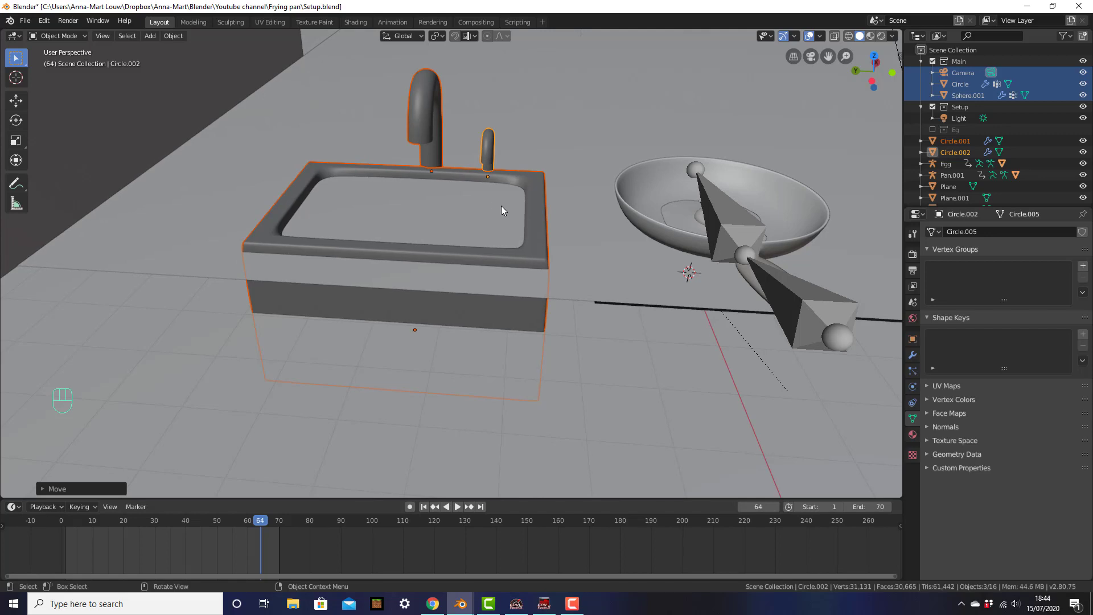
# In the countertop mesh, add a lengthwise loop cut aligned with the back edge of the sink, using the top view.
pyautogui.scroll(-4, 499, 228)
pyautogui.click(491, 146)
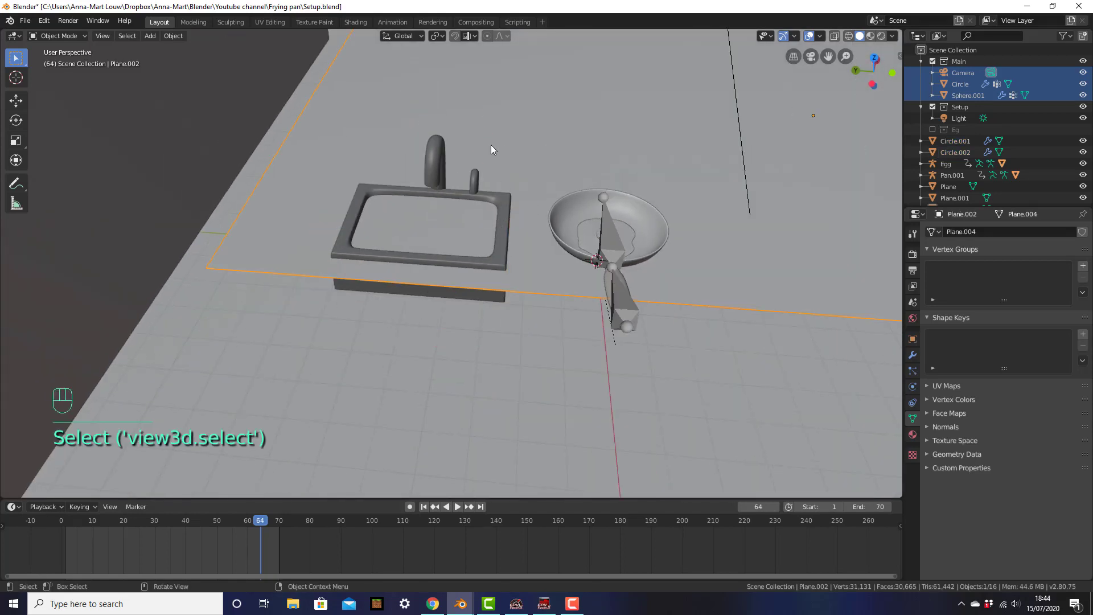
pyautogui.press('Tab')
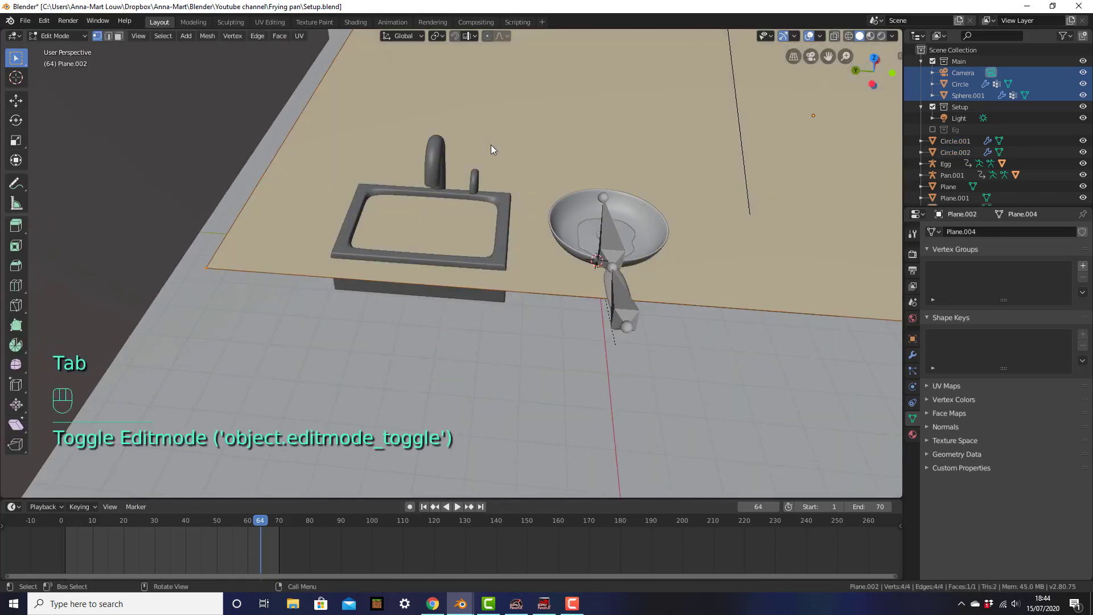
pyautogui.keyDown('shift'); pyautogui.moveTo(501, 217); pyautogui.dragTo(502, 227, button='middle'); pyautogui.keyUp('shift')
pyautogui.press('KP_7')
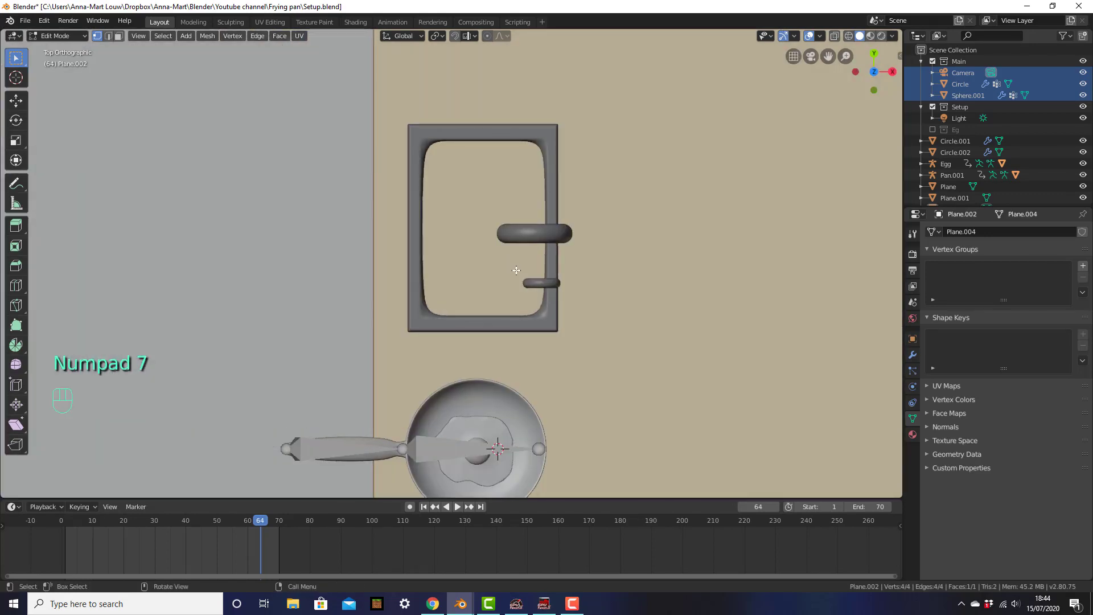
pyautogui.hotkey('ctrl', 'r')
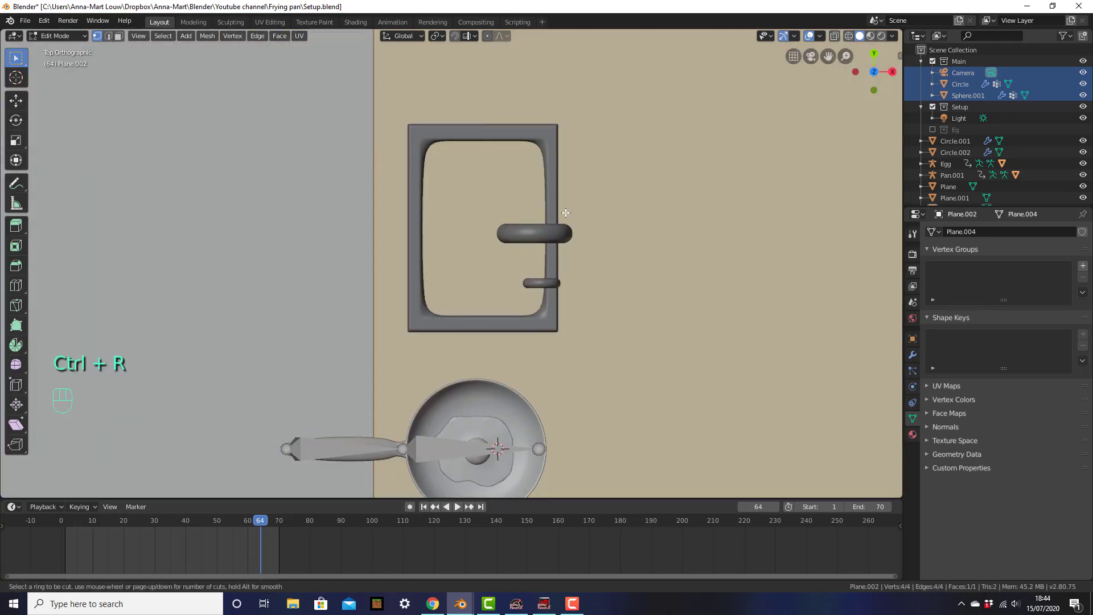
pyautogui.rightClick(668, 335)
pyautogui.scroll(-7, 661, 352)
pyautogui.hotkey('ctrl', 'r')
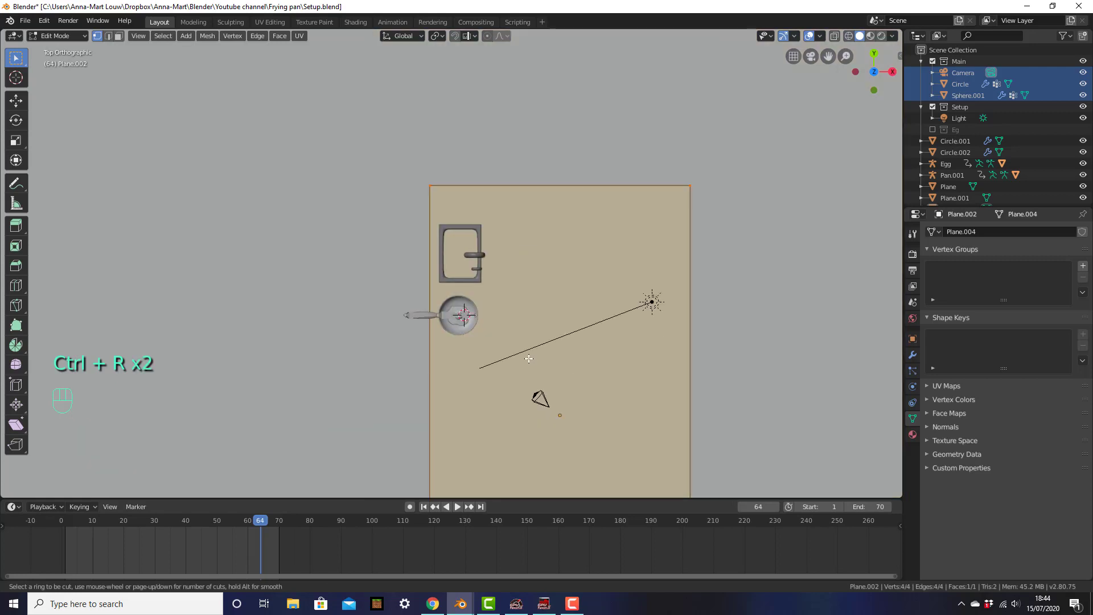
pyautogui.click(566, 205)
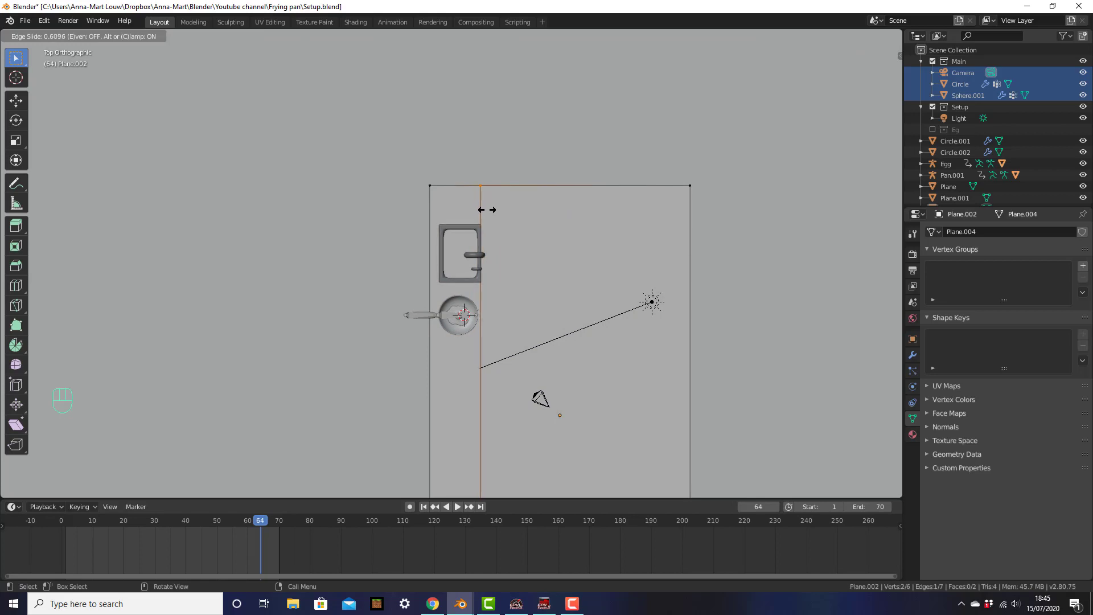
pyautogui.click(485, 208)
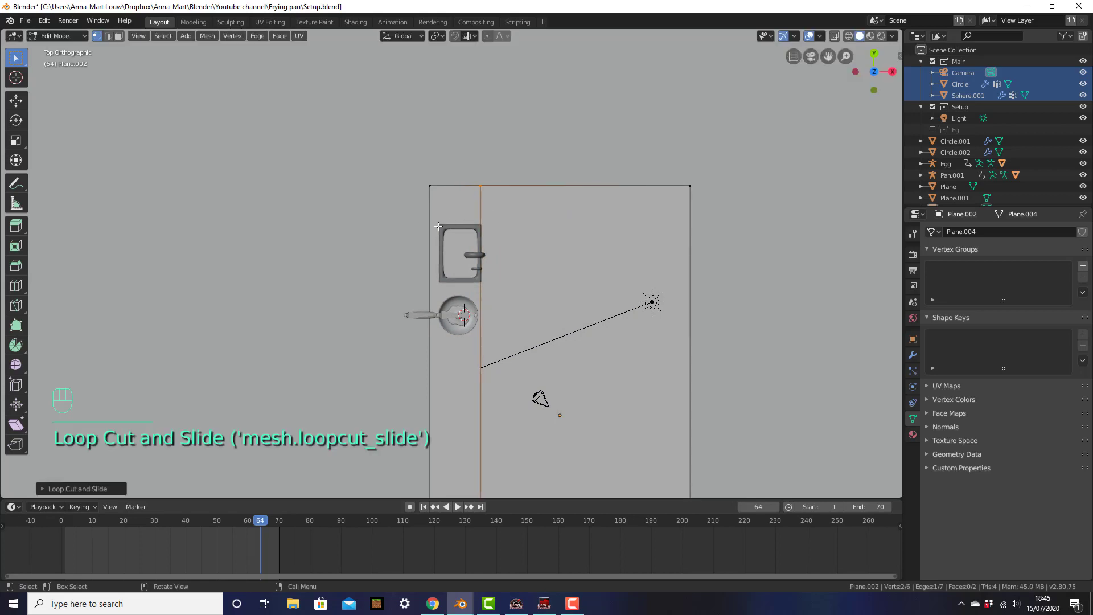
# Add a second lengthwise loop cut to the countertop, just inside the front edge of the sink.
pyautogui.scroll(4, 618, 271)
pyautogui.scroll(-3, 617, 271)
pyautogui.hotkey('ctrl', 'r')
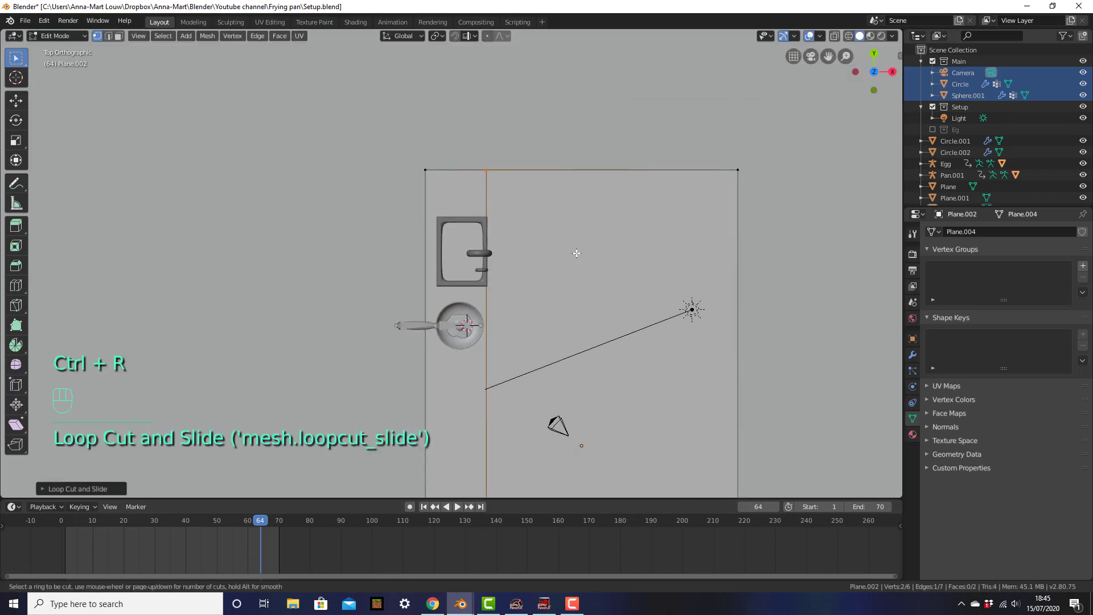
pyautogui.click(448, 192)
pyautogui.click(433, 189)
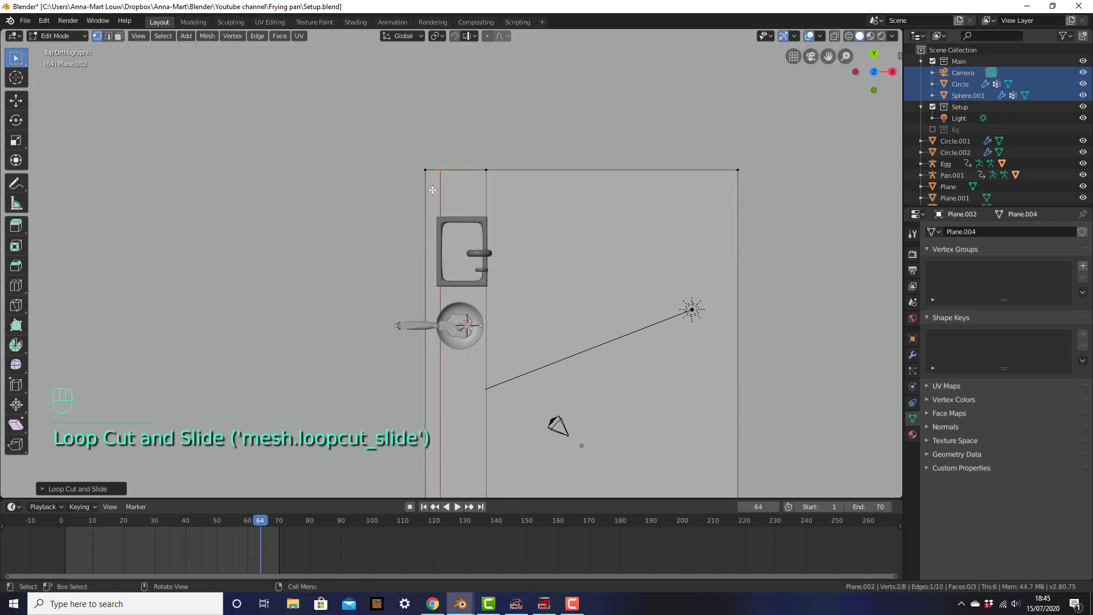
pyautogui.scroll(5, 438, 222)
pyautogui.hotkey('ctrl', 'r')
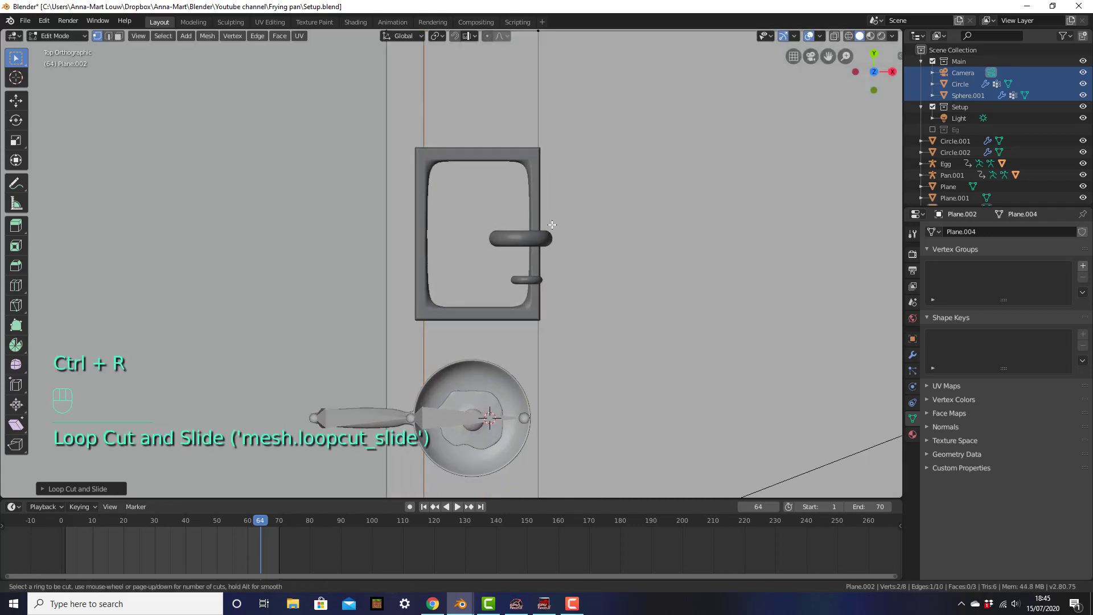
pyautogui.press('Escape')
pyautogui.scroll(-5, 808, 381)
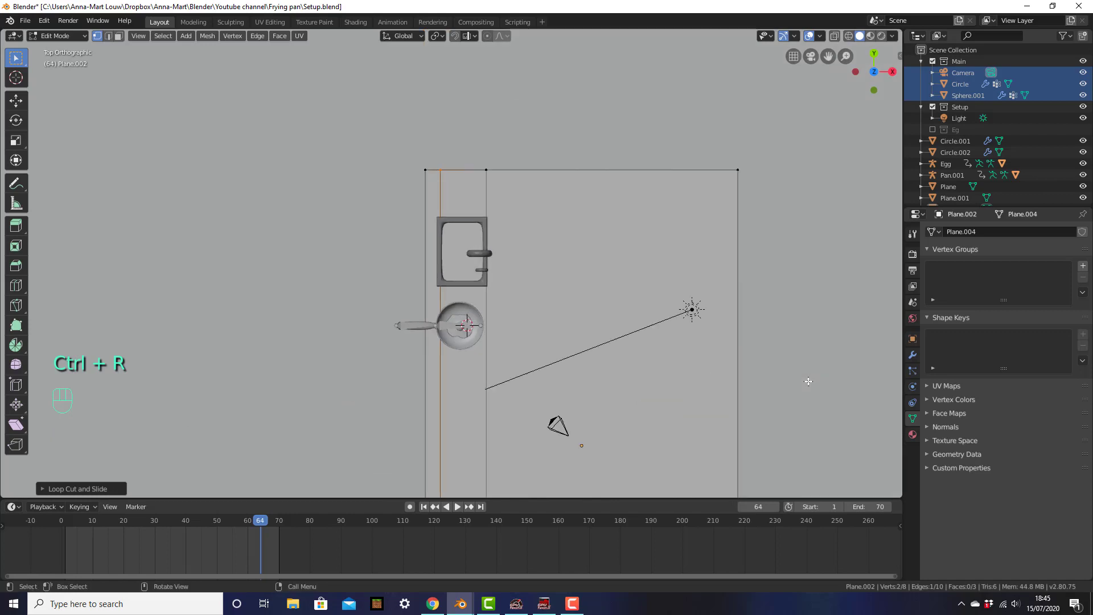
# Add two crosswise loop cuts to the countertop, aligned with the sink's outer end and its end beside the frying pan.
pyautogui.scroll(-2, 808, 382)
pyautogui.hotkey('ctrl', 'r')
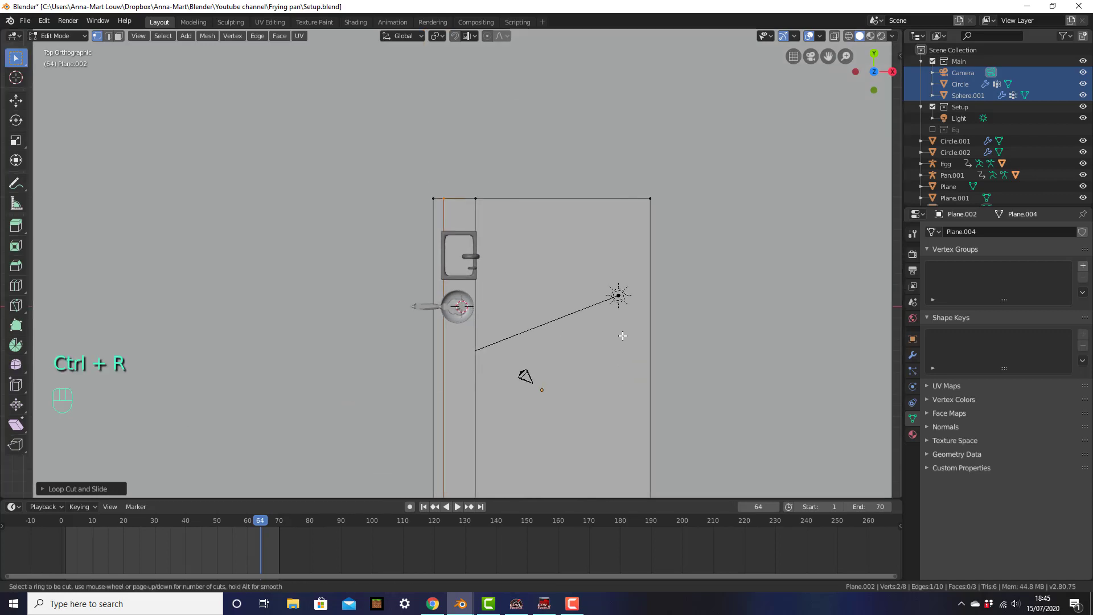
pyautogui.click(629, 356)
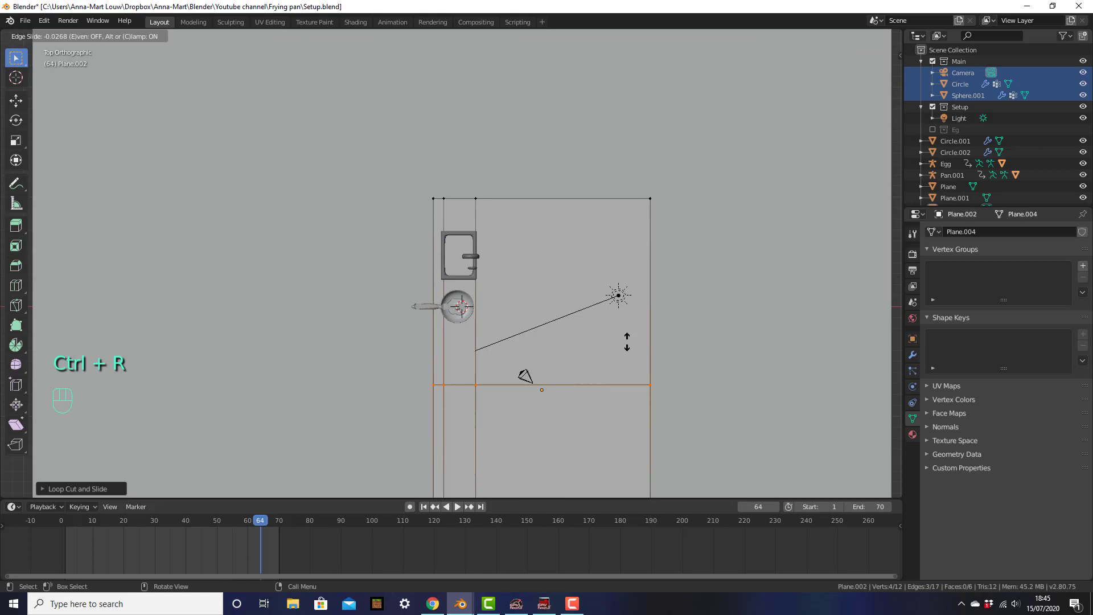
pyautogui.click(620, 197)
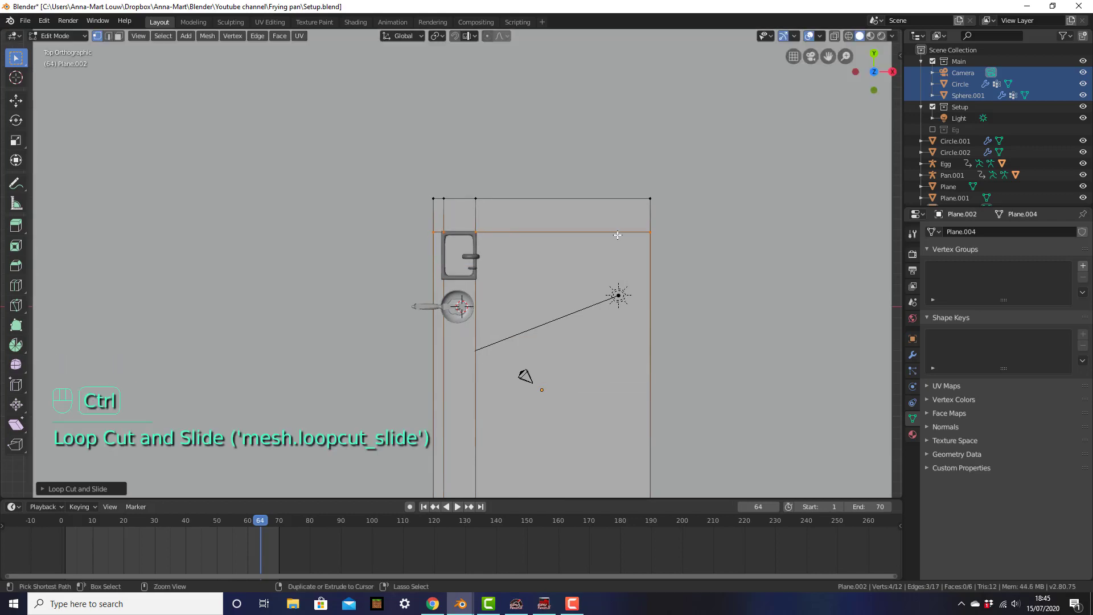
pyautogui.hotkey('ctrl', 'r')
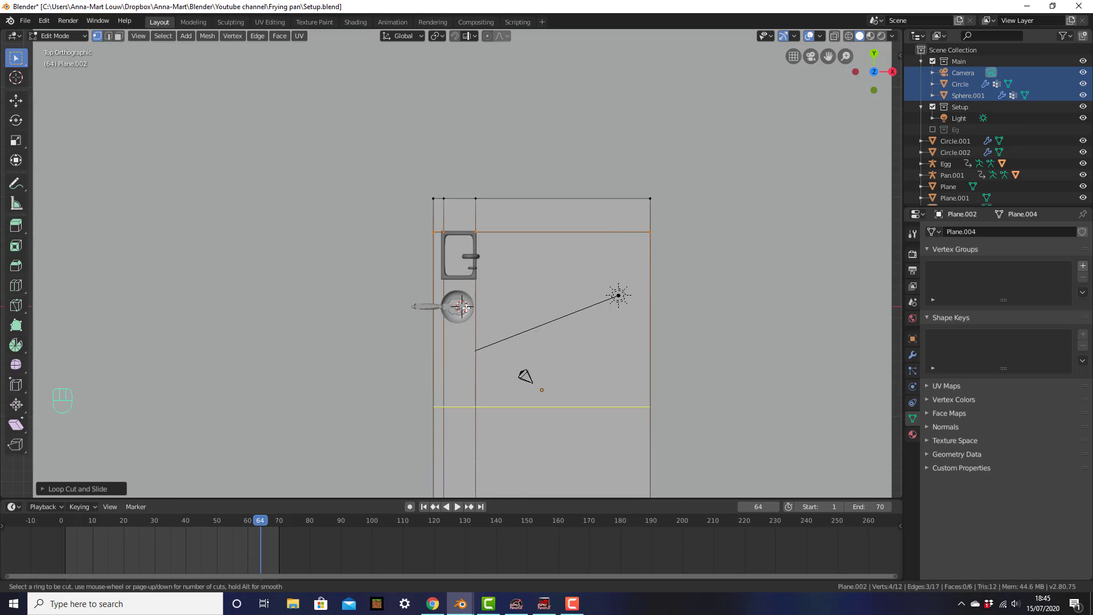
pyautogui.click(465, 307)
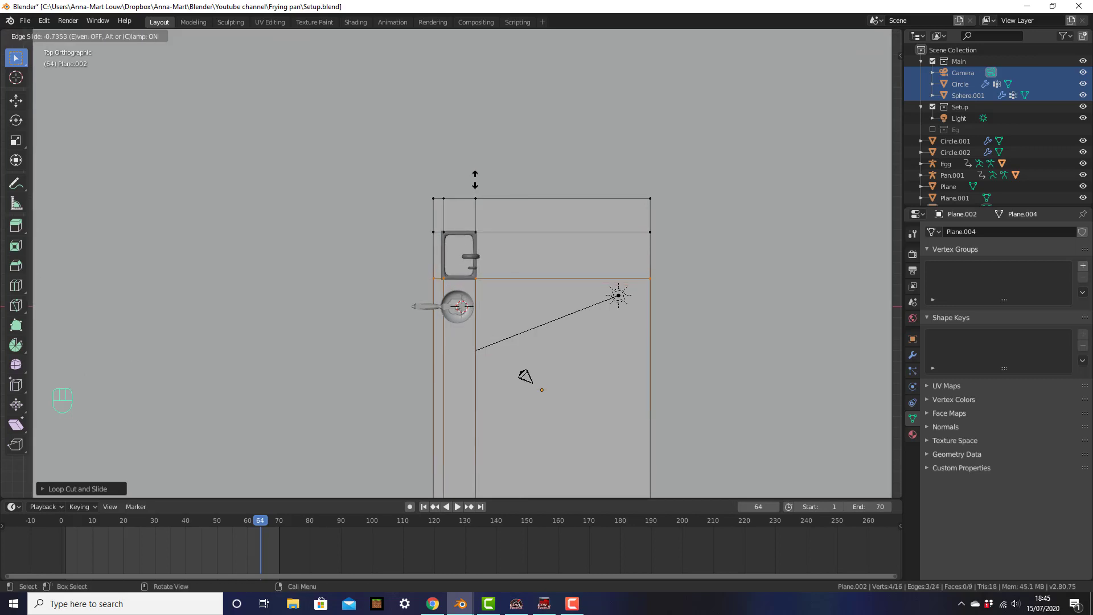
pyautogui.click(475, 180)
# Select the countertop face covering the sink basin in face mode and delete it to open the sink.
pyautogui.scroll(6, 484, 216)
pyautogui.moveTo(493, 245); pyautogui.dragTo(197, 102, button='middle')
pyautogui.click(119, 35)
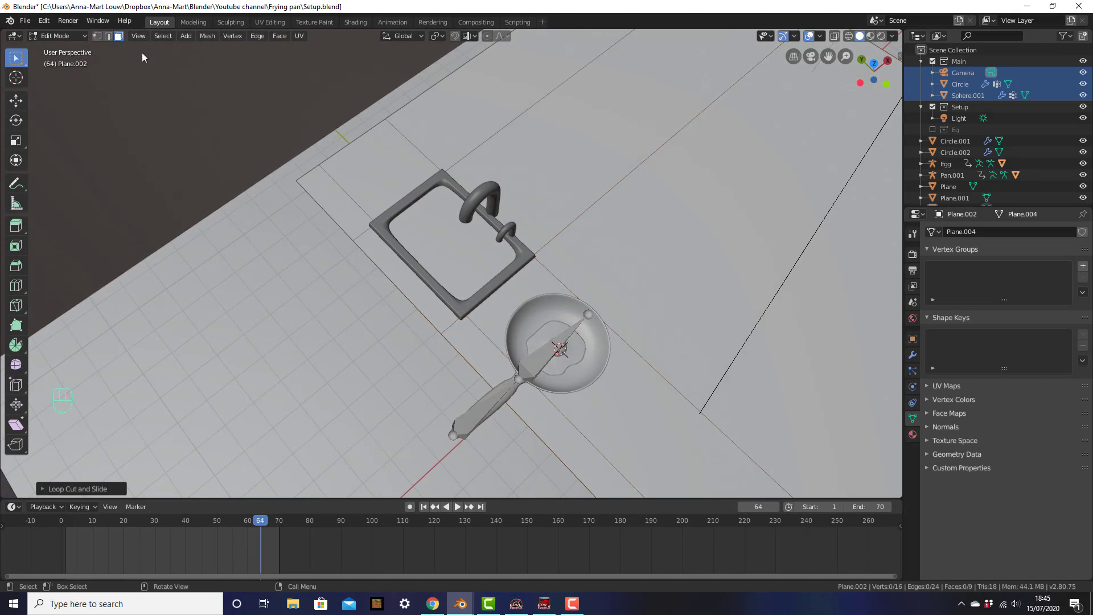
pyautogui.click(448, 236)
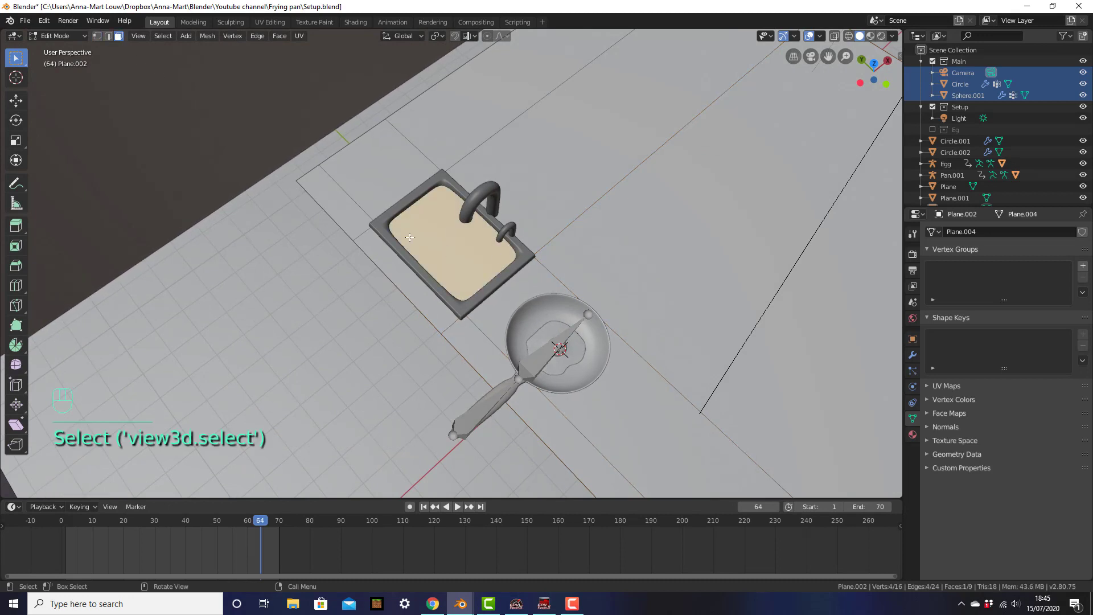
pyautogui.press('x')
pyautogui.click(408, 260)
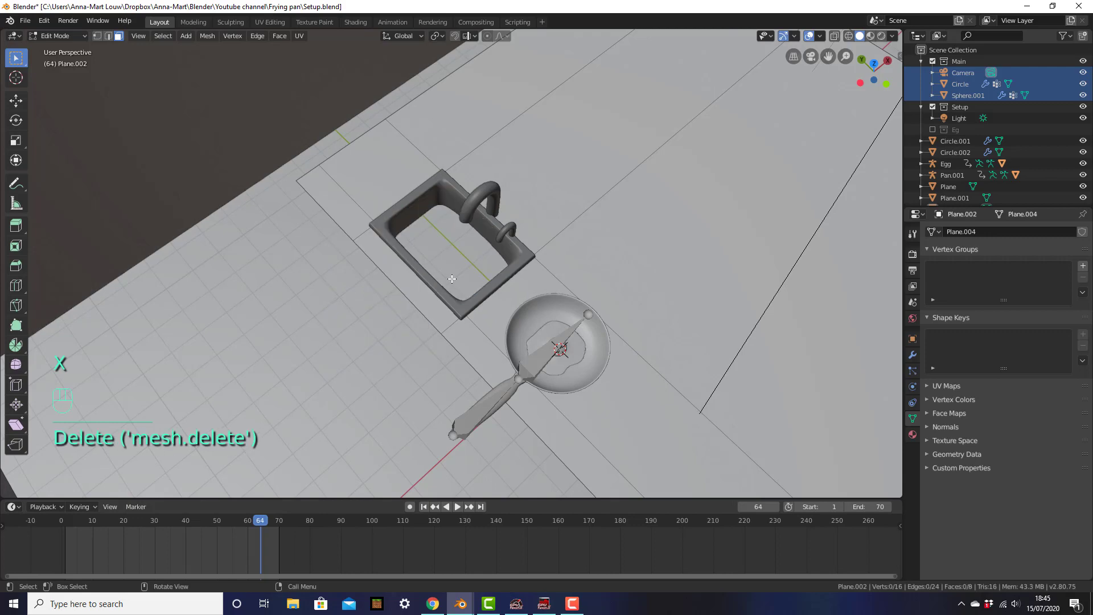
pyautogui.moveTo(452, 279); pyautogui.dragTo(522, 199, button='middle')
pyautogui.moveTo(591, 246); pyautogui.dragTo(557, 277, button='middle')
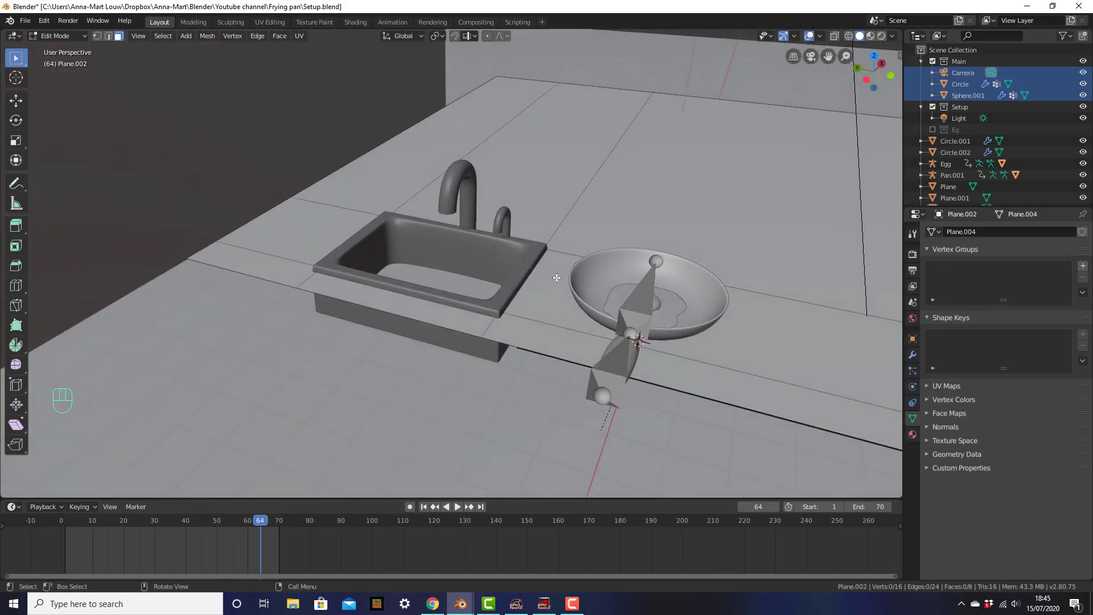
# Return to Object Mode and lower the large floor plane about 7.3 m along Z.
pyautogui.moveTo(535, 371); pyautogui.dragTo(322, 327, button='middle')
pyautogui.scroll(-6, 544, 283)
pyautogui.moveTo(516, 341); pyautogui.dragTo(541, 366, button='middle')
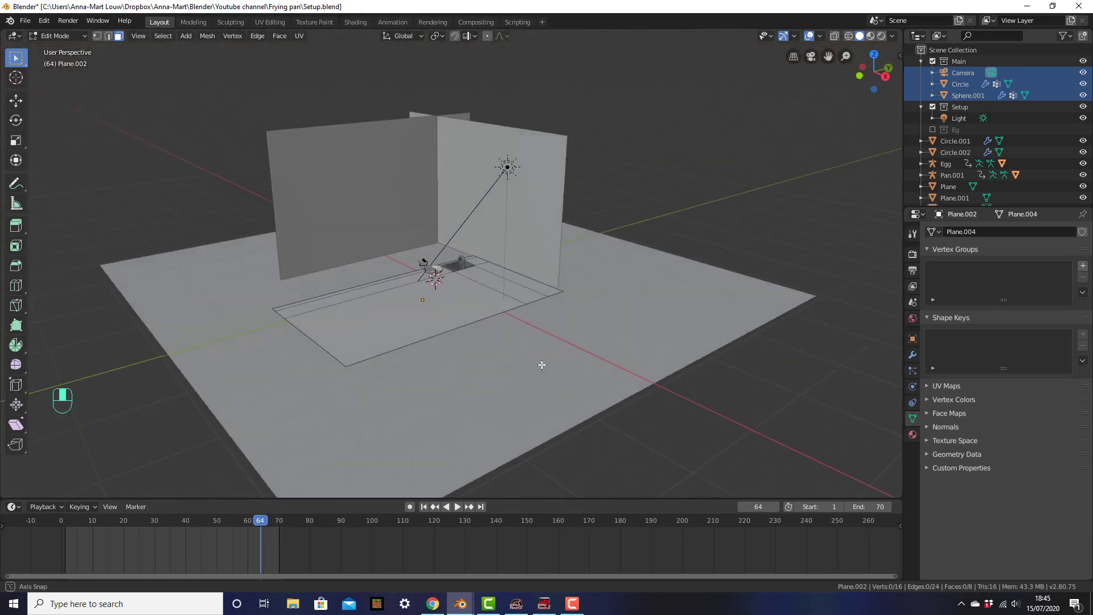
pyautogui.press('Tab')
pyautogui.click(542, 365)
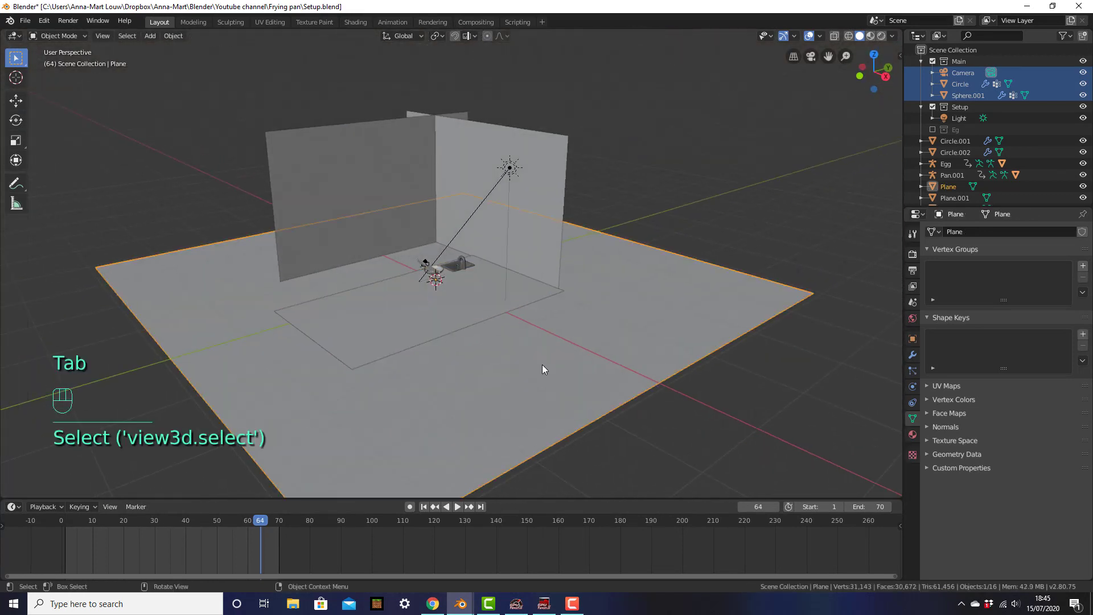
pyautogui.moveTo(542, 364); pyautogui.dragTo(546, 322, button='middle')
pyautogui.press('g')
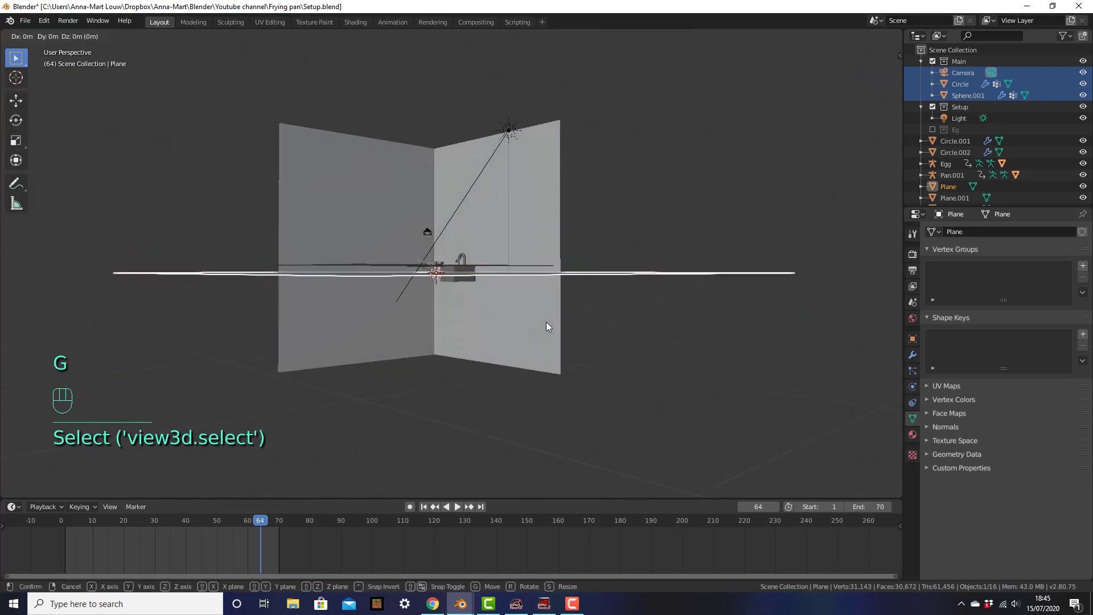
pyautogui.press('z')
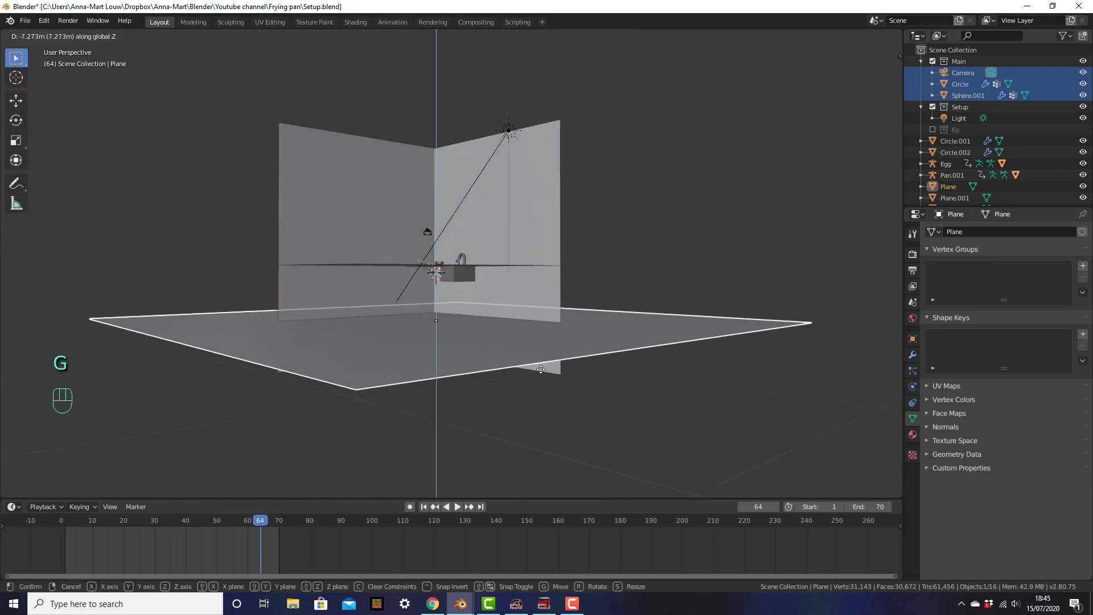
pyautogui.click(541, 370)
# Select the stove top and both hotplates and raise them about 0.15 m along Z, just above the countertop surface.
pyautogui.moveTo(538, 286); pyautogui.dragTo(530, 310, button='middle')
pyautogui.scroll(5, 530, 307)
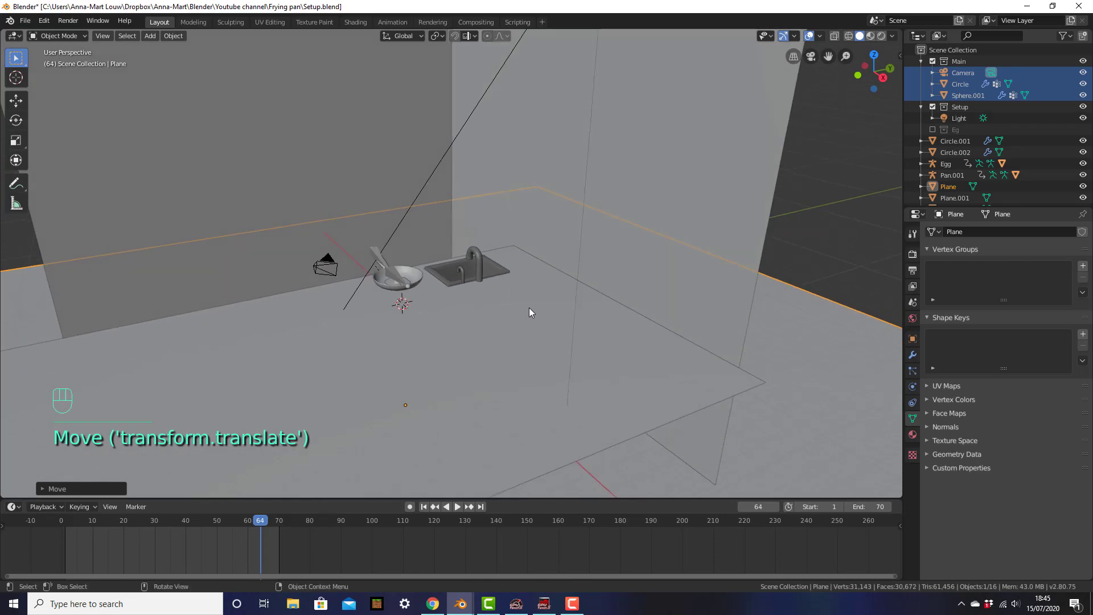
pyautogui.scroll(-3, 528, 308)
pyautogui.moveTo(405, 282); pyautogui.dragTo(732, 300, button='middle')
pyautogui.scroll(5, 501, 268)
pyautogui.click(744, 248)
pyautogui.moveTo(744, 248)
pyautogui.mouseDown(button='middle')
pyautogui.moveTo(742, 276)
pyautogui.moveTo(756, 246)
pyautogui.mouseUp(button='middle')
pyautogui.scroll(-2, 746, 266)
pyautogui.keyDown('shift'); pyautogui.click(745, 286); pyautogui.keyUp('shift')
pyautogui.keyDown('shift'); pyautogui.click(615, 289); pyautogui.keyUp('shift')
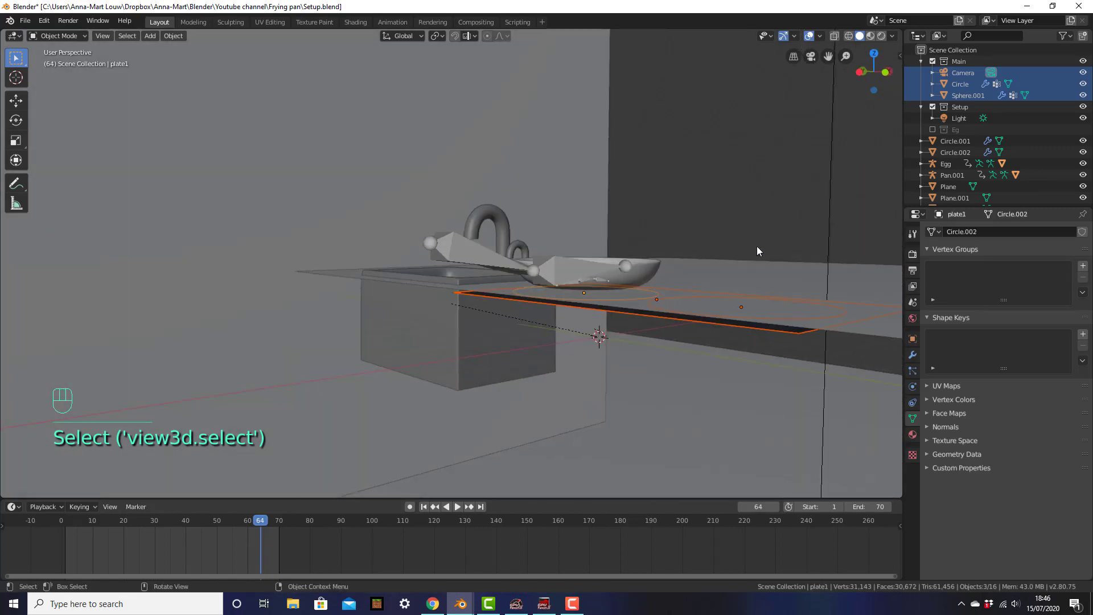
pyautogui.press('g')
pyautogui.press('z')
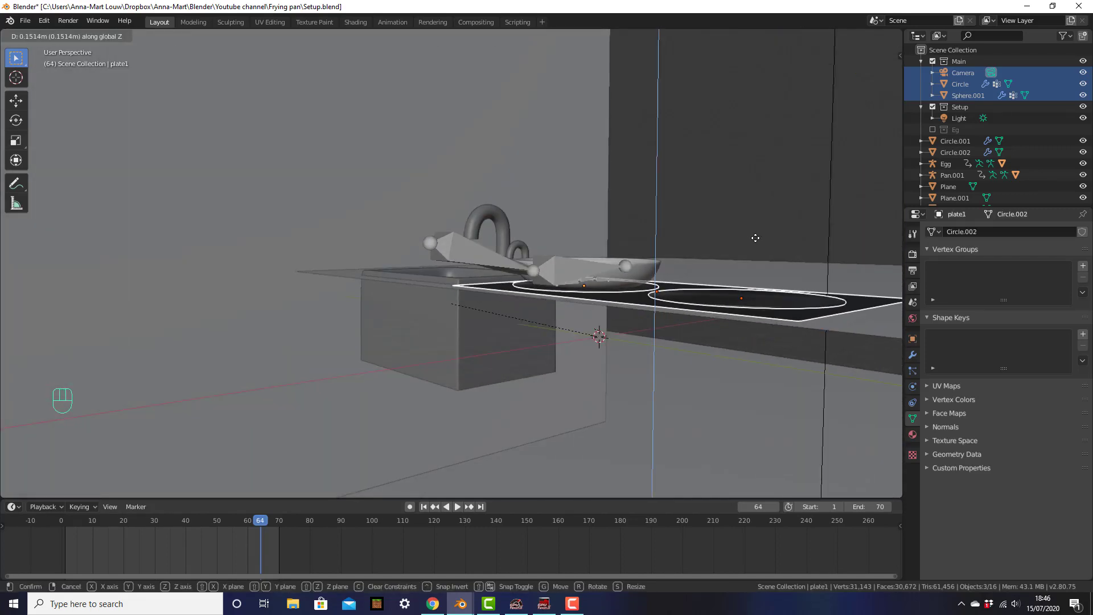
pyautogui.click(755, 238)
pyautogui.moveTo(755, 238); pyautogui.dragTo(687, 175, button='middle')
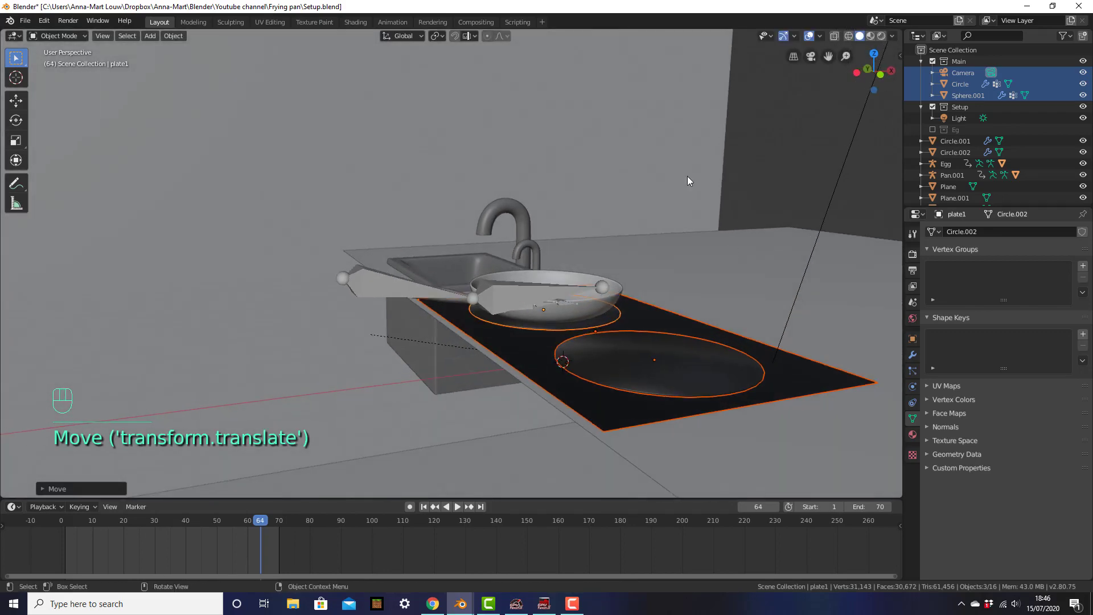
# Select the egg, the pan and both of their armatures and raise them about 0.08 m along Z.
pyautogui.click(858, 170)
pyautogui.moveTo(757, 229); pyautogui.dragTo(675, 296, button='middle')
pyautogui.scroll(3, 671, 294)
pyautogui.moveTo(547, 287); pyautogui.dragTo(442, 357, button='middle')
pyautogui.click(402, 315)
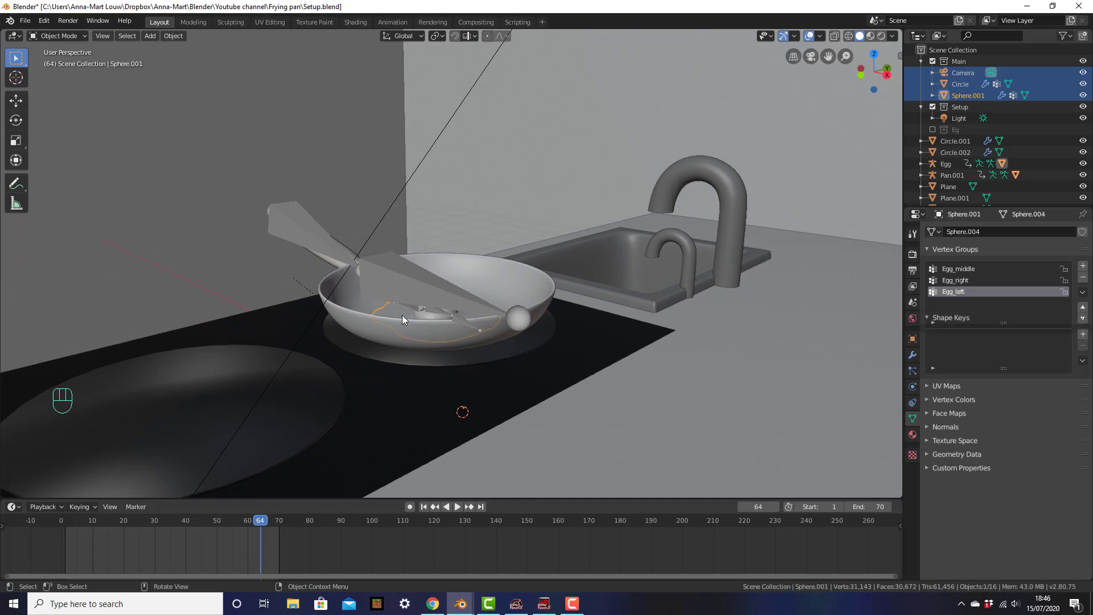
pyautogui.keyDown('shift'); pyautogui.click(436, 308); pyautogui.keyUp('shift')
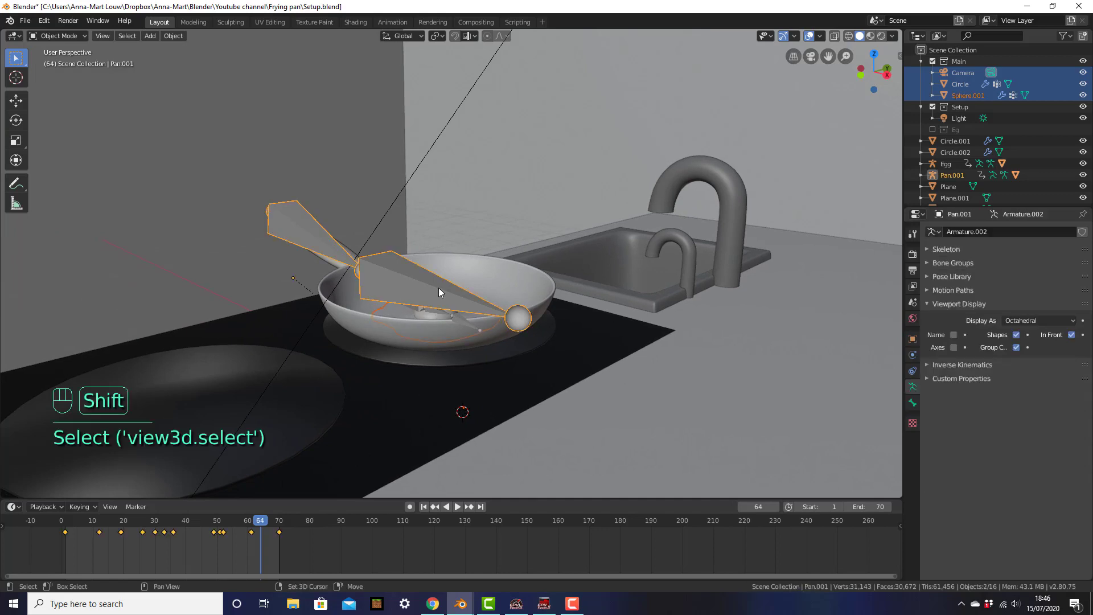
pyautogui.keyDown('shift'); pyautogui.click(439, 288); pyautogui.keyUp('shift')
pyautogui.keyDown('shift'); pyautogui.click(437, 306); pyautogui.keyUp('shift')
pyautogui.keyDown('shift'); pyautogui.click(481, 281); pyautogui.keyUp('shift')
pyautogui.press('g')
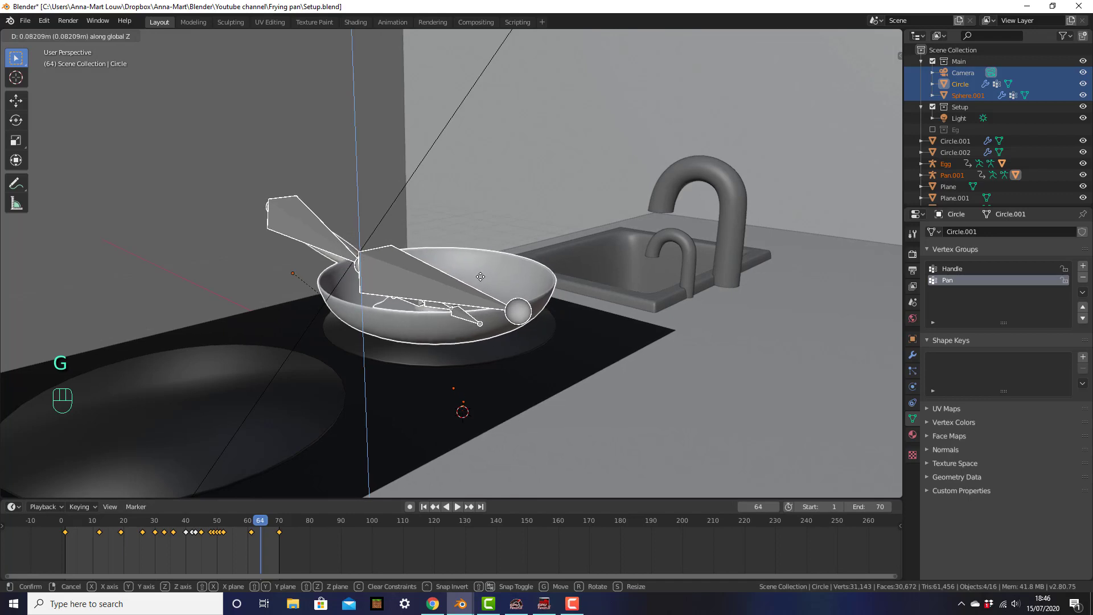
pyautogui.click(480, 277)
# In front view, nudge the pan, egg and armatures slightly along Z so the pan's base rests on the hotplate.
pyautogui.press('KP_1')
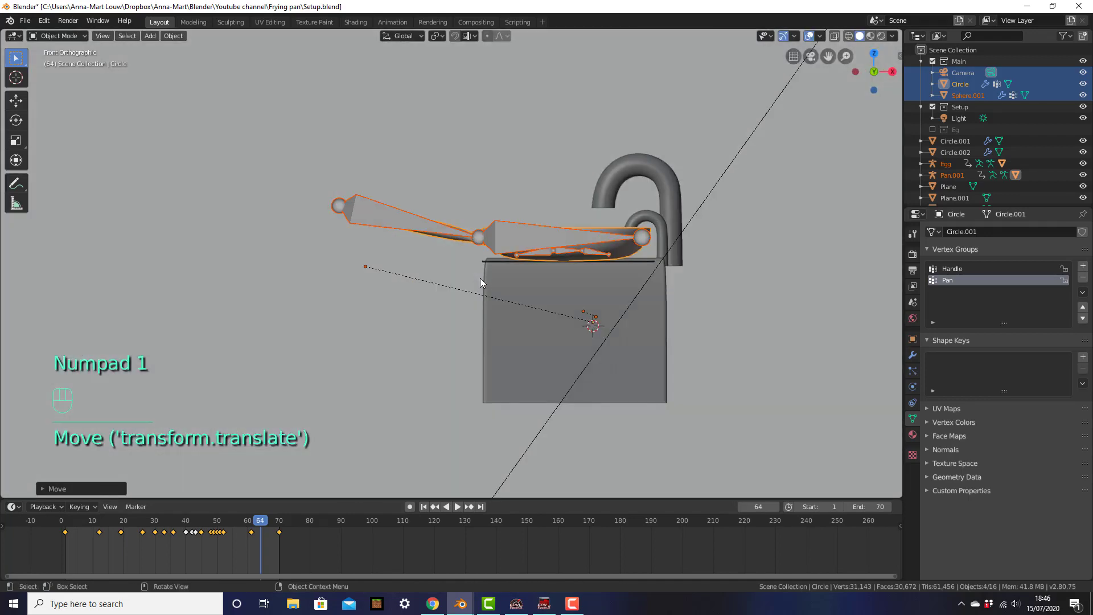
pyautogui.scroll(4, 630, 270)
pyautogui.keyDown('shift'); pyautogui.moveTo(631, 270); pyautogui.dragTo(543, 283, button='middle'); pyautogui.keyUp('shift')
pyautogui.press('g')
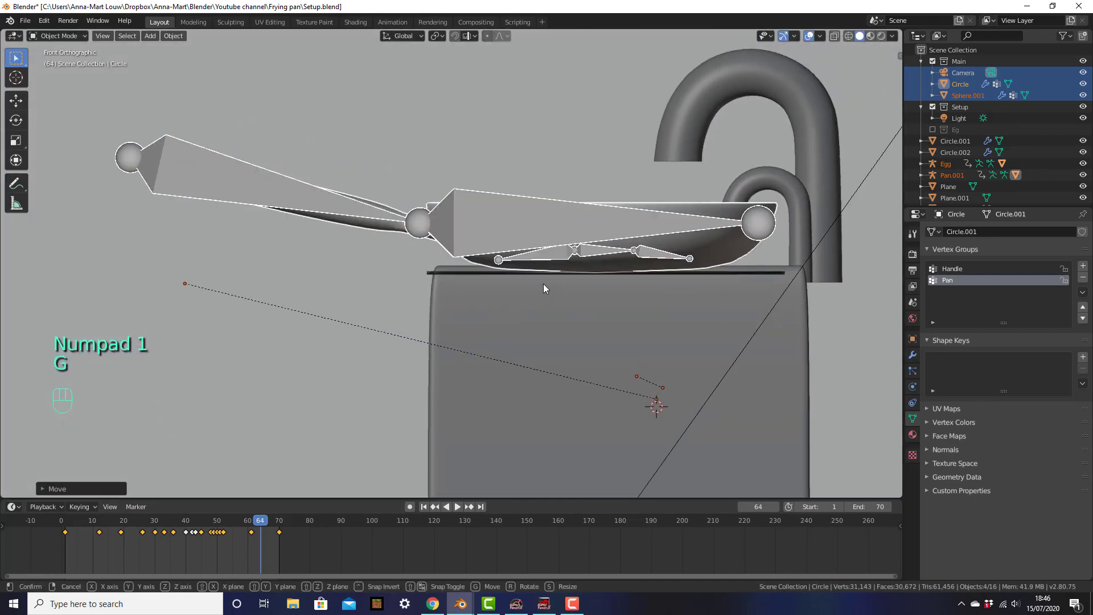
pyautogui.press('z')
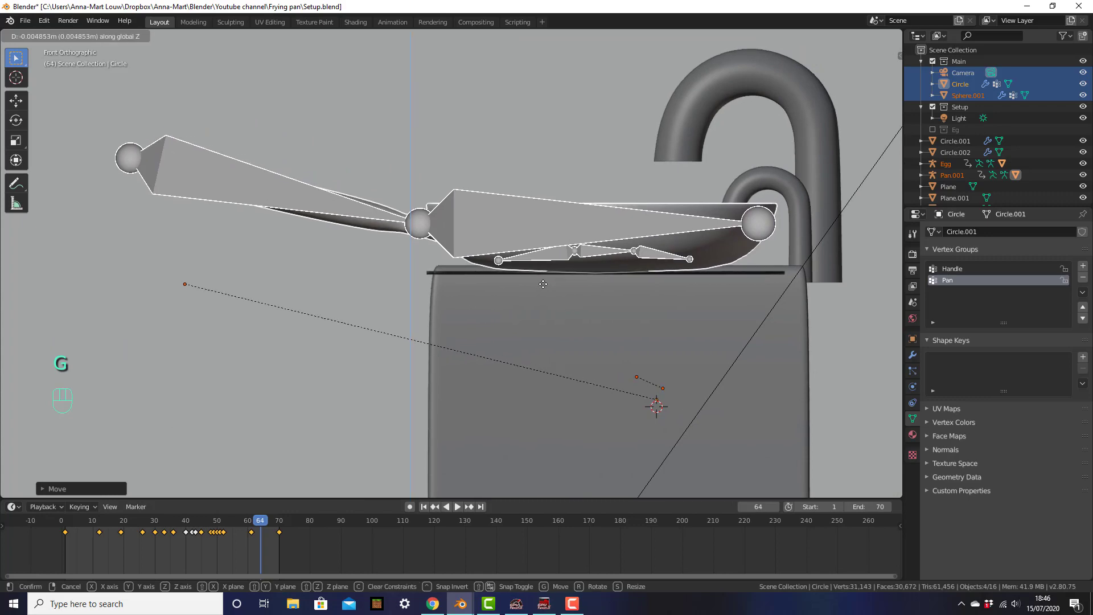
pyautogui.click(543, 281)
# Switch the viewport to Rendered shading with the stove, pan, sink and both walls in view.
pyautogui.moveTo(543, 281); pyautogui.dragTo(607, 302, button='middle')
pyautogui.scroll(-5, 573, 320)
pyautogui.scroll(-1, 507, 301)
pyautogui.click(523, 288)
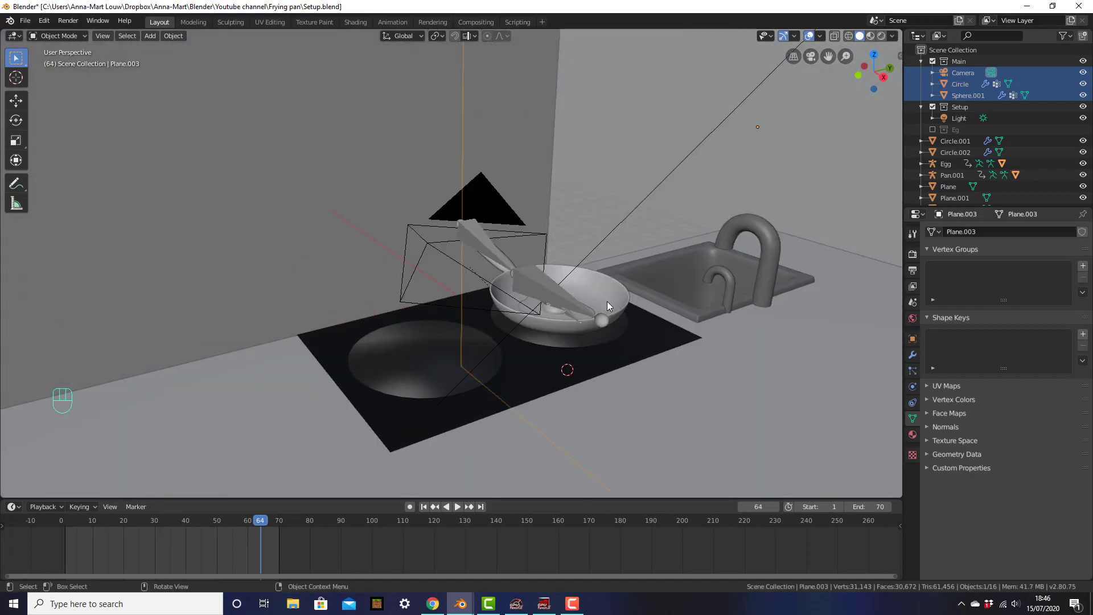
pyautogui.press('z')
pyautogui.click(595, 232)
pyautogui.moveTo(751, 287); pyautogui.dragTo(632, 297, button='middle')
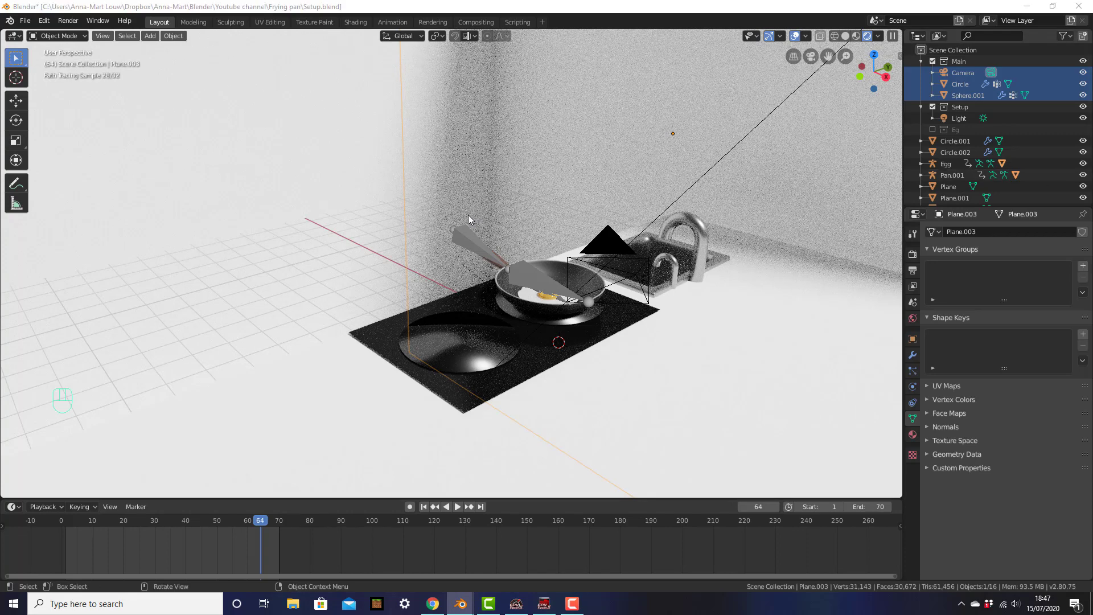
# Give the wall running alongside the stove a new material named Wall with a light grey base color of value 0.840.
pyautogui.click(210, 134)
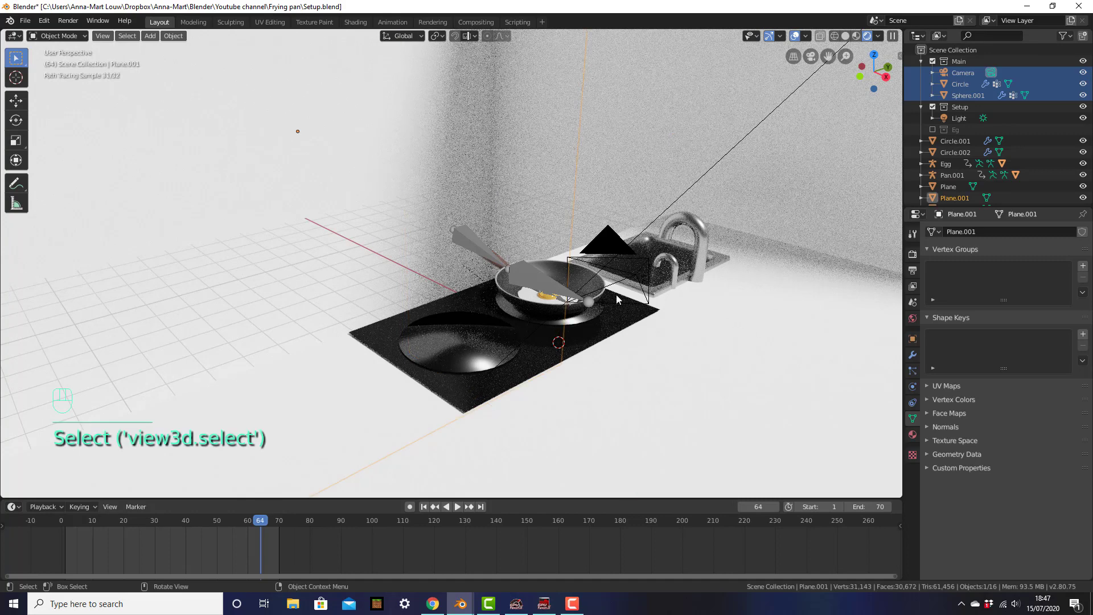
pyautogui.click(913, 435)
pyautogui.click(989, 268)
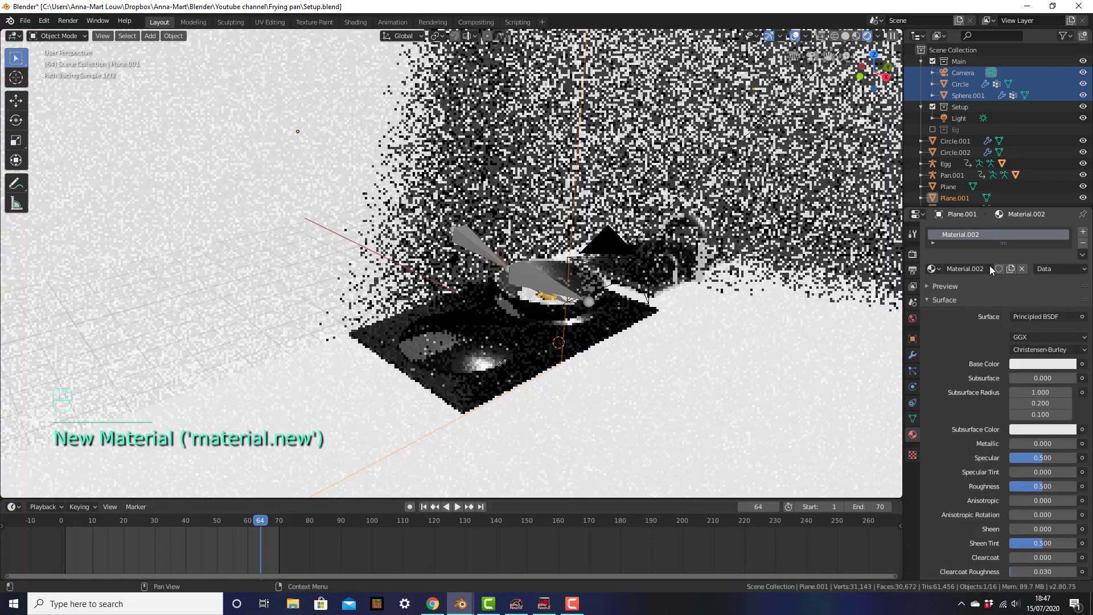
pyautogui.click(974, 267)
pyautogui.write('W')
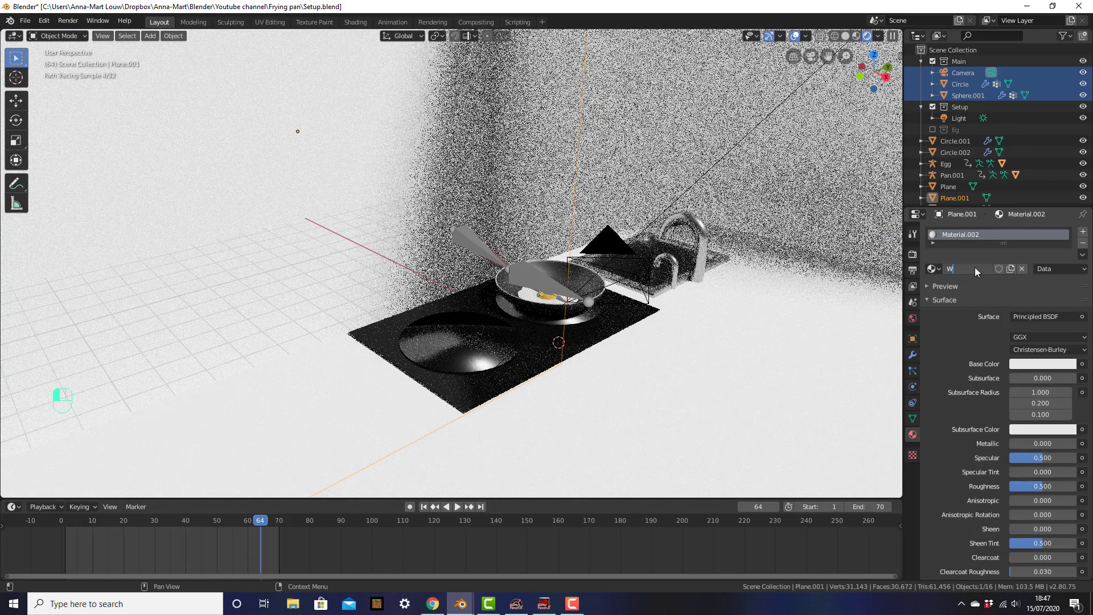
pyautogui.write('all')
pyautogui.press('Return')
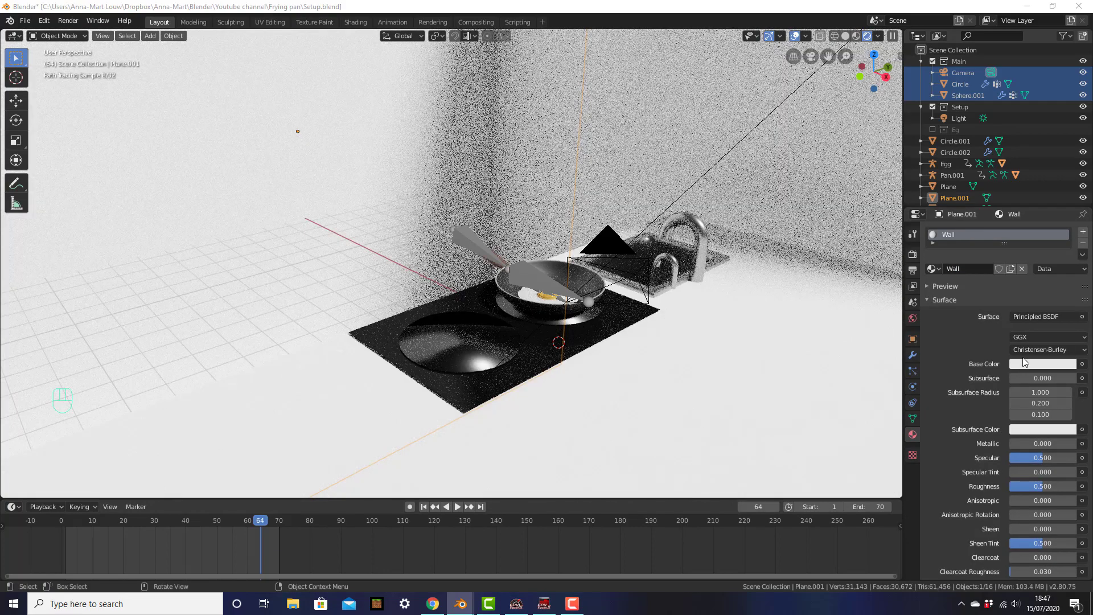
pyautogui.click(1023, 365)
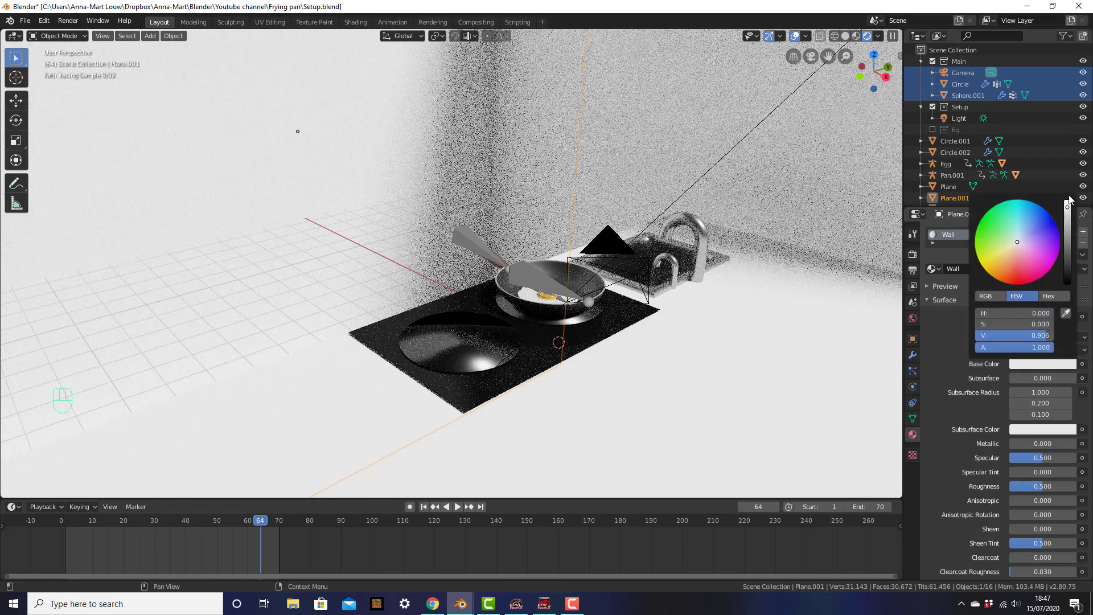
pyautogui.moveTo(1068, 210); pyautogui.dragTo(1067, 215)
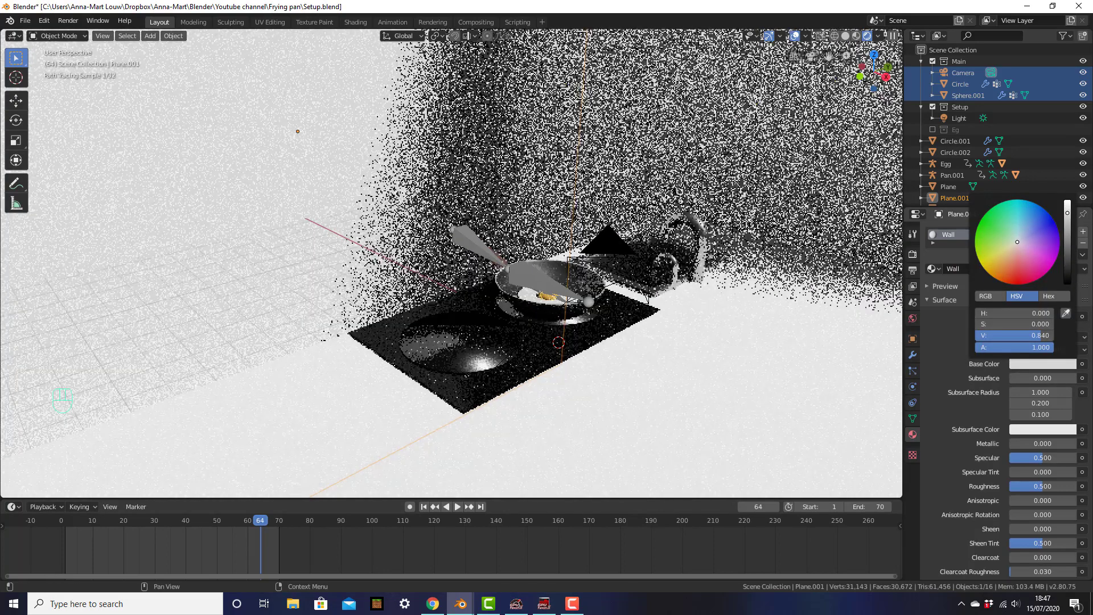
# Assign the existing Wall material to the wall behind the sink.
pyautogui.click(813, 135)
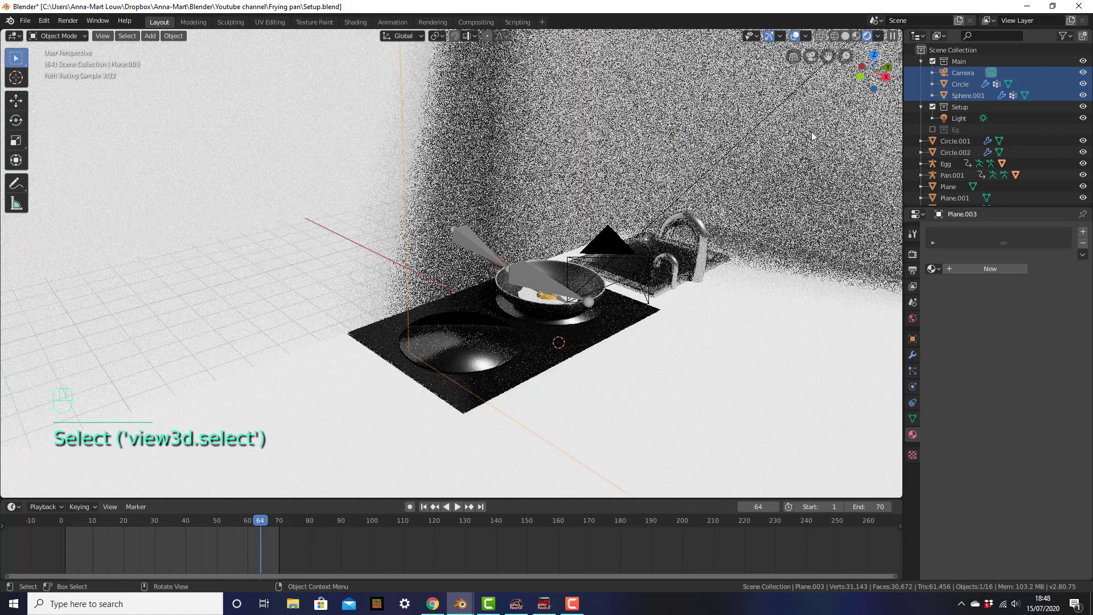
pyautogui.click(932, 269)
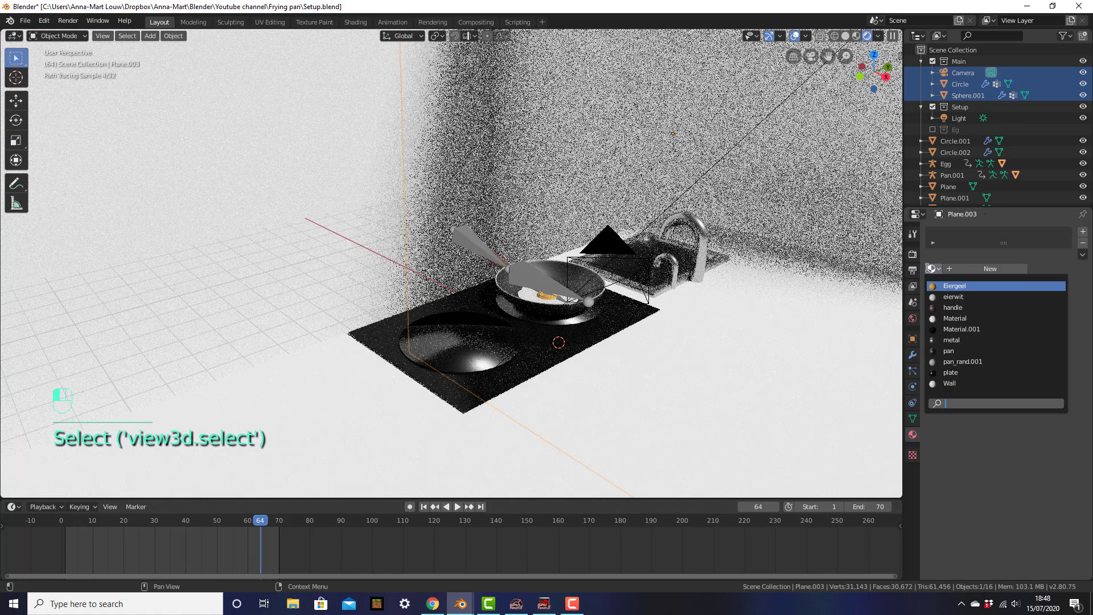
pyautogui.click(987, 383)
# Enlarge the 3D viewport by shrinking the timeline, and split it vertically with a UV Editor in the second area.
pyautogui.scroll(-1, 657, 297)
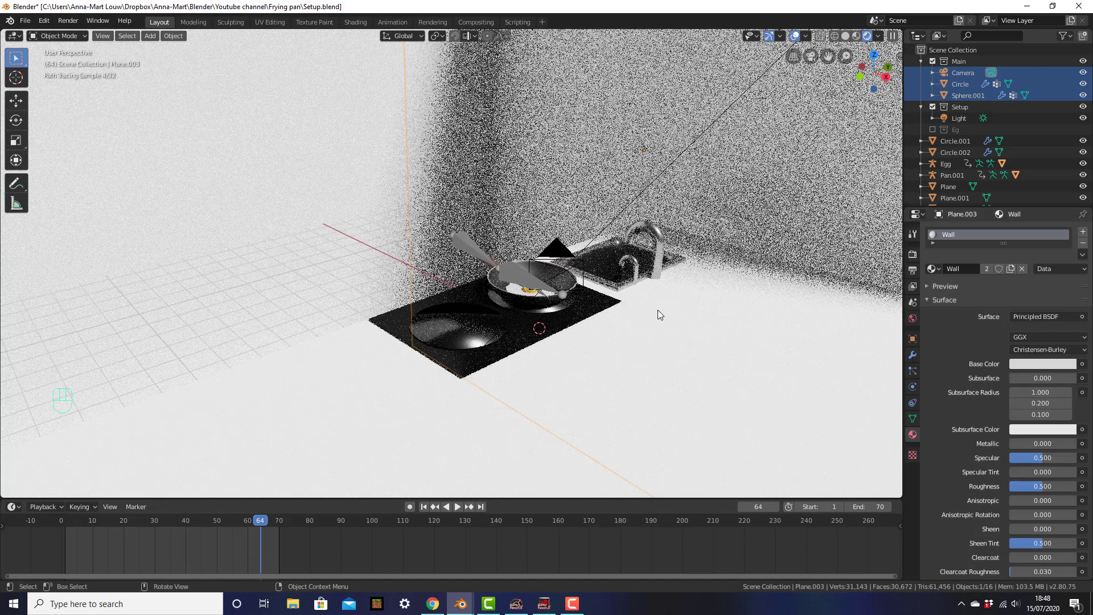
pyautogui.click(641, 496)
pyautogui.moveTo(640, 498); pyautogui.dragTo(641, 536)
pyautogui.scroll(2, 469, 331)
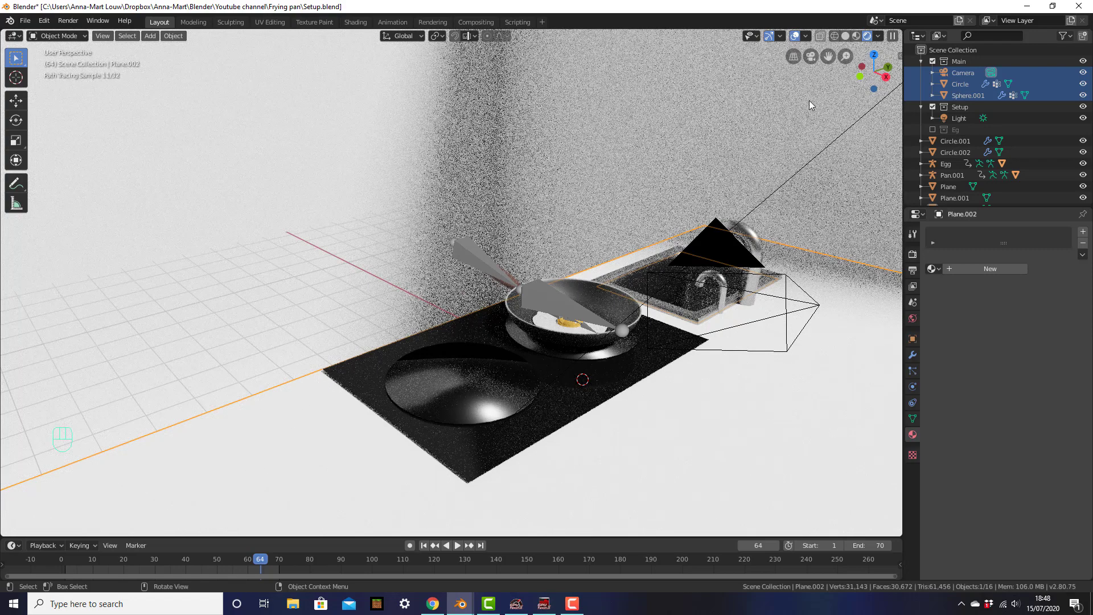
pyautogui.moveTo(901, 32); pyautogui.dragTo(506, 57)
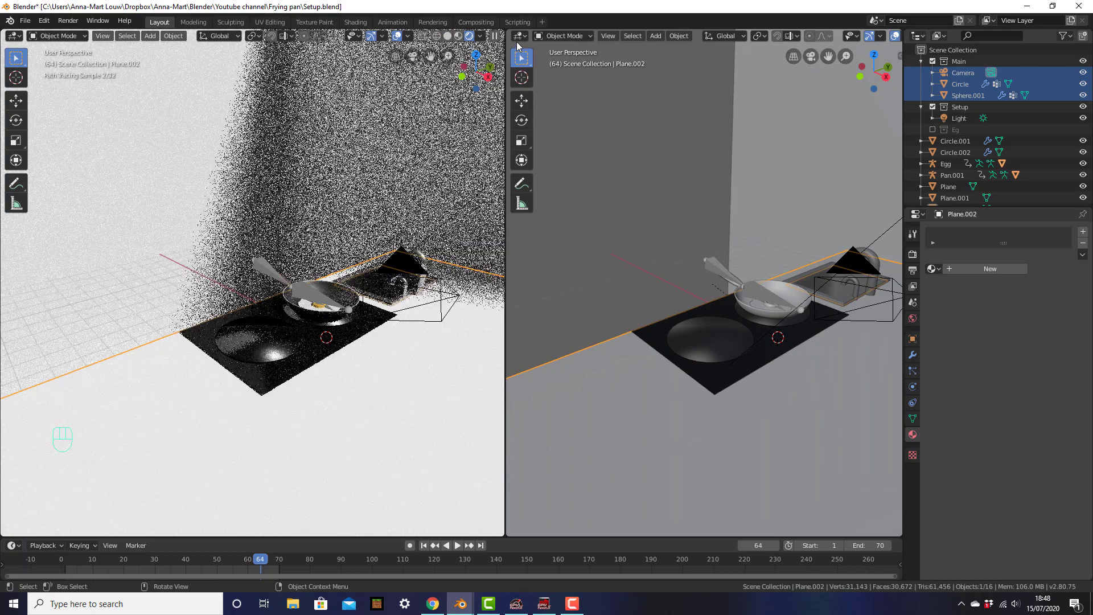
pyautogui.click(520, 36)
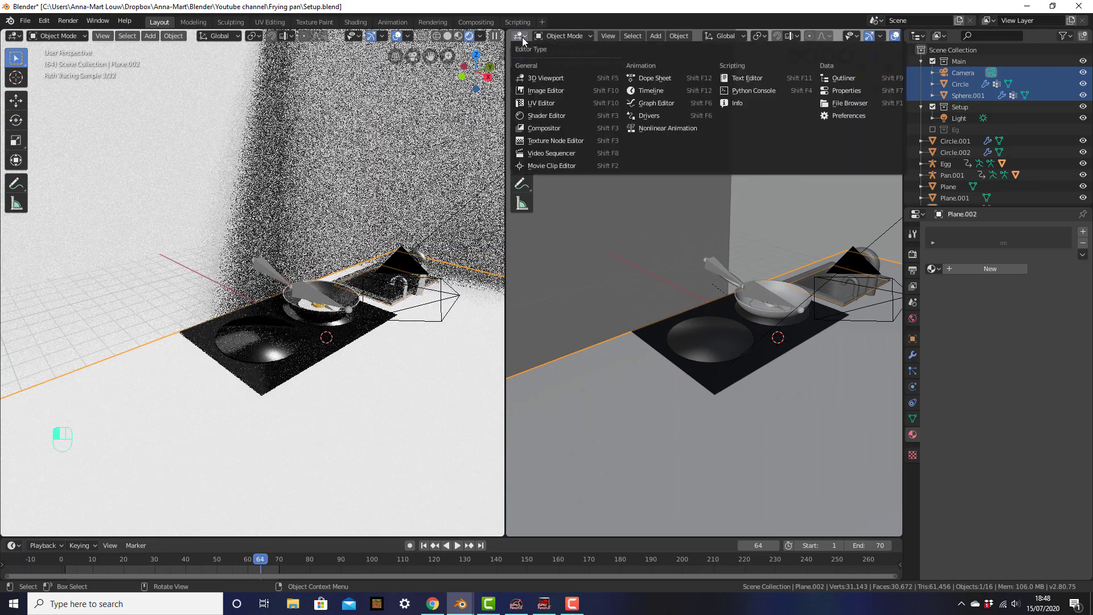
pyautogui.click(597, 103)
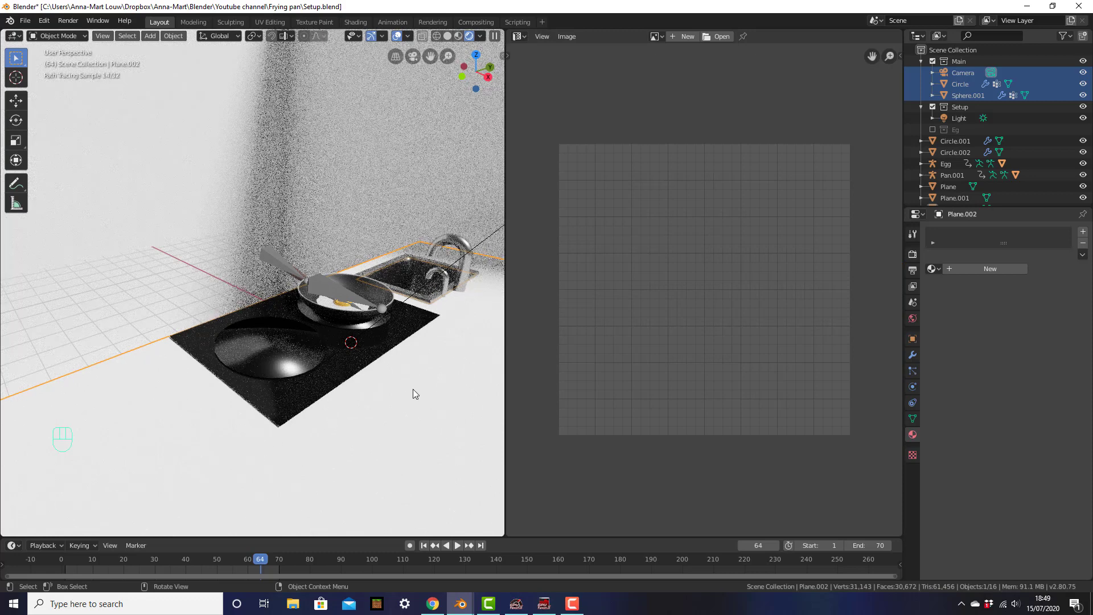
# Enter Edit Mode on the countertop, select all of its faces and UV-unwrap them with Unwrap.
pyautogui.press('Tab')
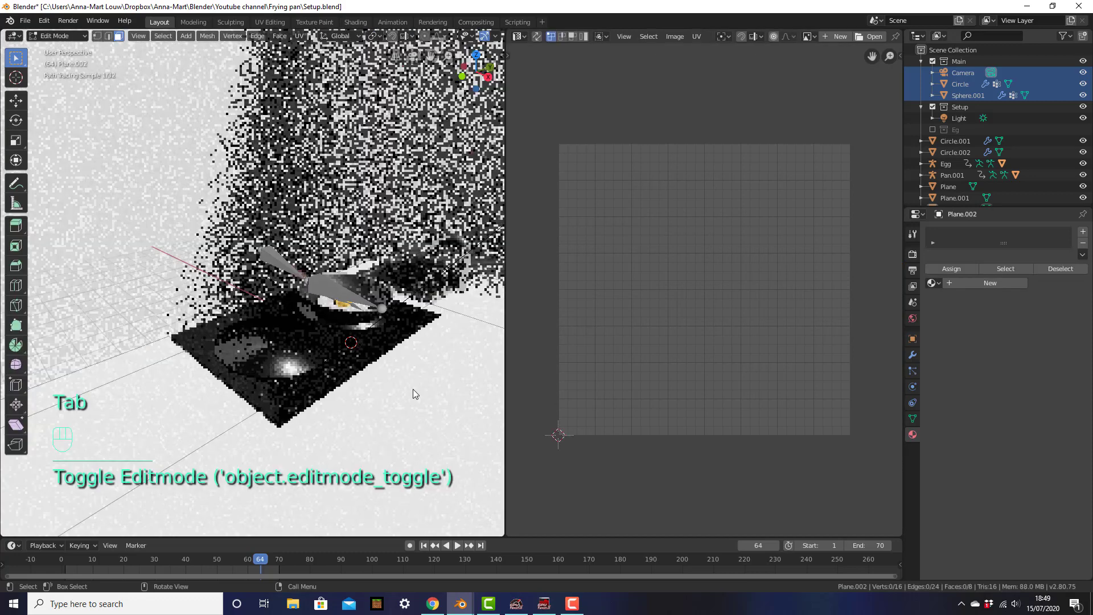
pyautogui.press('a')
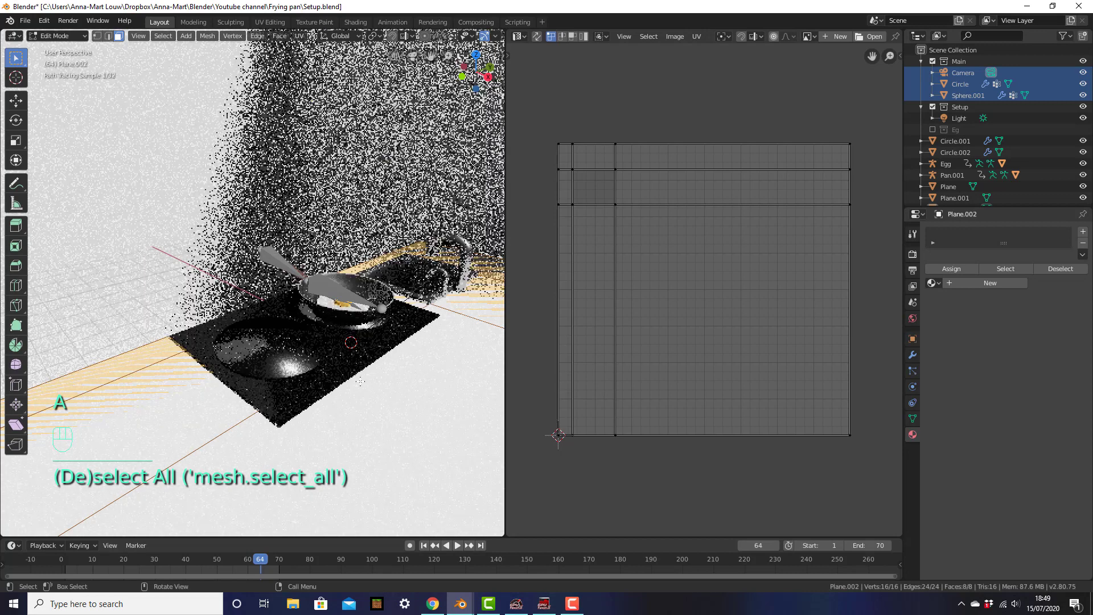
pyautogui.rightClick(367, 379)
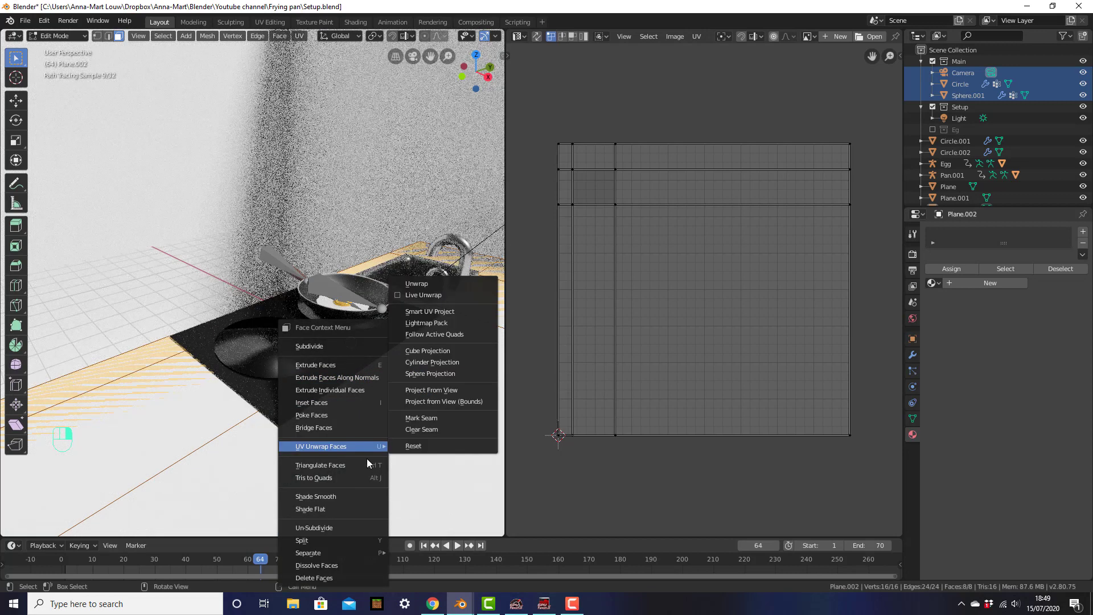
pyautogui.moveTo(337, 446)
pyautogui.click(442, 283)
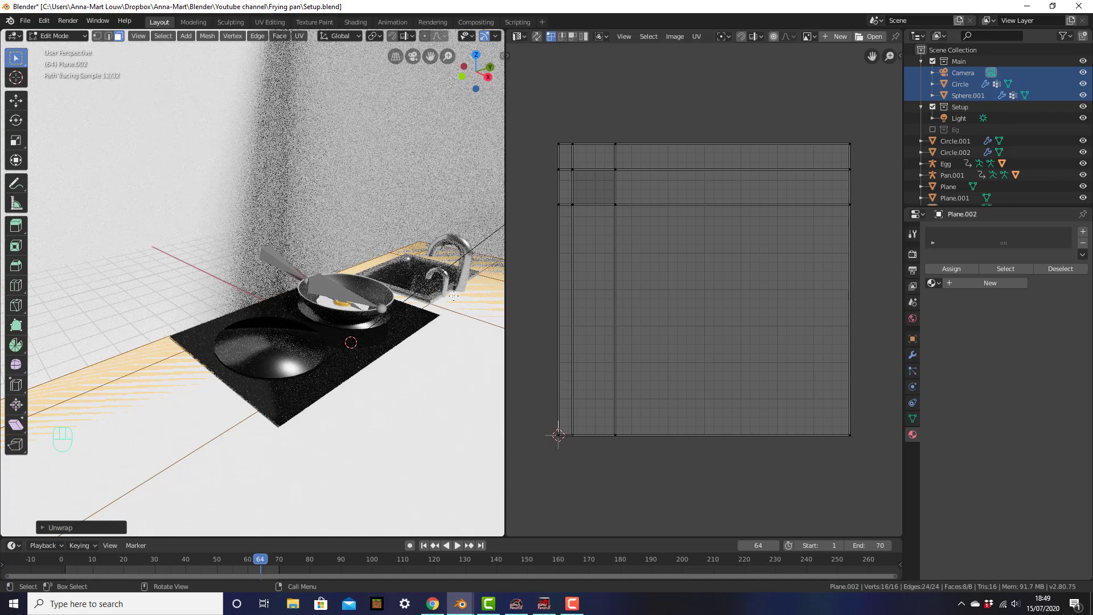
# Box-select the countertop's entire UV layout in the UV Editor.
pyautogui.scroll(-3, 453, 295)
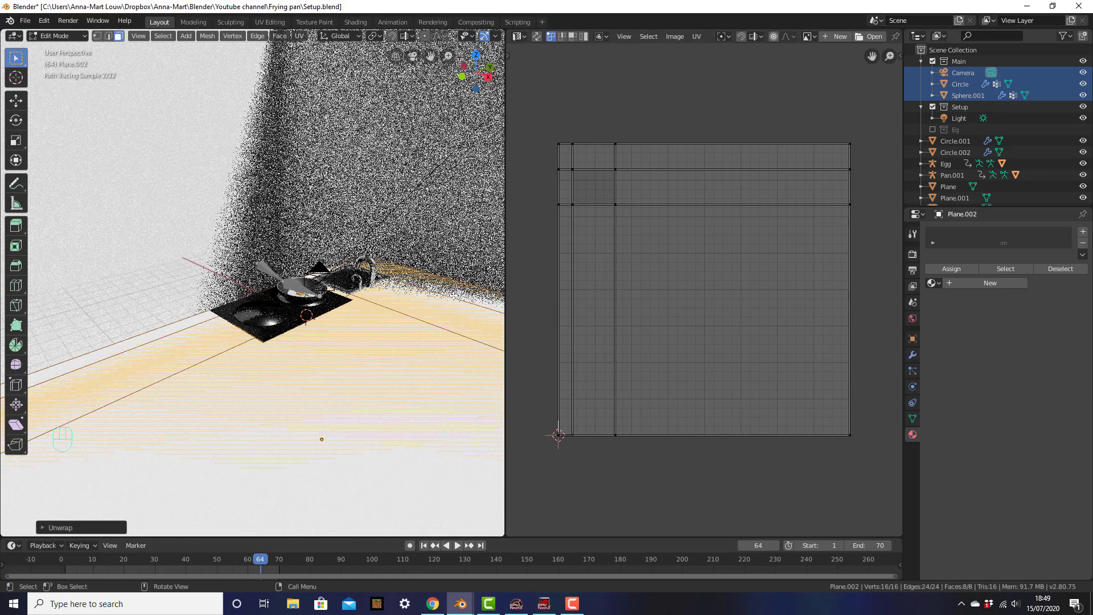
pyautogui.scroll(-6, 453, 295)
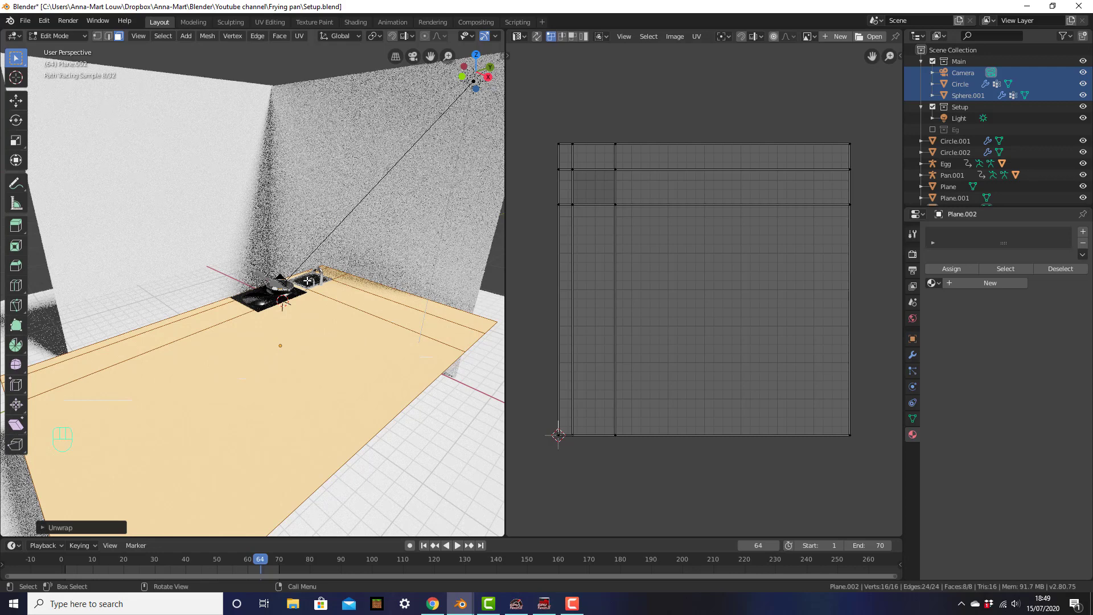
pyautogui.scroll(2, 307, 281)
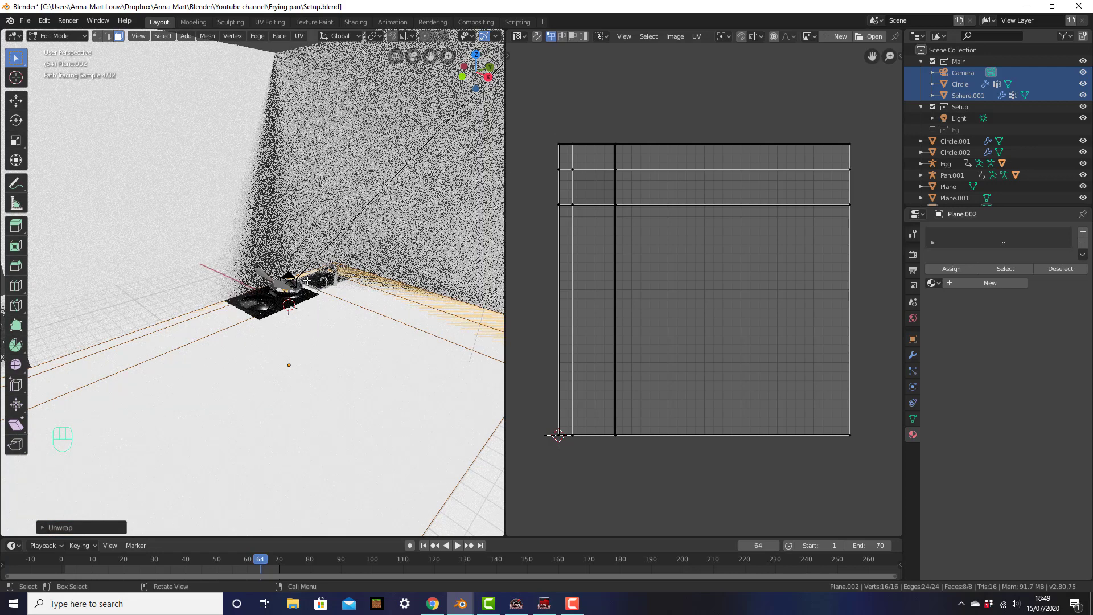
pyautogui.click(572, 168)
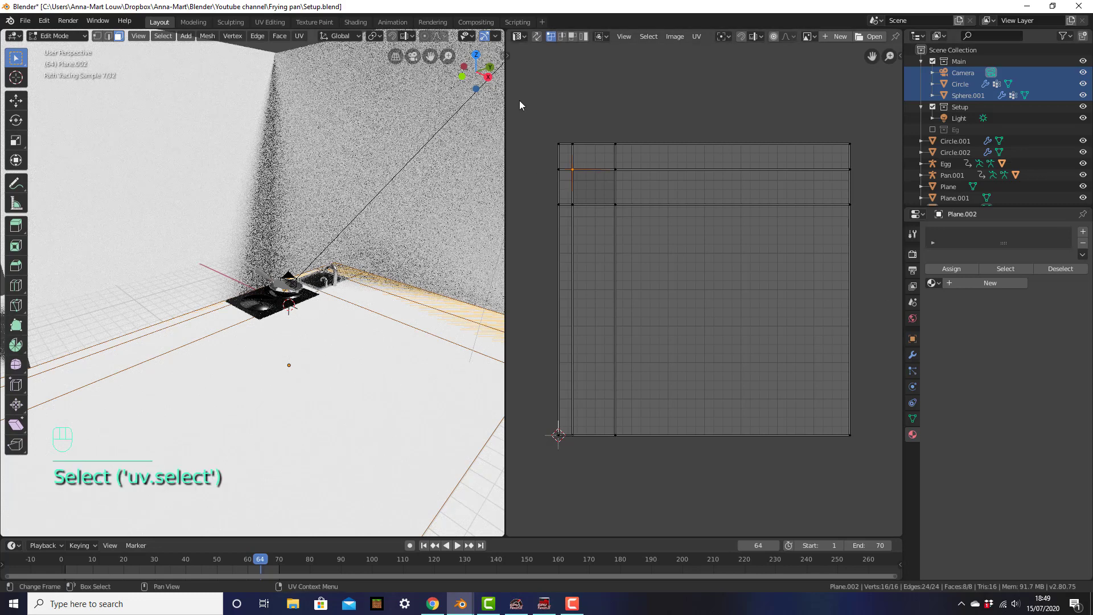
pyautogui.moveTo(535, 106); pyautogui.dragTo(879, 476)
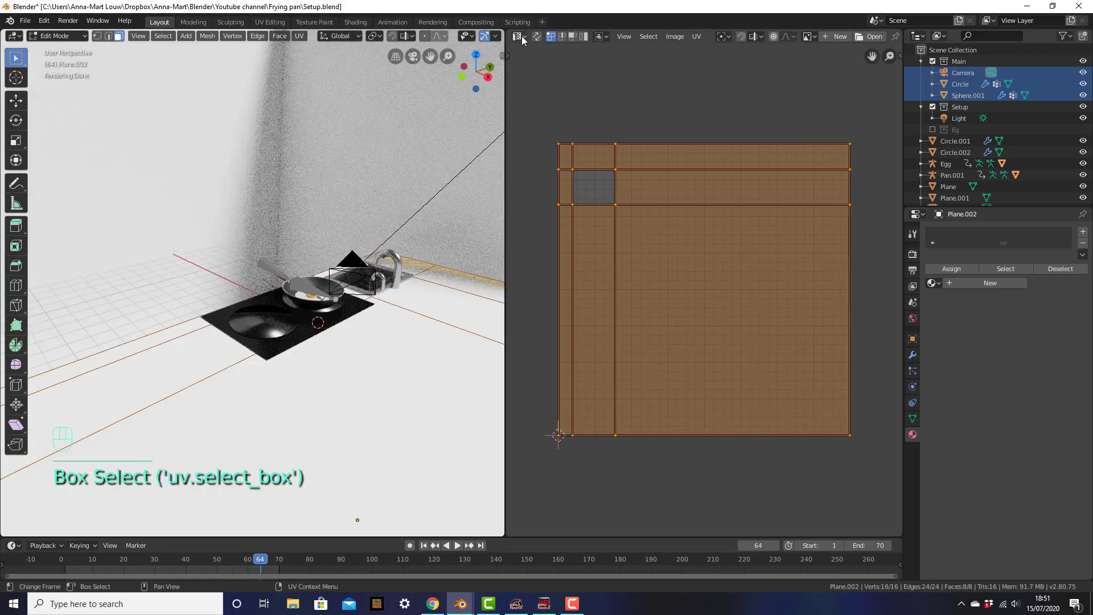
# Change the UV Editor area to a Shader Editor for the countertop's material.
pyautogui.click(520, 37)
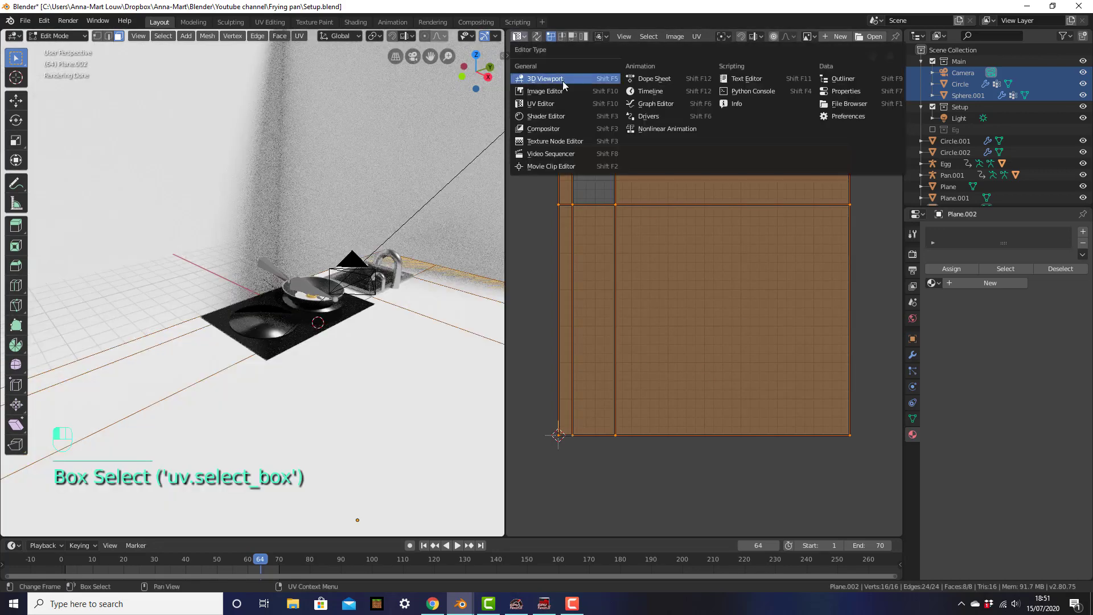
pyautogui.click(567, 117)
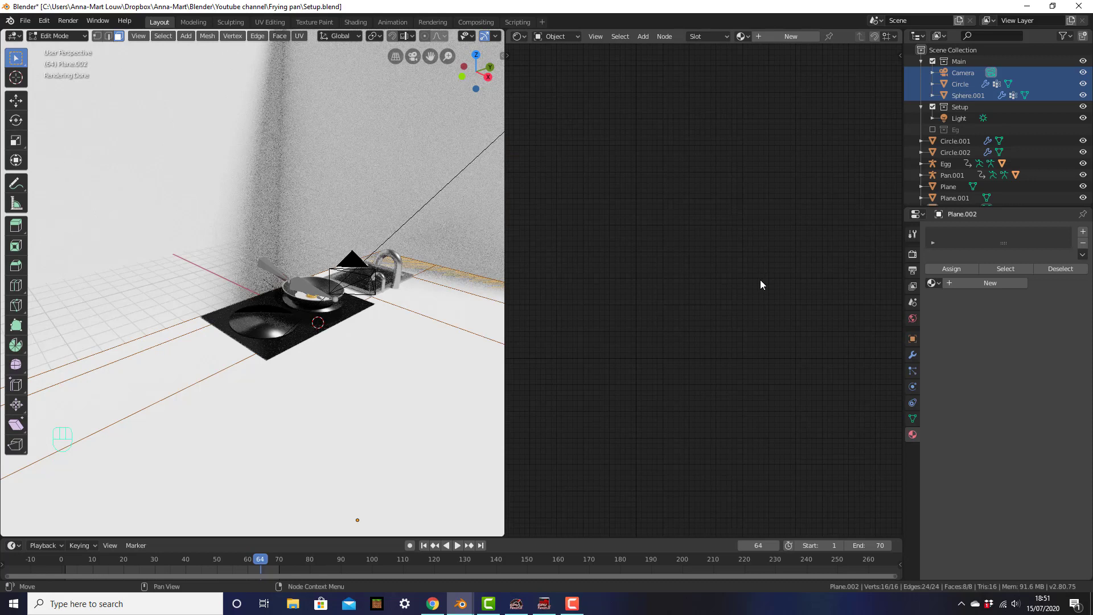
pyautogui.press('n')
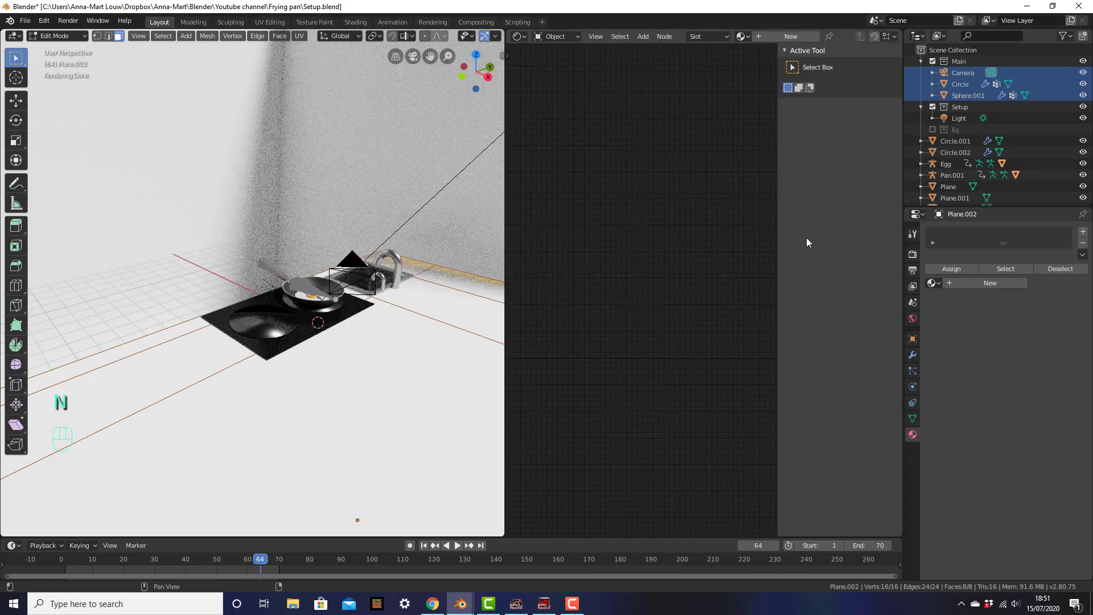
pyautogui.press('n')
pyautogui.scroll(1, 613, 325)
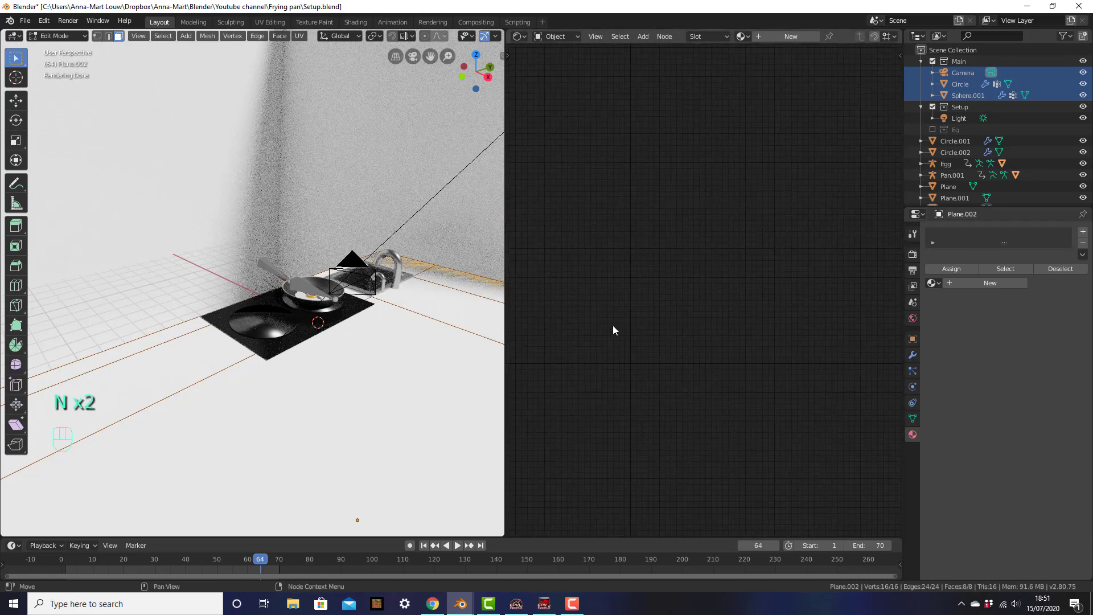
pyautogui.scroll(1, 328, 414)
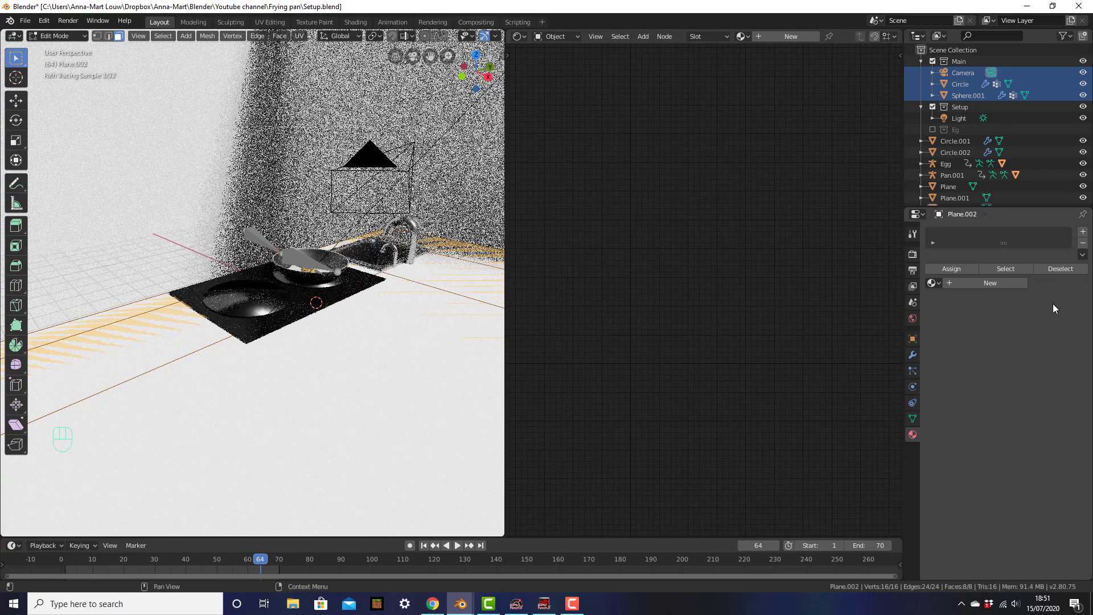
# Create a new material for the countertop and name it Table.
pyautogui.click(977, 283)
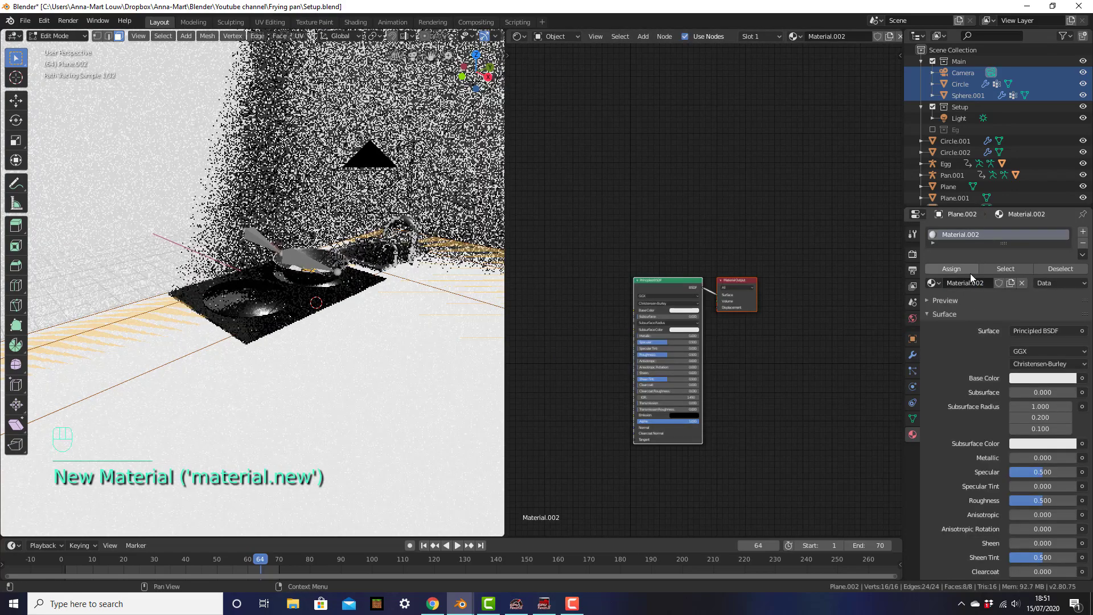
pyautogui.click(969, 284)
pyautogui.write('Table')
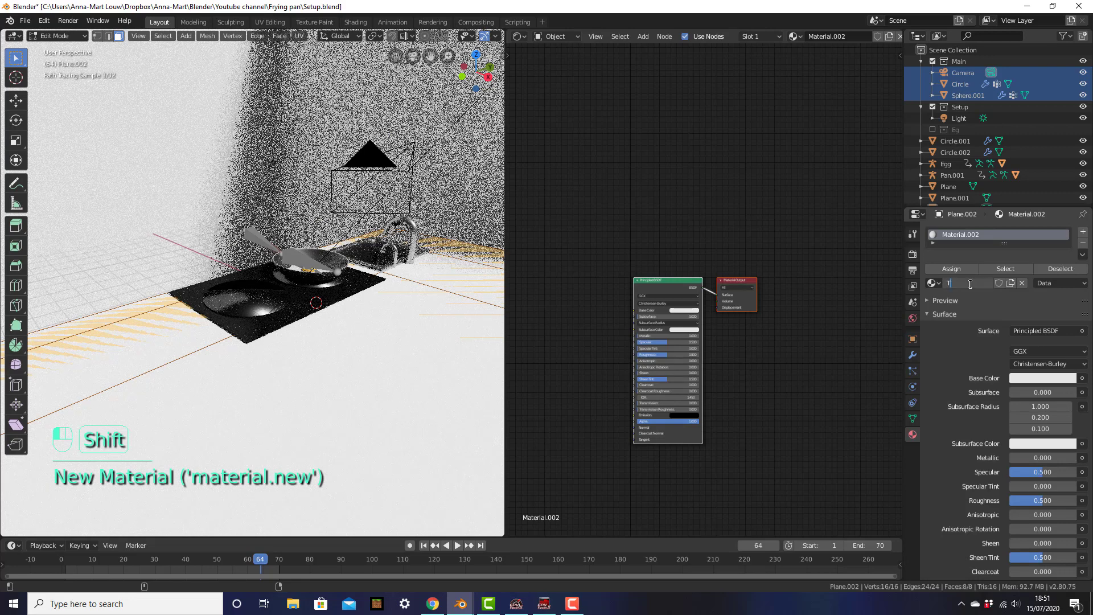
pyautogui.press('Return')
pyautogui.click(743, 362)
pyautogui.scroll(8, 733, 359)
pyautogui.moveTo(755, 329); pyautogui.dragTo(823, 230, button='middle')
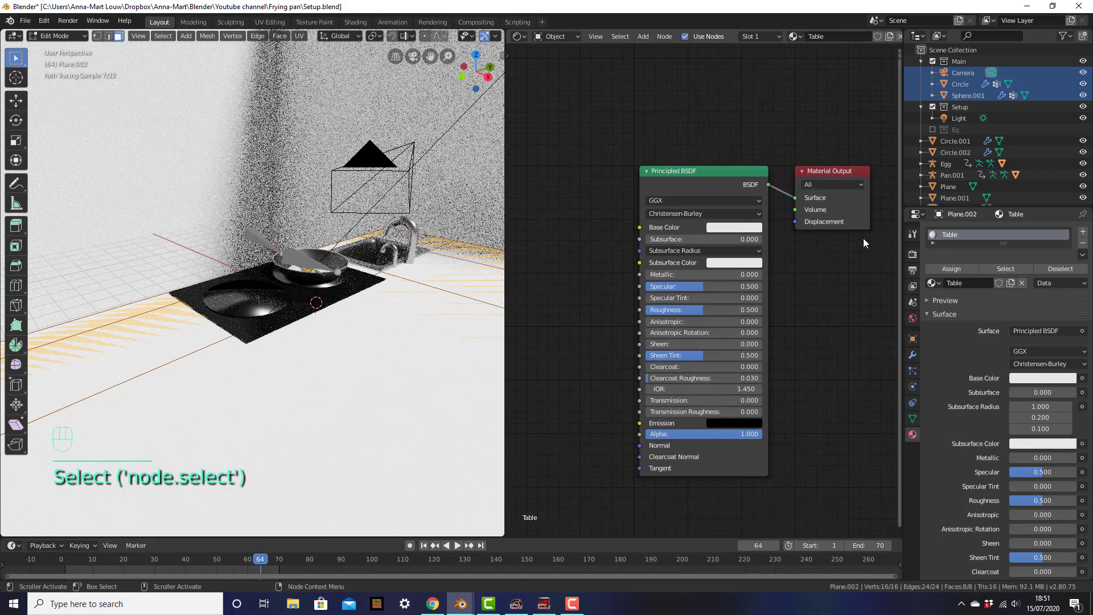
pyautogui.scroll(-4, 696, 266)
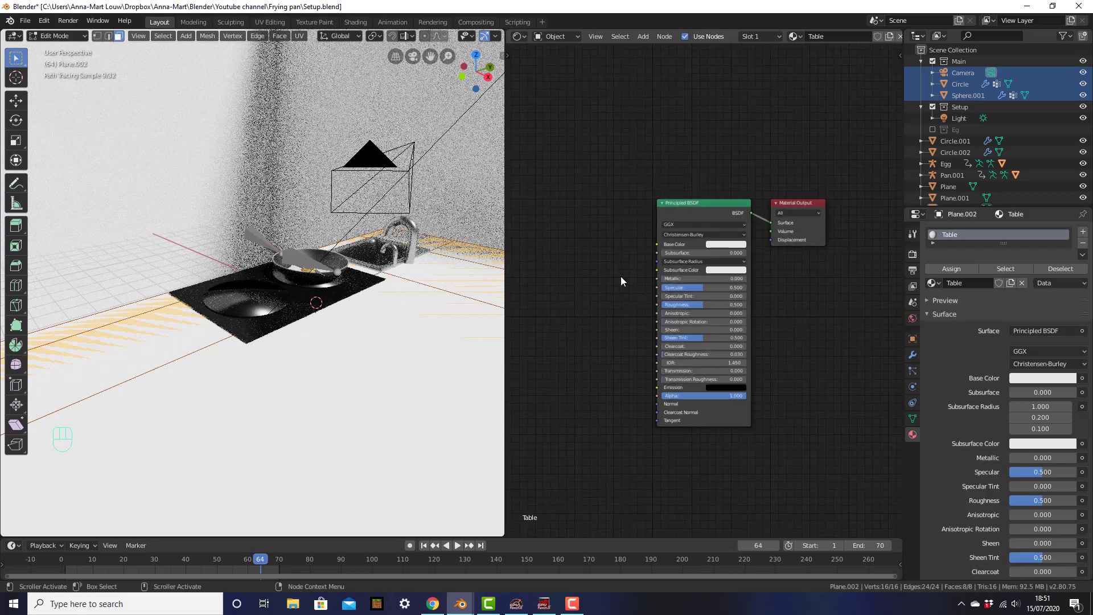
pyautogui.moveTo(620, 277); pyautogui.dragTo(687, 284, button='middle')
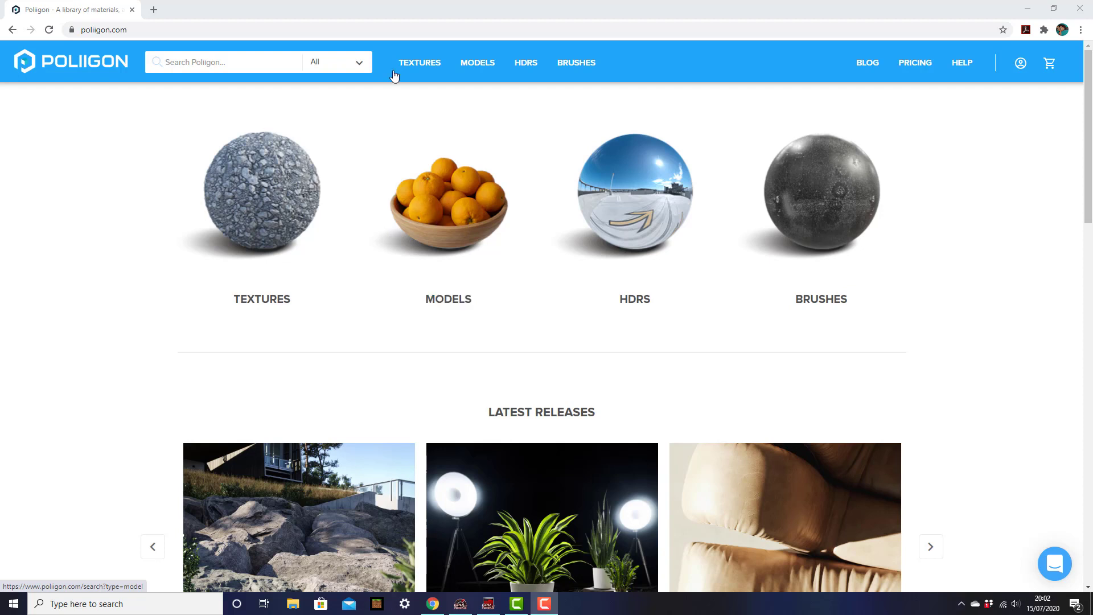
# Switch to the Poliigon website in the browser and filter its textures to the free ones.
pyautogui.click(360, 63)
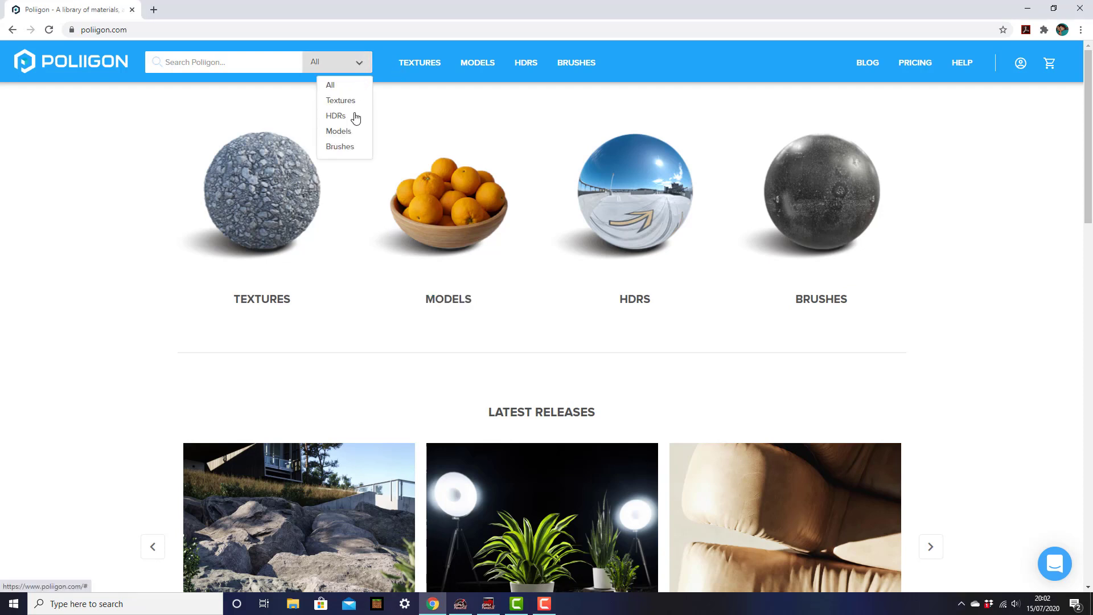
pyautogui.click(409, 61)
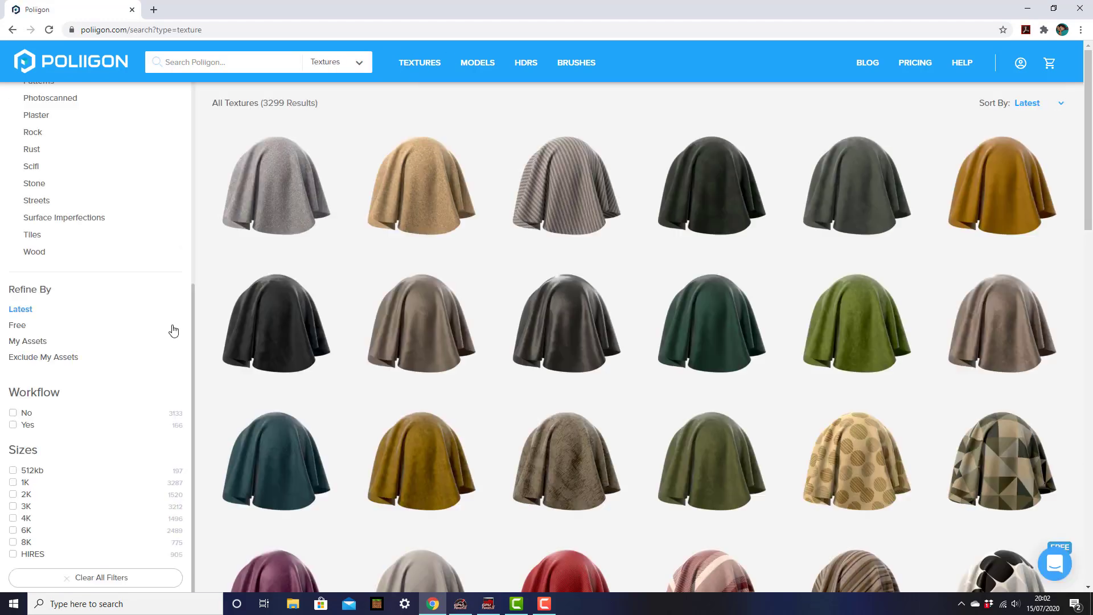
pyautogui.click(25, 327)
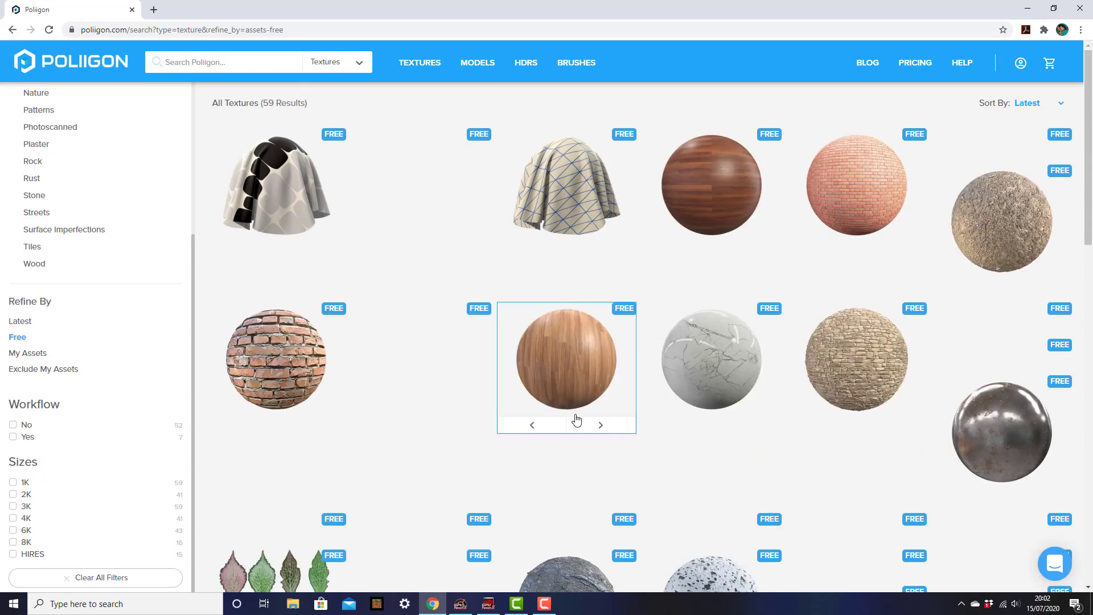
# Browse the free textures and view the download options of Wood Flooring 061.
pyautogui.scroll(-18, 782, 319)
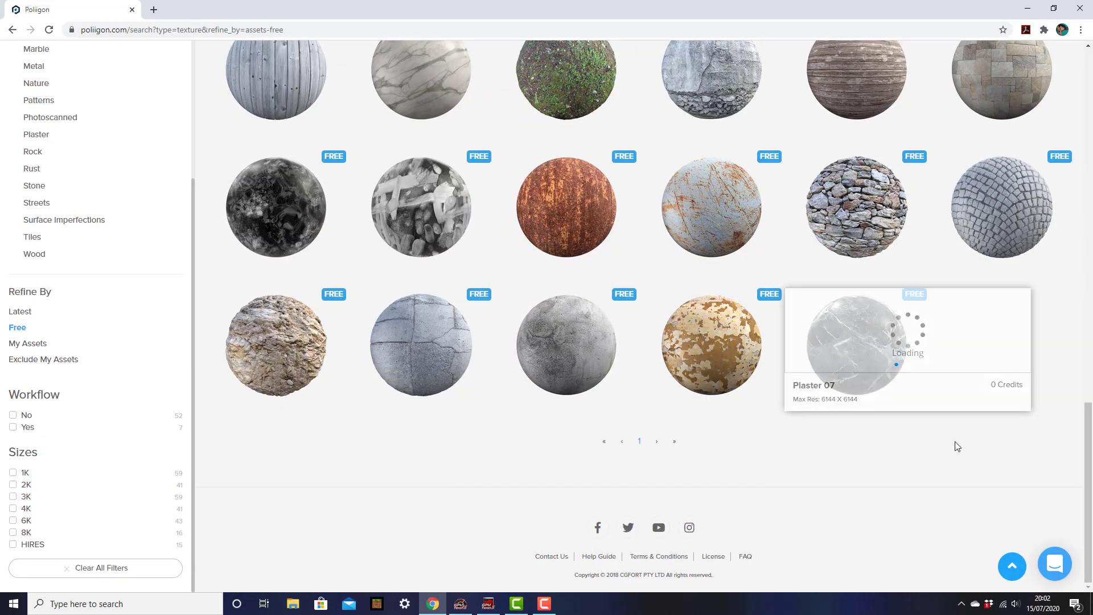
pyautogui.scroll(6, 934, 463)
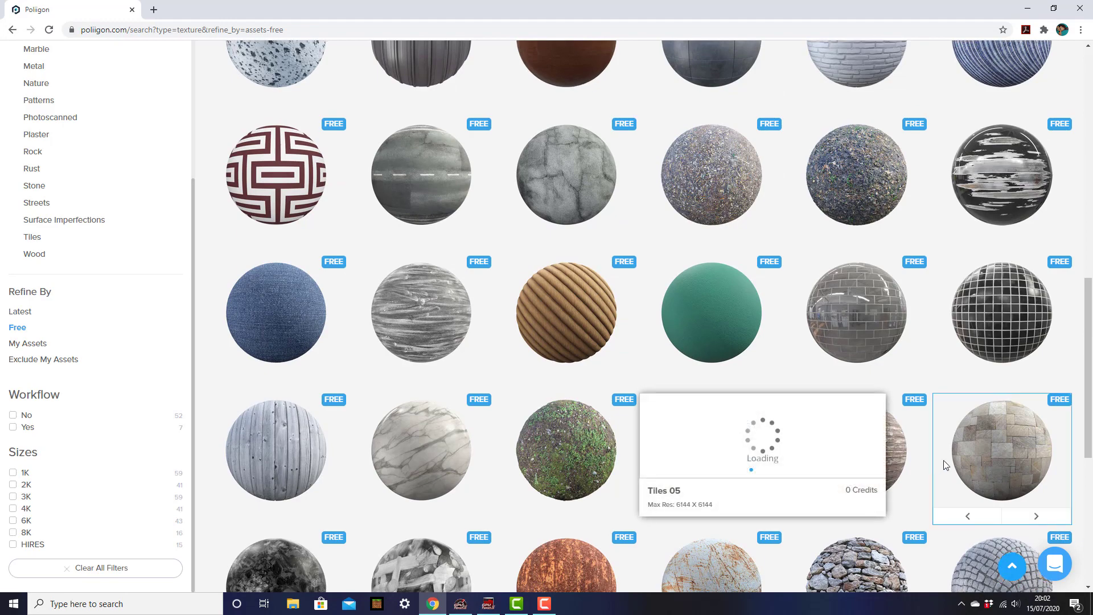
pyautogui.scroll(6, 939, 466)
pyautogui.scroll(3, 942, 463)
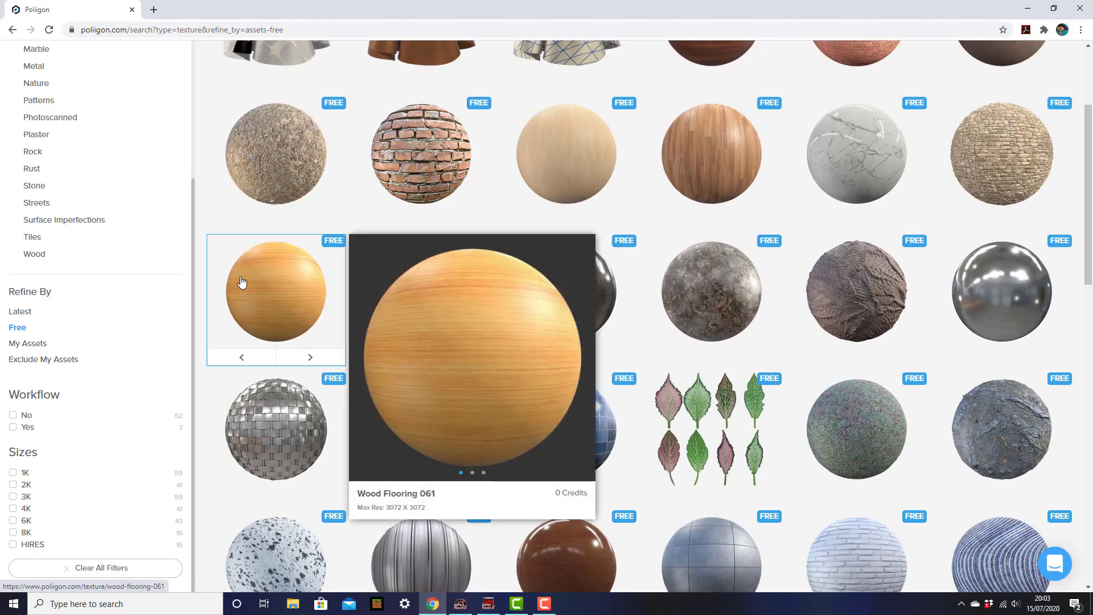
pyautogui.click(242, 281)
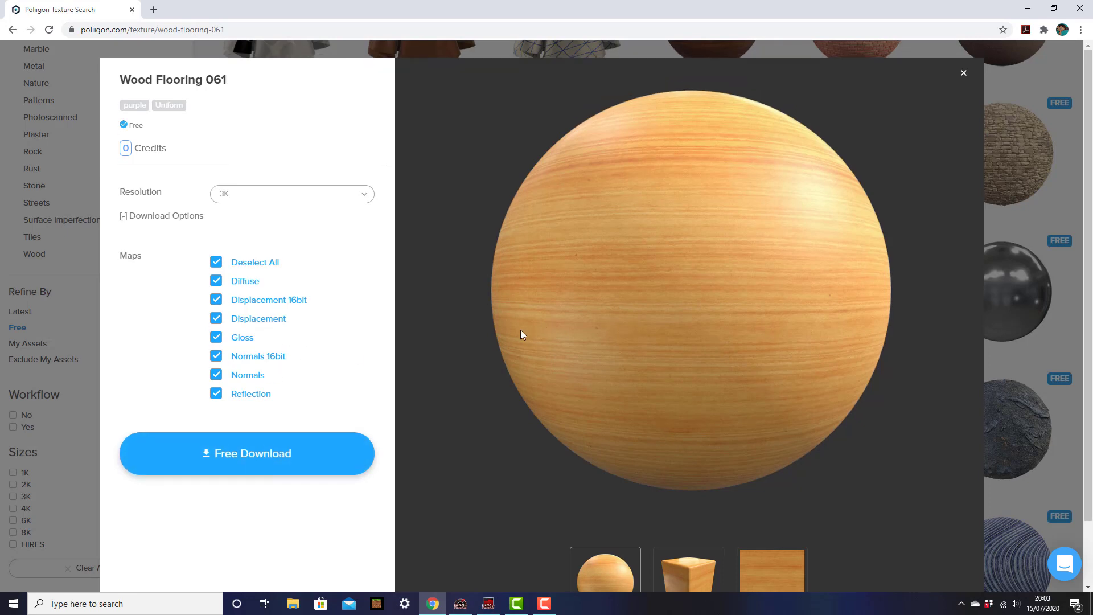
pyautogui.click(964, 74)
# View the map and download options of the Stone Marble Calacatta 004 texture.
pyautogui.scroll(3, 861, 298)
pyautogui.moveTo(899, 322)
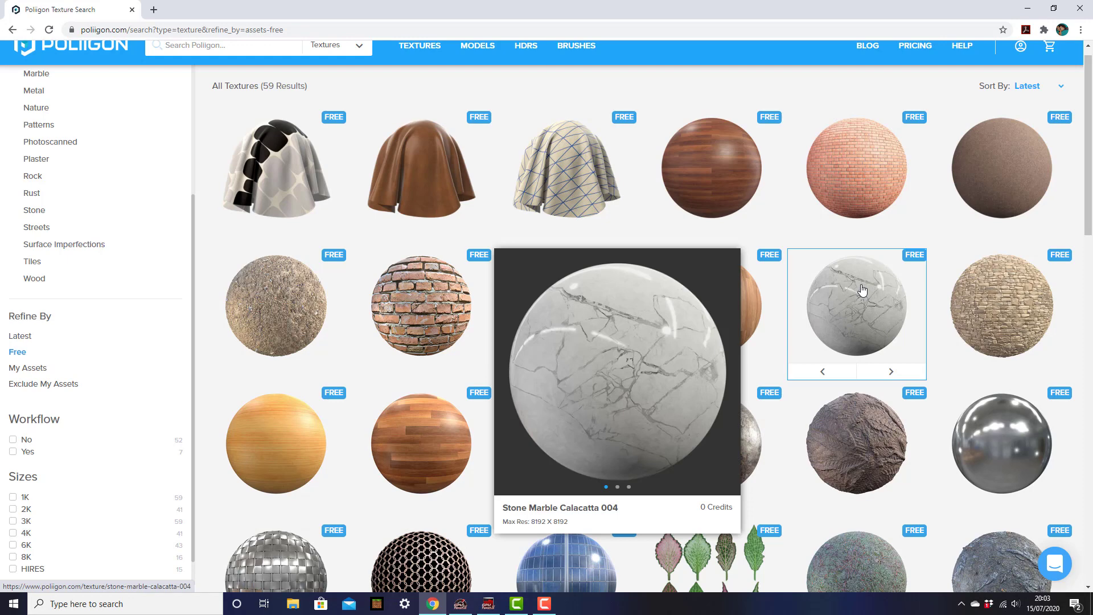
pyautogui.click(862, 290)
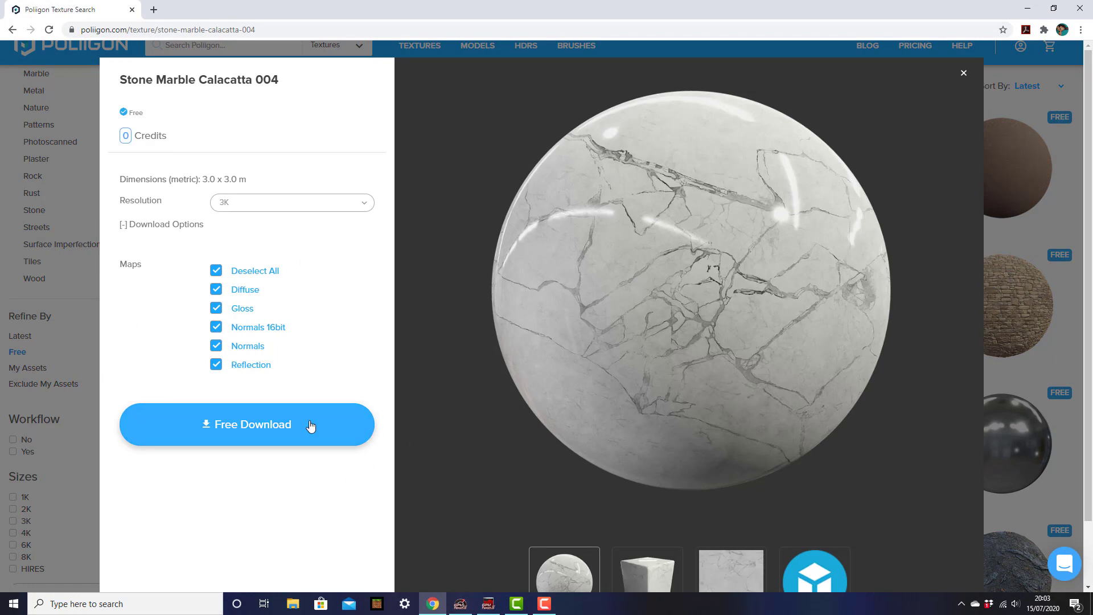
pyautogui.scroll(-1, 595, 399)
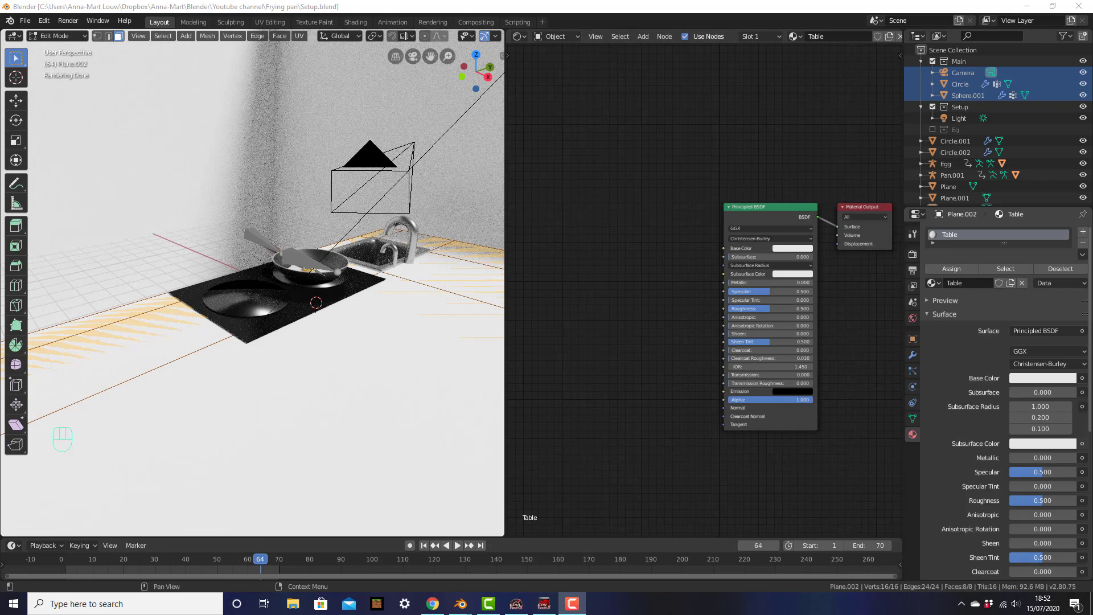
# Switch to File Explorer with the Marble062 3K texture folder, shrinking and moving its window clear of the Shader Editor.
pyautogui.scroll(2, 624, 328)
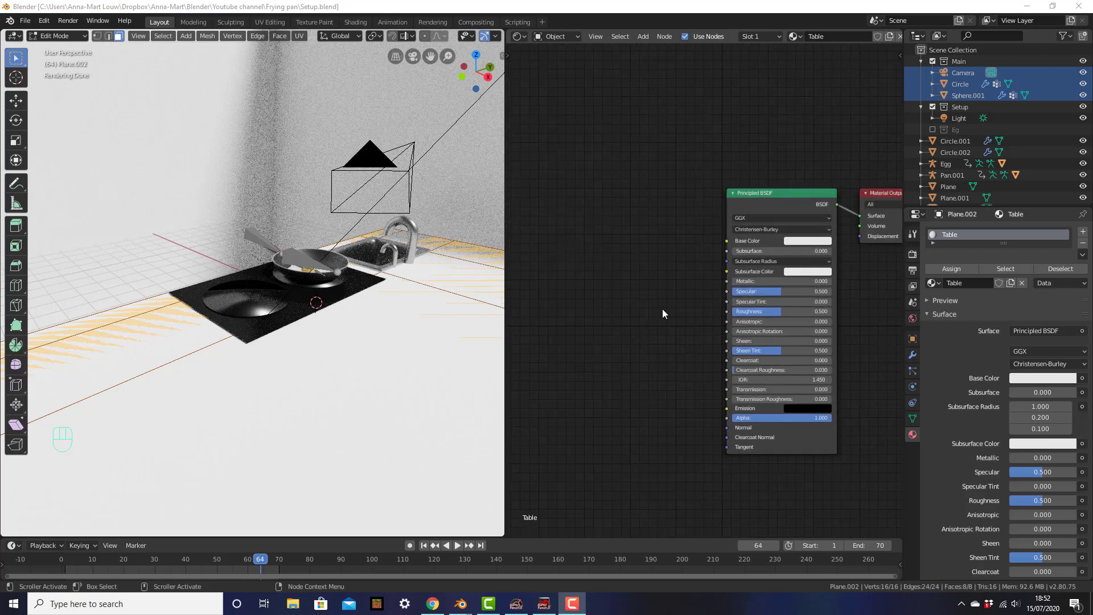
pyautogui.moveTo(672, 307); pyautogui.dragTo(688, 307, button='middle')
pyautogui.click(292, 604)
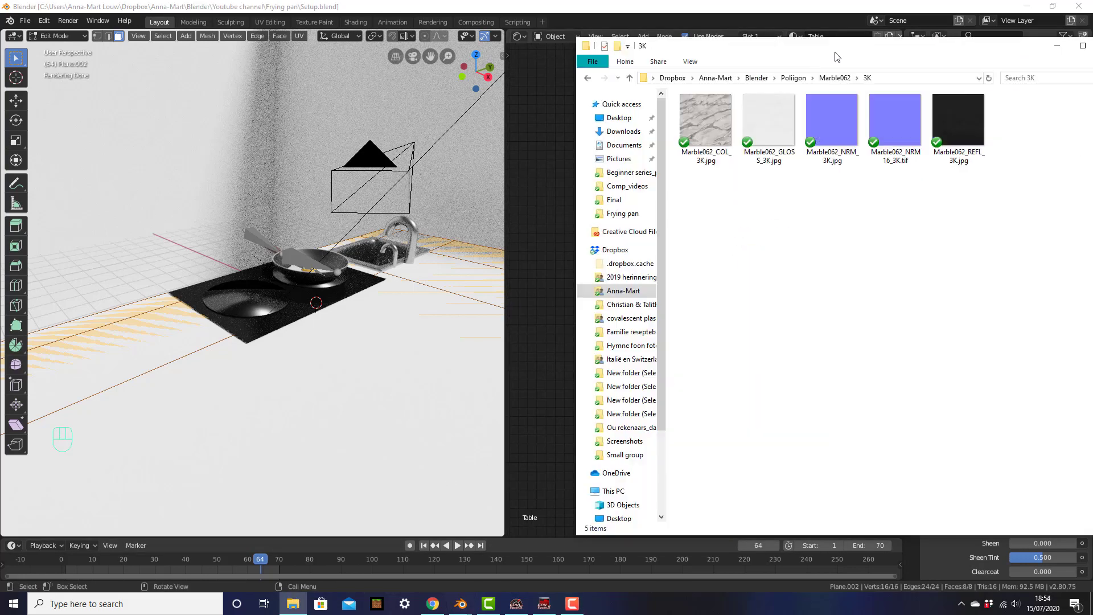
pyautogui.moveTo(852, 59); pyautogui.dragTo(652, 58)
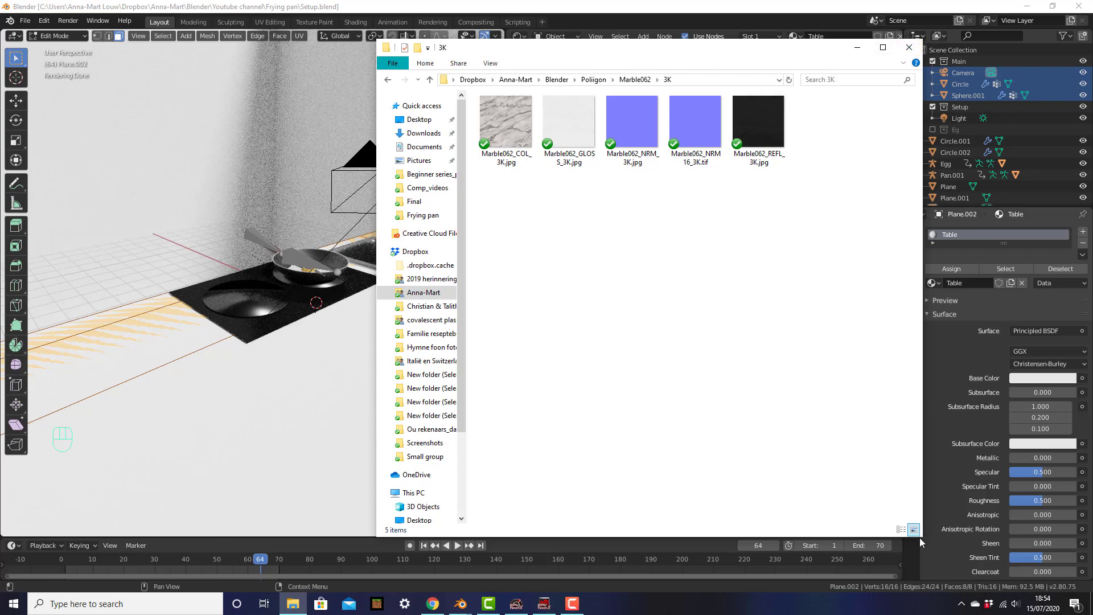
pyautogui.moveTo(920, 537); pyautogui.dragTo(694, 293)
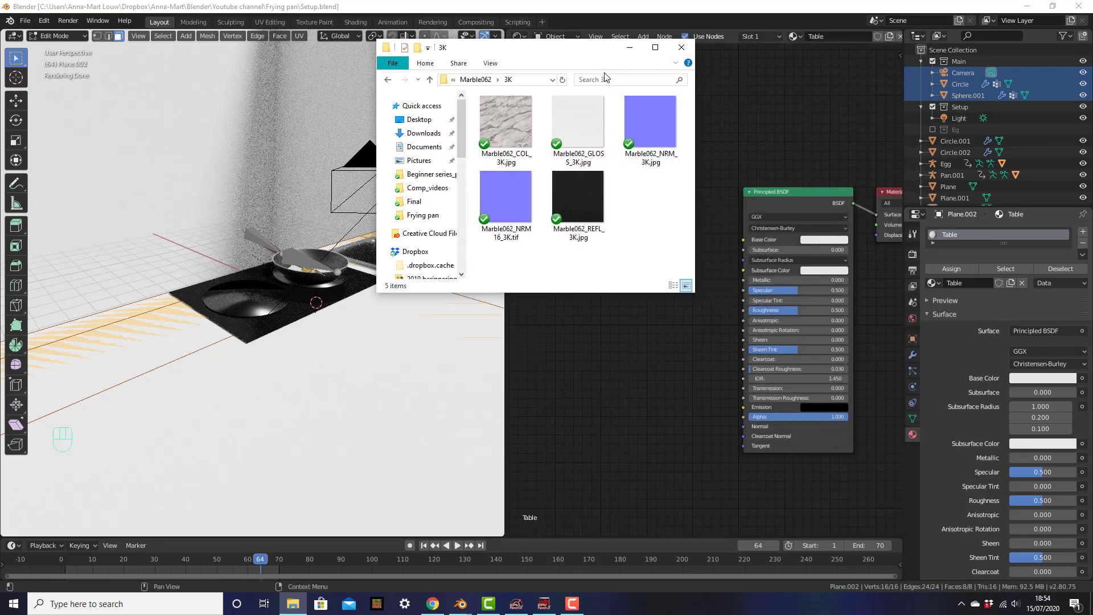
pyautogui.moveTo(556, 51); pyautogui.dragTo(370, 58)
# Add Marble062_COL_3K.jpg to the Table material as an image texture and link its Color to the Principled BSDF's Base Color.
pyautogui.click(320, 128)
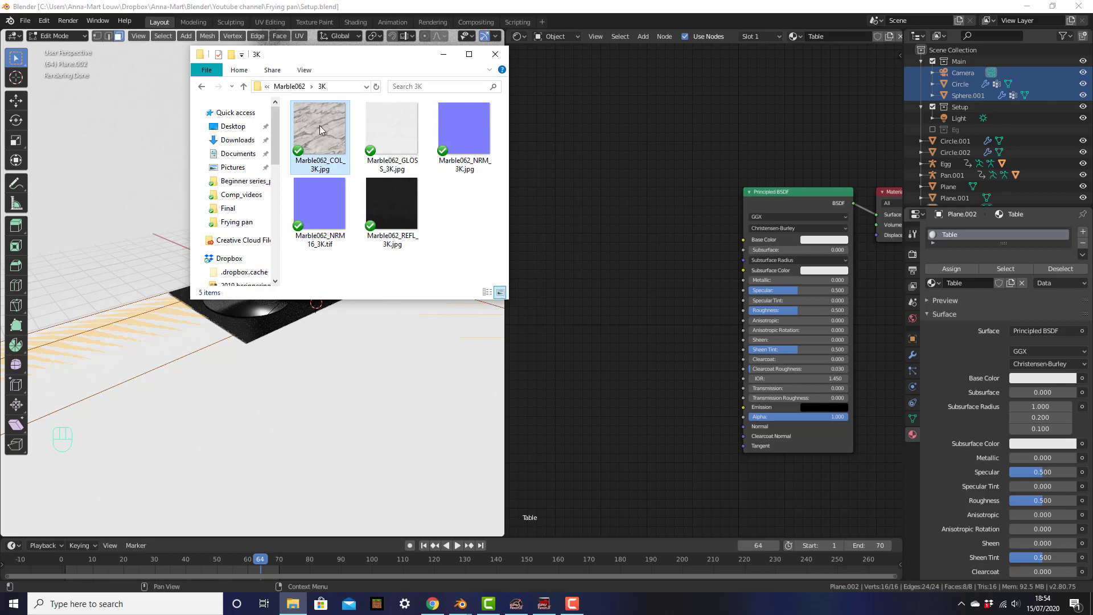
pyautogui.moveTo(320, 125); pyautogui.dragTo(581, 201)
pyautogui.click(678, 335)
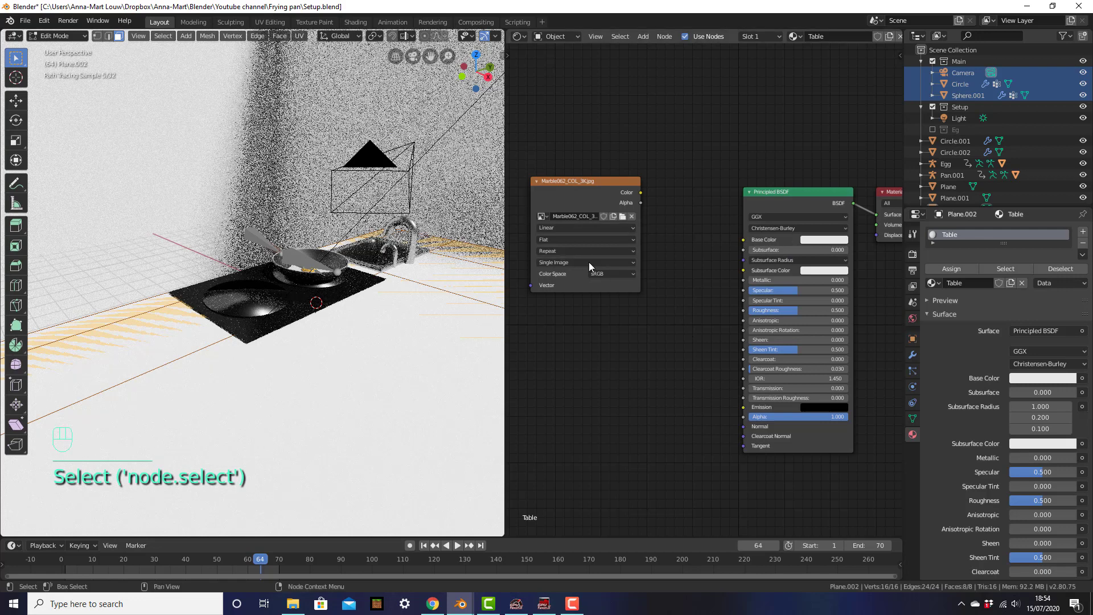
pyautogui.click(641, 193)
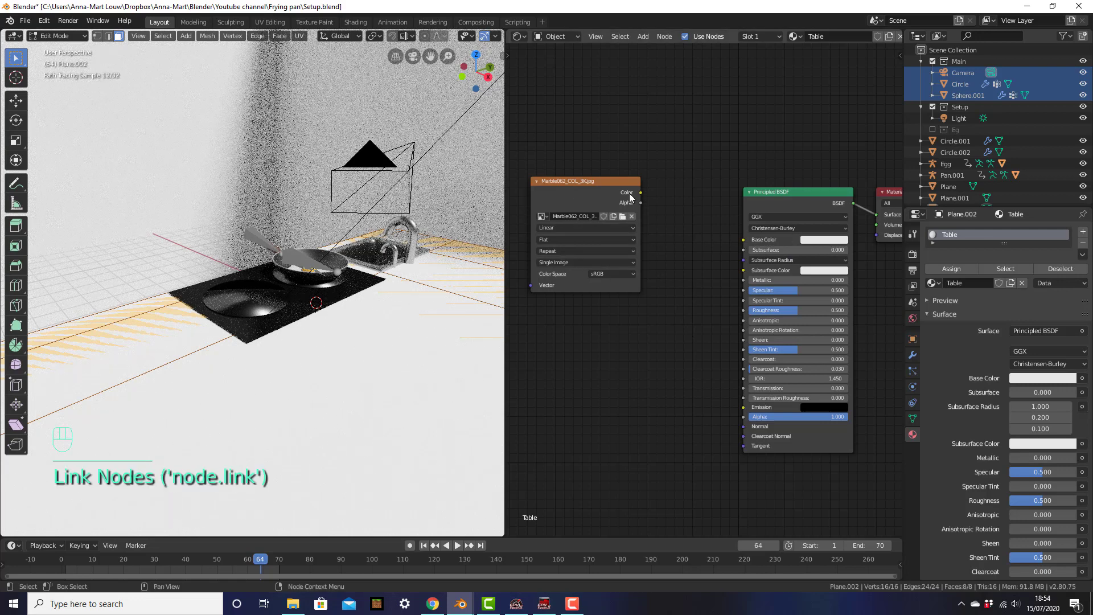
pyautogui.moveTo(640, 193); pyautogui.dragTo(749, 241)
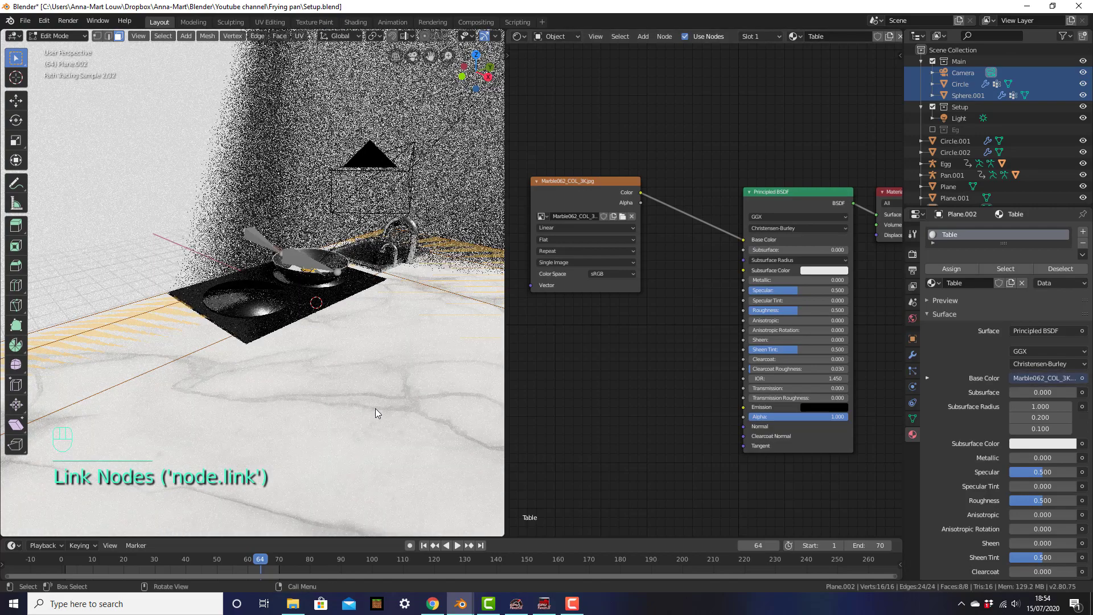
pyautogui.scroll(-5, 375, 409)
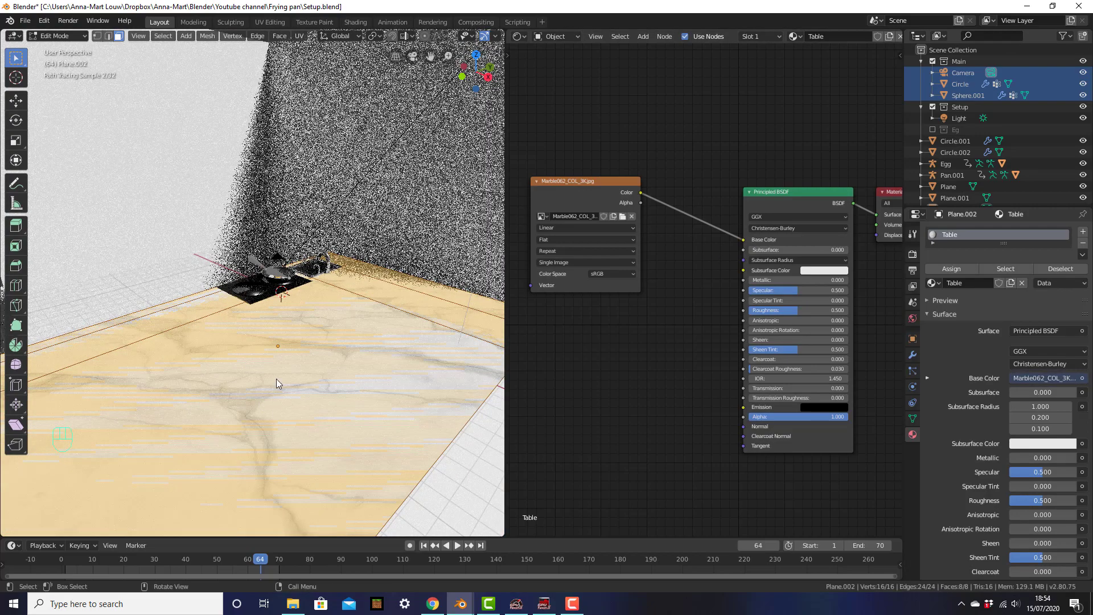
pyautogui.scroll(4, 378, 326)
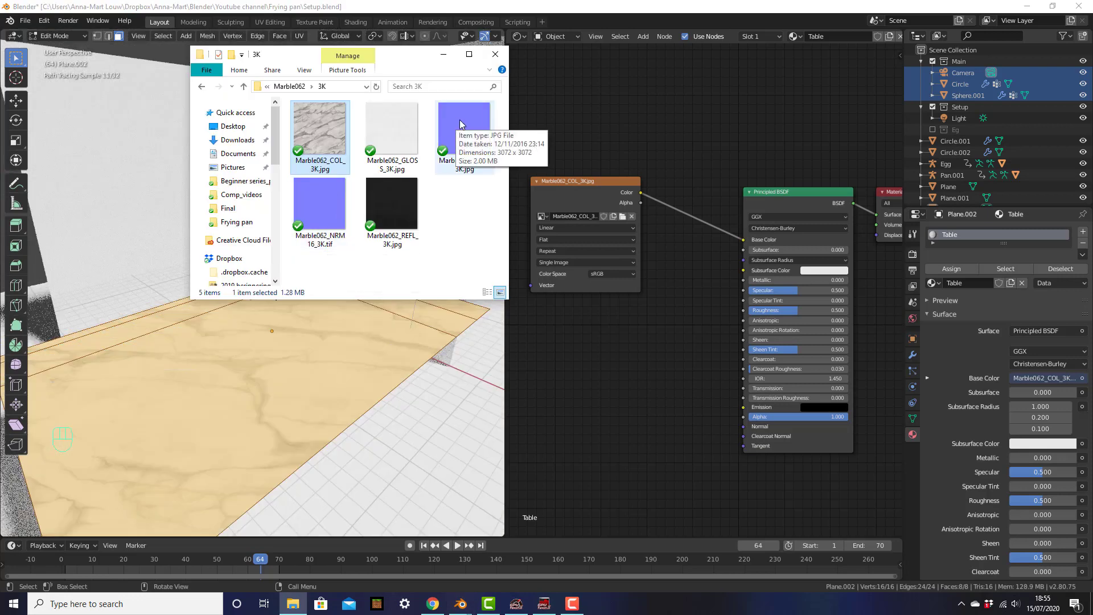
# Add Marble062_NRM_3K.jpg as a second image texture, minimize File Explorer and place the node below and left of the colour texture.
pyautogui.moveTo(460, 119); pyautogui.dragTo(621, 360)
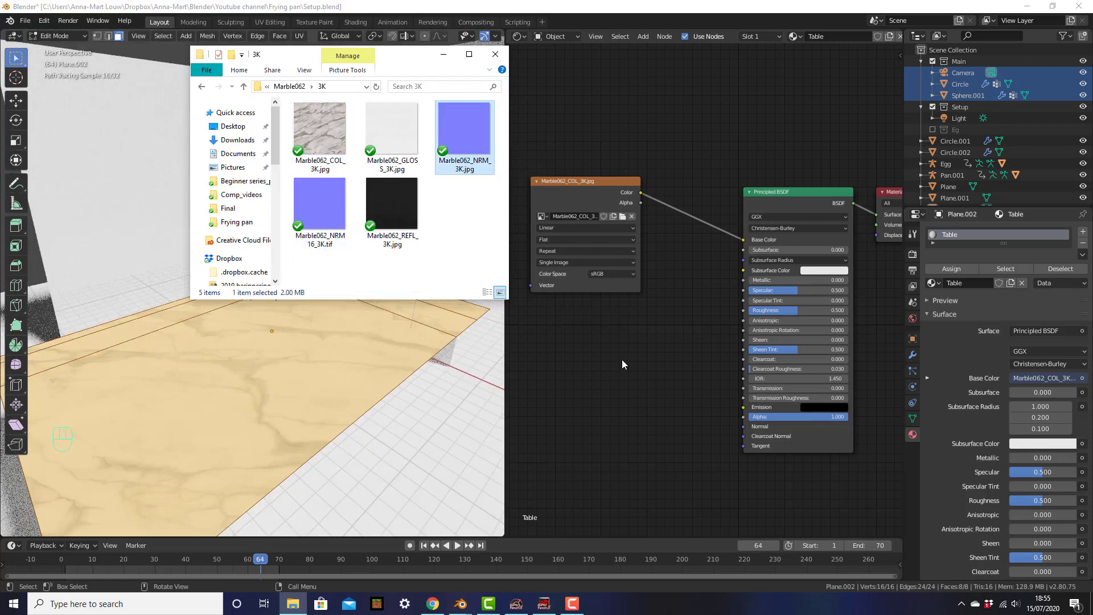
pyautogui.click(443, 56)
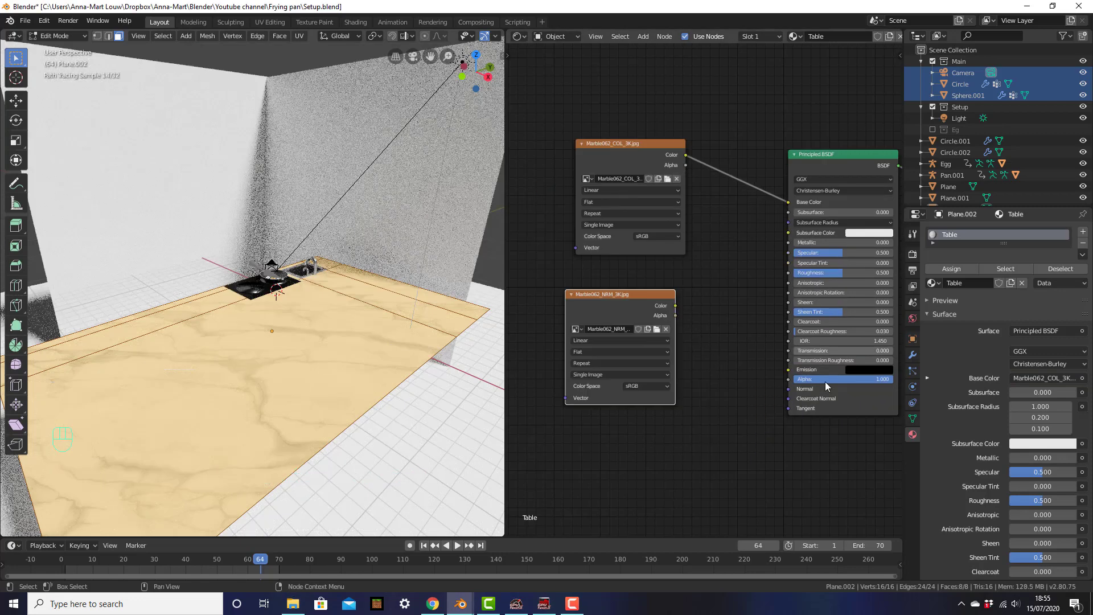
pyautogui.moveTo(754, 383); pyautogui.dragTo(829, 361, button='middle')
pyautogui.moveTo(698, 289); pyautogui.dragTo(605, 278)
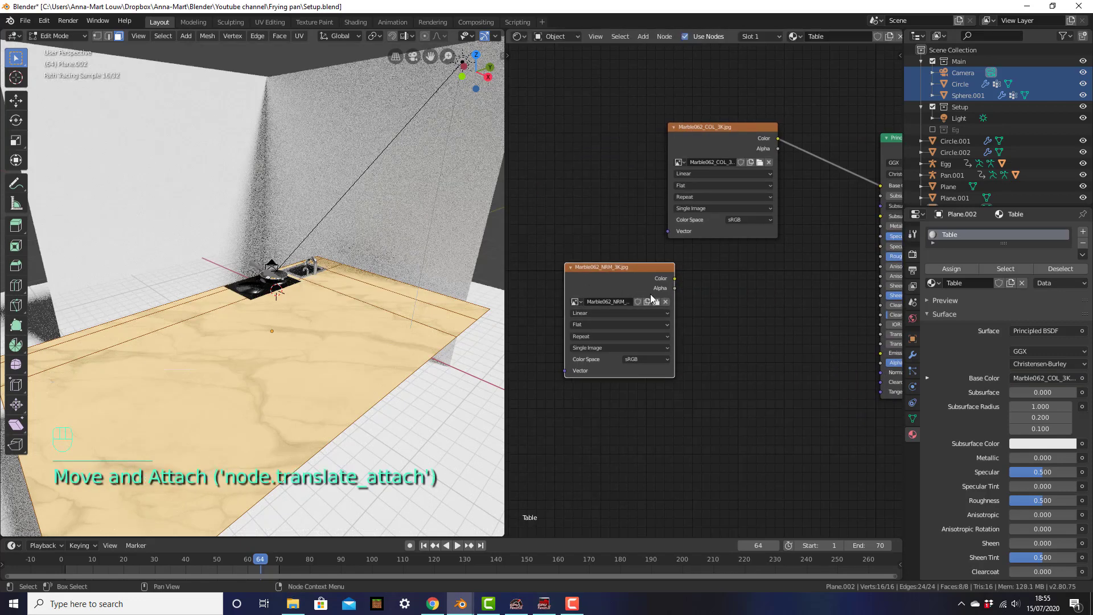
# Add a Normal Map node between the Marble062_NRM_3K.jpg texture and the Principled BSDF.
pyautogui.hotkey('shift', 'a')
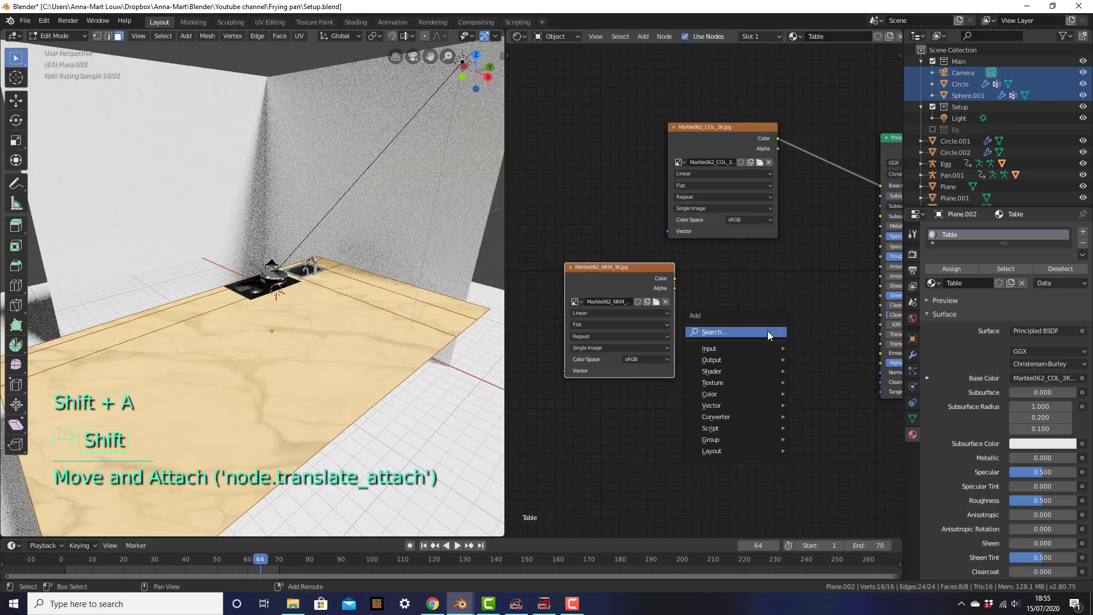
pyautogui.click(763, 289)
pyautogui.hotkey('shift', 'a')
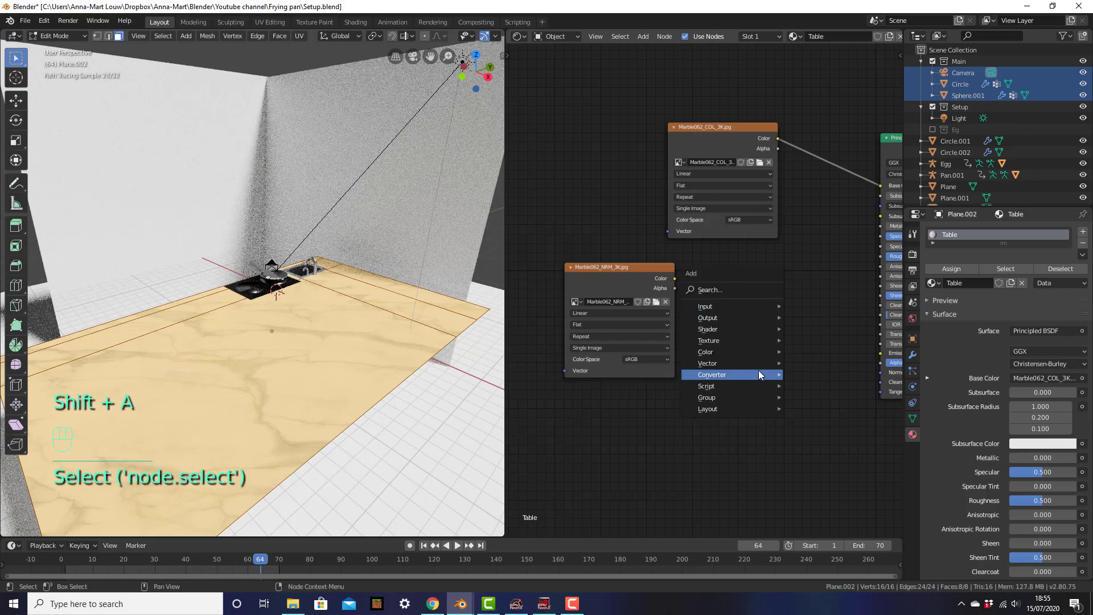
pyautogui.moveTo(748, 363)
pyautogui.click(852, 410)
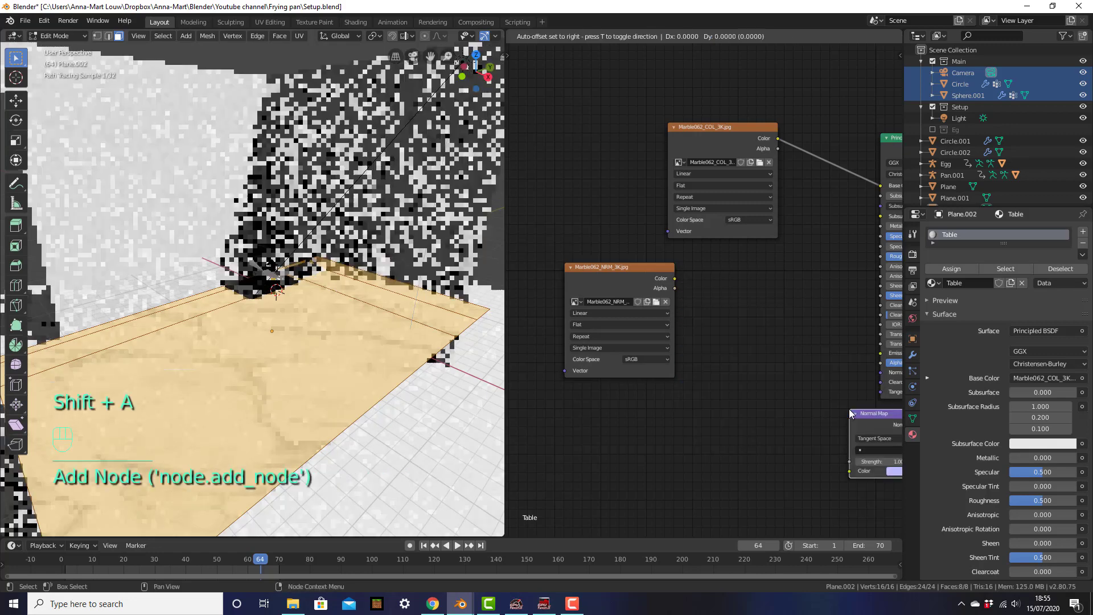
pyautogui.click(771, 299)
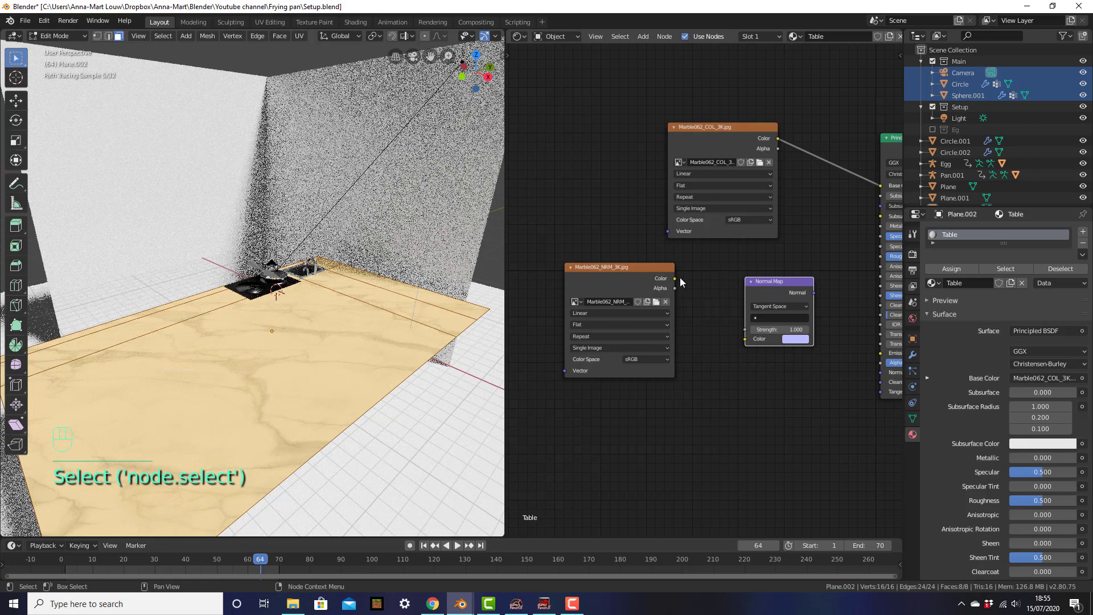
# Link the normal texture's Color to the Normal Map's Color, and the Normal Map's output to the Principled BSDF's Normal.
pyautogui.moveTo(674, 278); pyautogui.dragTo(746, 338)
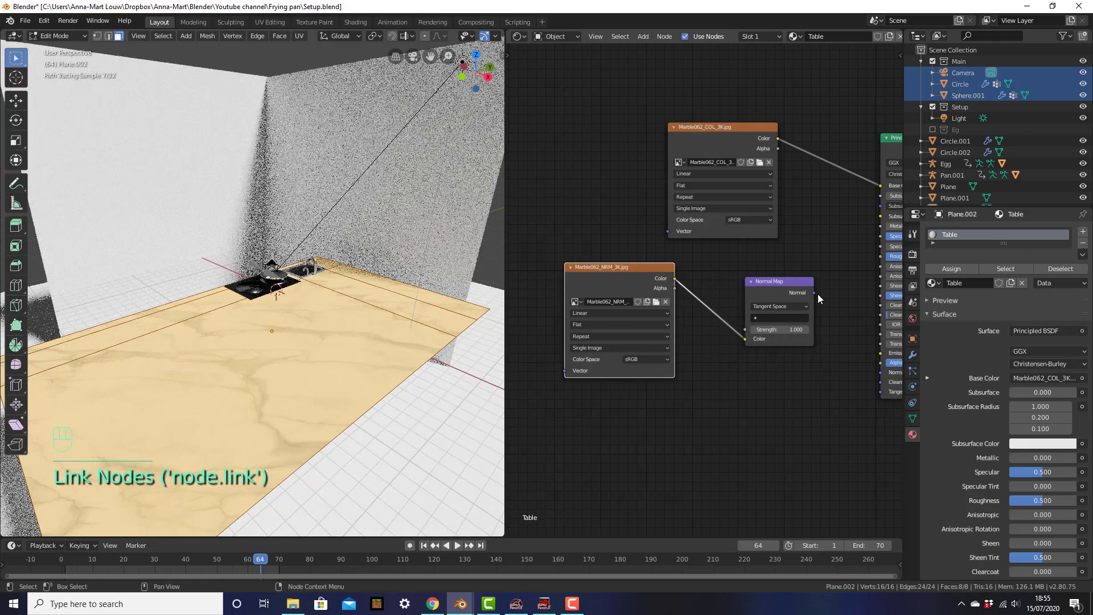
pyautogui.moveTo(810, 291); pyautogui.dragTo(893, 377)
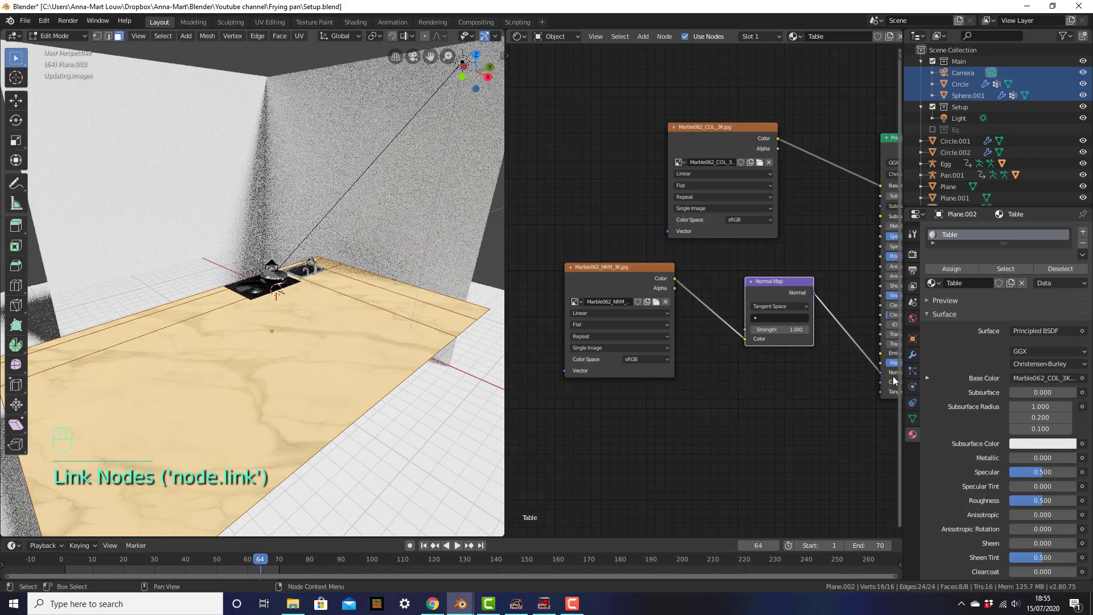
pyautogui.scroll(-2, 830, 381)
pyautogui.moveTo(823, 381); pyautogui.dragTo(797, 381, button='middle')
pyautogui.scroll(4, 328, 417)
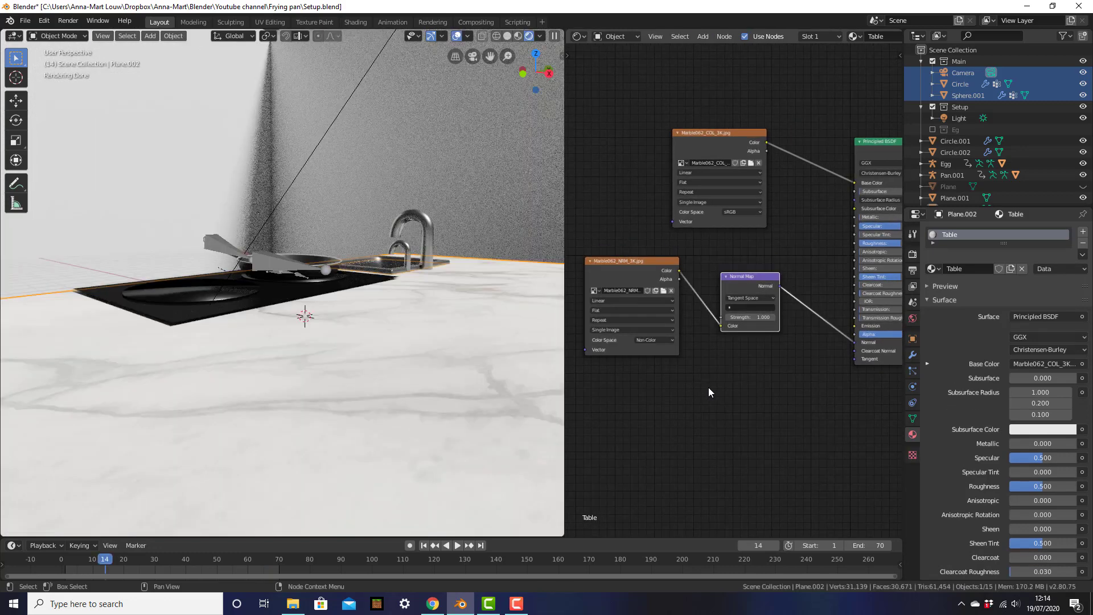
# Add Marble062_GLOSS_3K.jpg to the Table material as an image texture and link its Color to the Principled BSDF's Roughness.
pyautogui.click(292, 603)
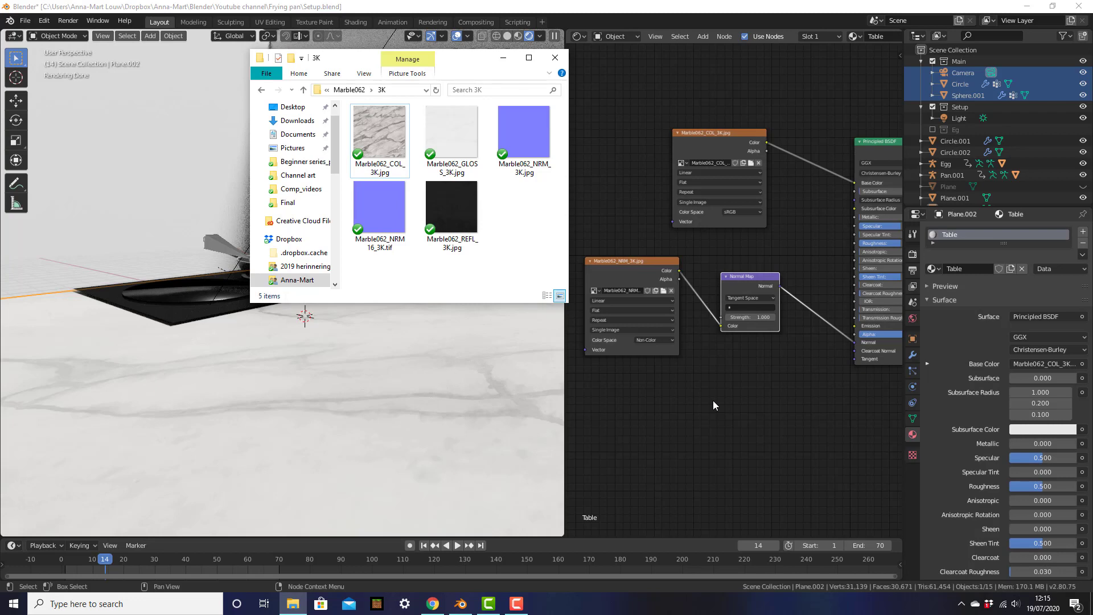
pyautogui.moveTo(446, 122); pyautogui.dragTo(630, 400)
pyautogui.click(503, 57)
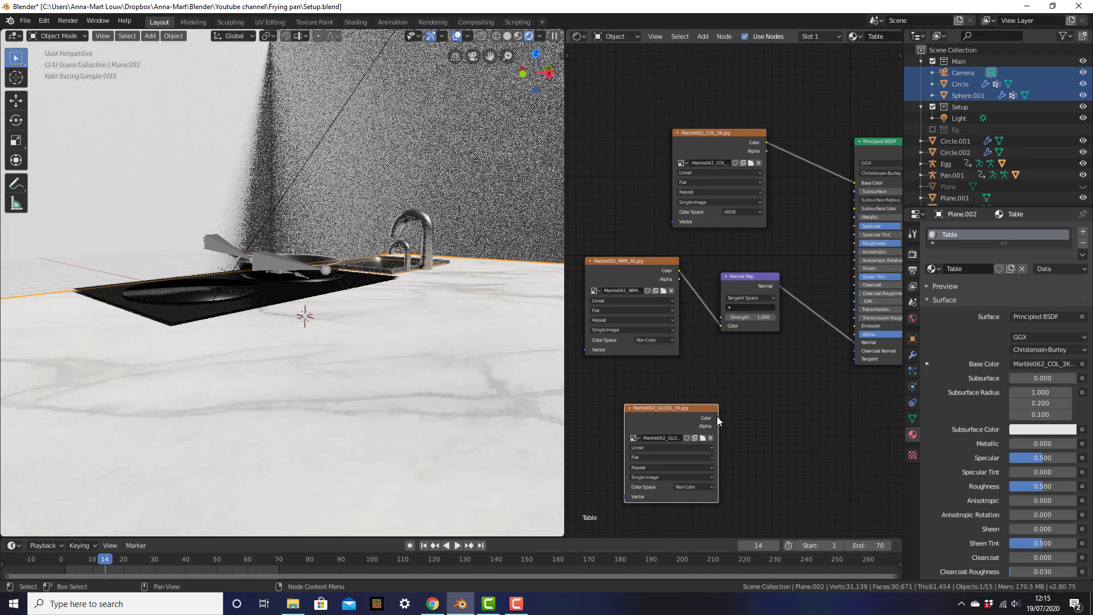
pyautogui.moveTo(719, 418); pyautogui.dragTo(853, 244)
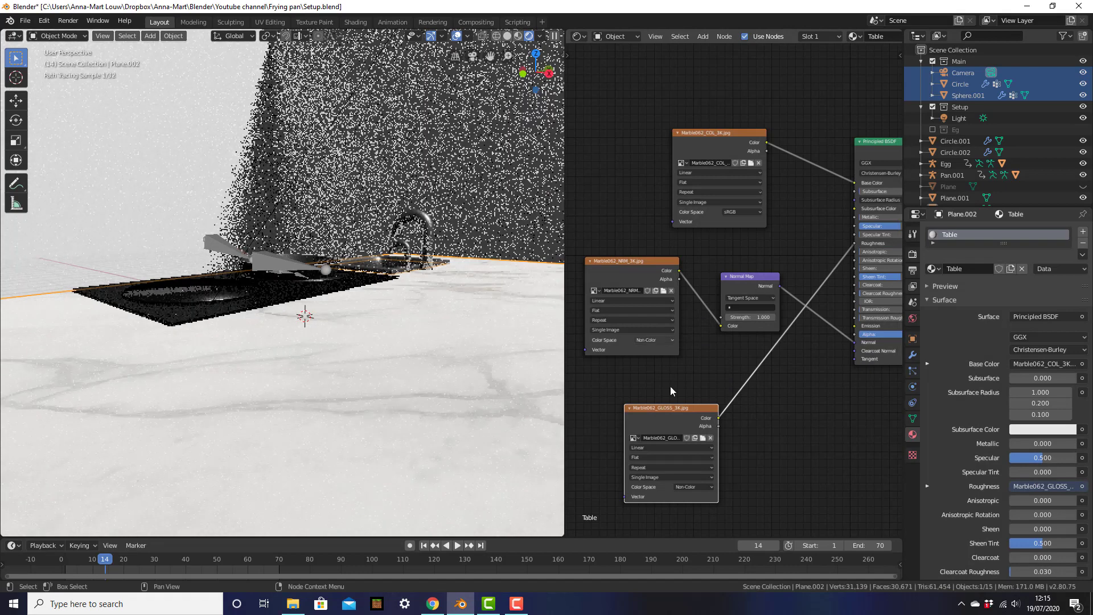
# Rearrange the Table material's nodes so the gloss texture sits between the colour texture and the normal texture with its Normal Map node.
pyautogui.moveTo(662, 403); pyautogui.dragTo(628, 162)
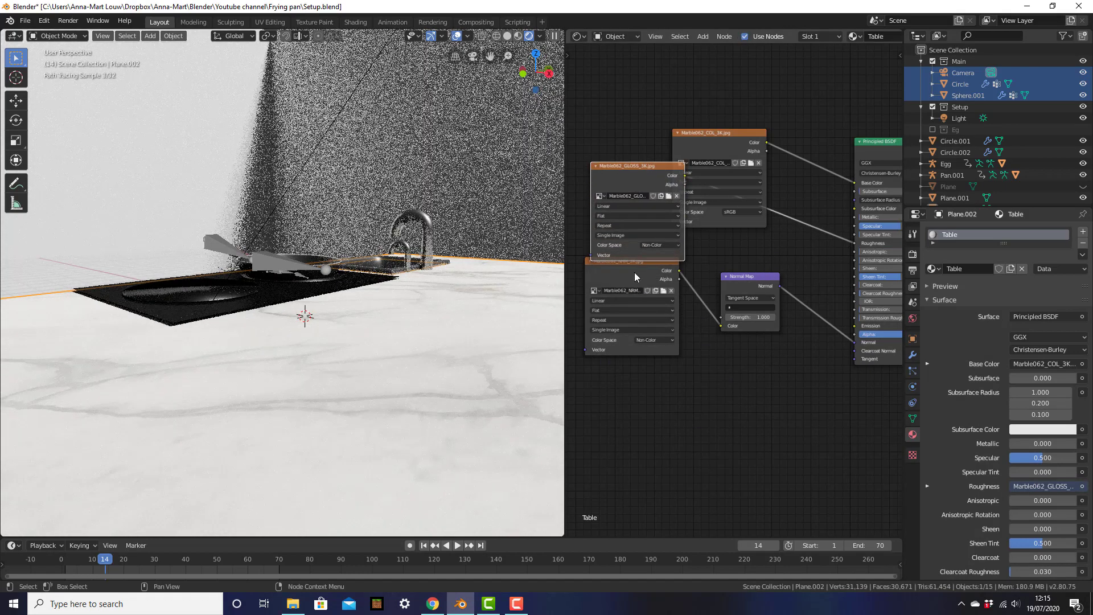
pyautogui.moveTo(633, 272); pyautogui.dragTo(651, 416)
pyautogui.moveTo(752, 280); pyautogui.dragTo(782, 389)
pyautogui.moveTo(624, 175); pyautogui.dragTo(637, 277)
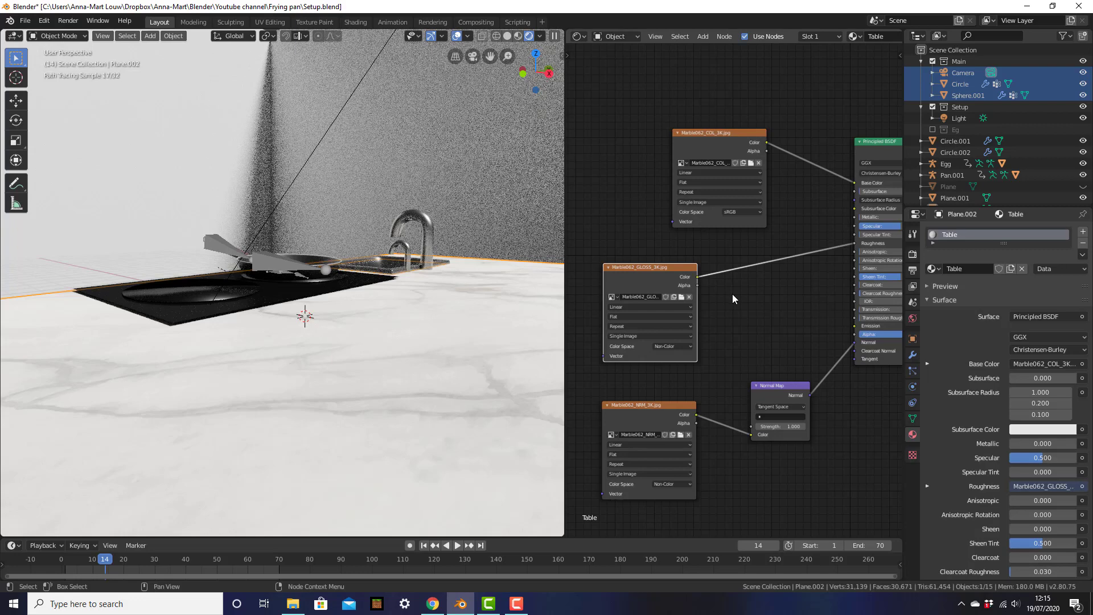
# Insert an Invert node on the link between the Marble062_GLOSS_3K.jpg texture and the Principled BSDF's Roughness.
pyautogui.hotkey('shift', 'a')
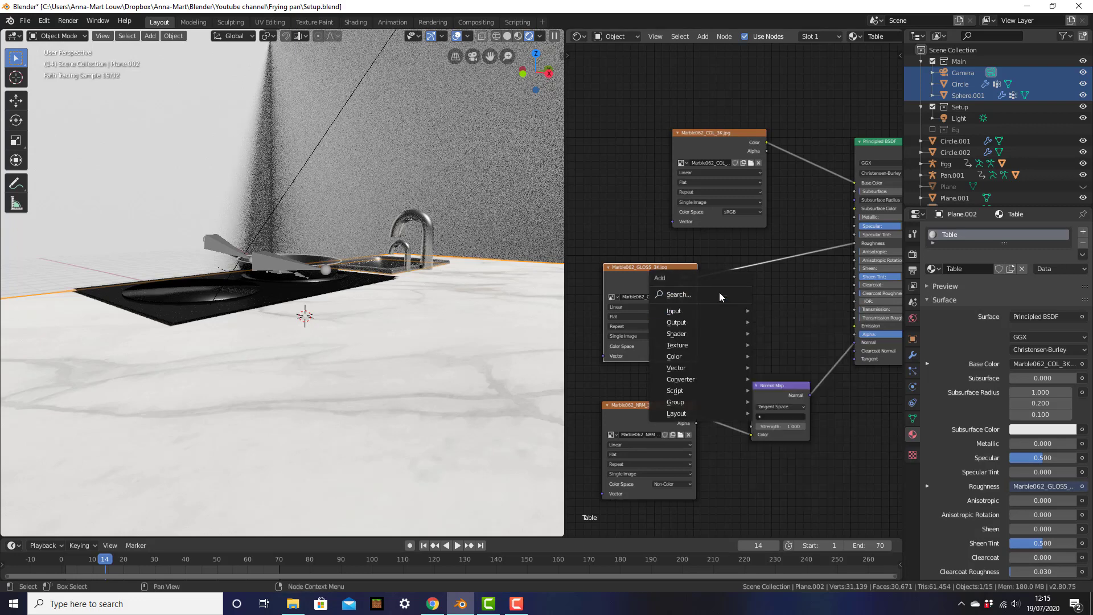
pyautogui.click(691, 298)
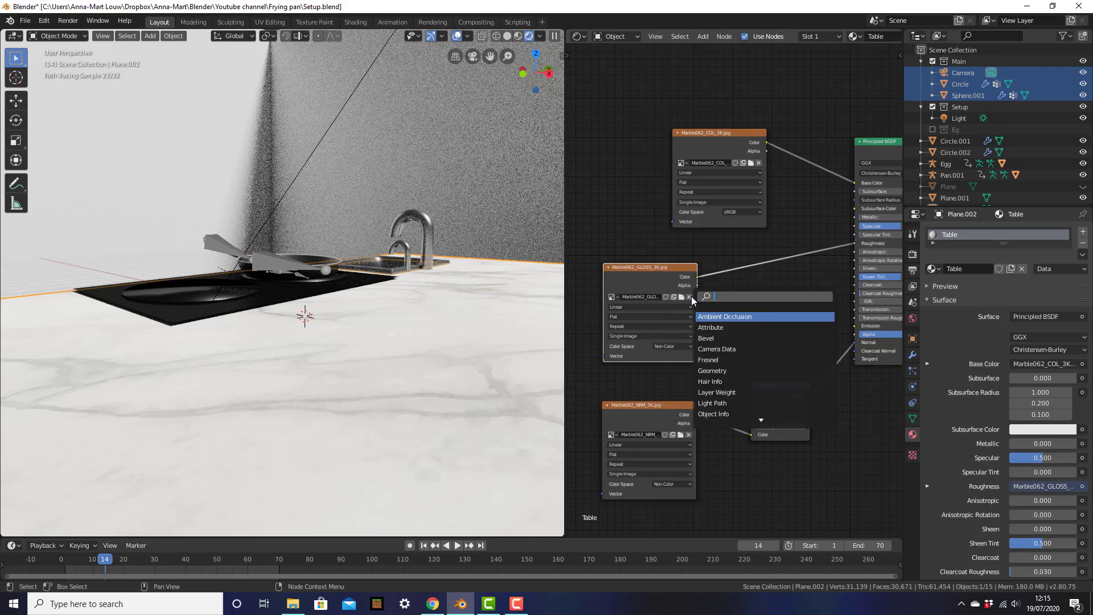
pyautogui.write('invert')
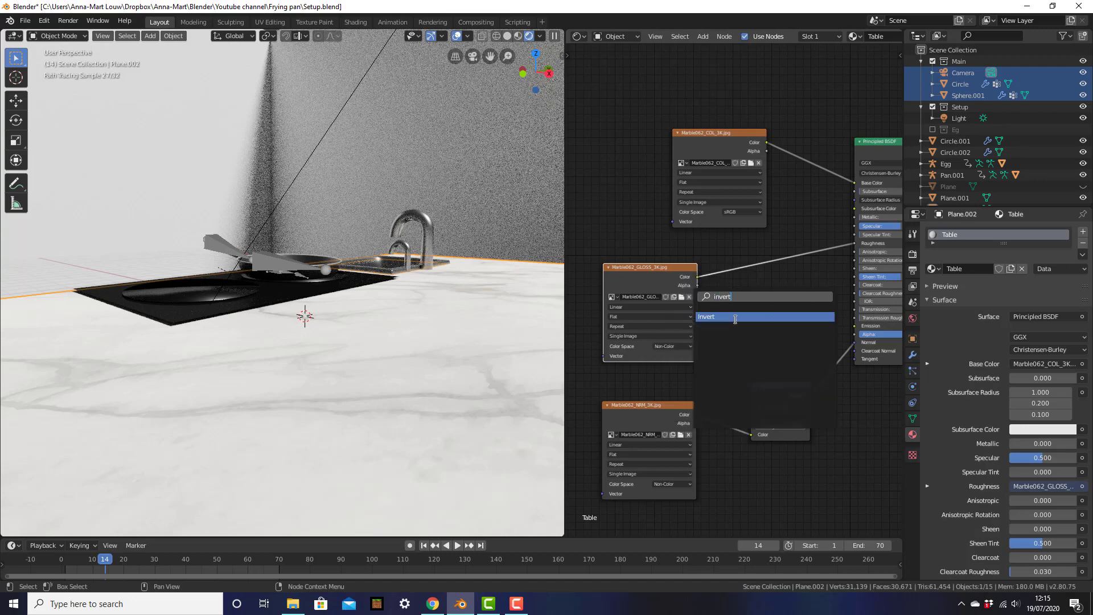
pyautogui.click(736, 318)
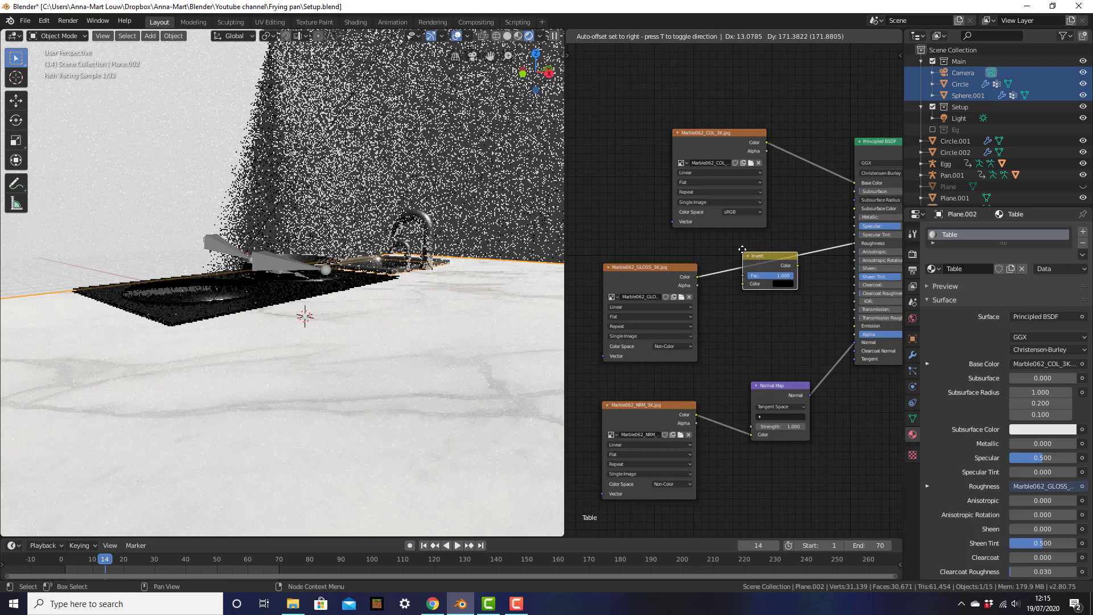
pyautogui.click(742, 250)
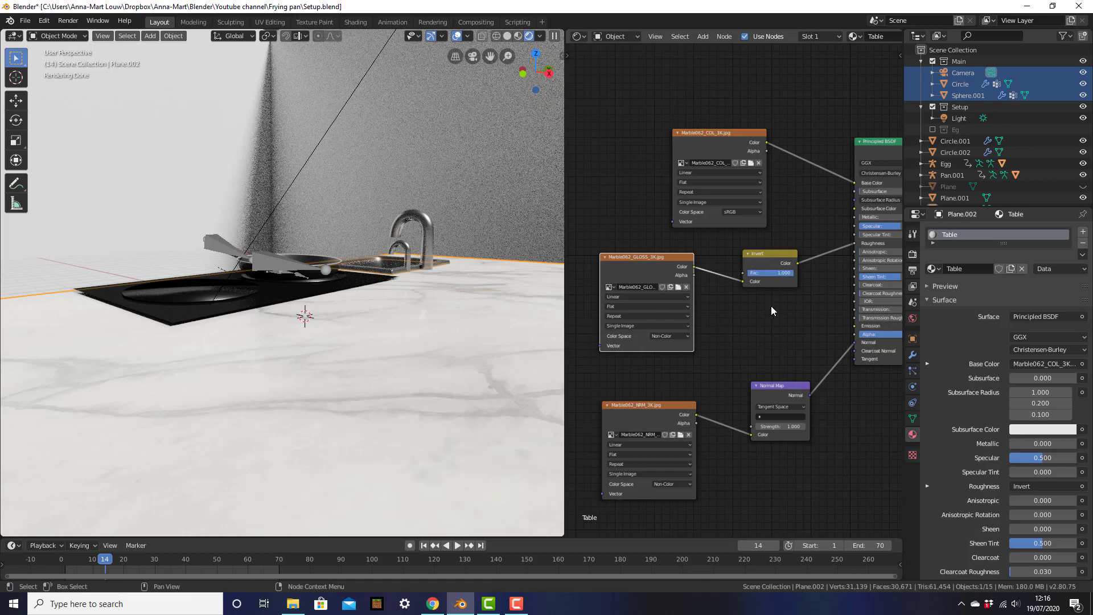
# Set the color space of the Marble062 gloss and normal textures to Non-Color.
pyautogui.scroll(-2, 777, 319)
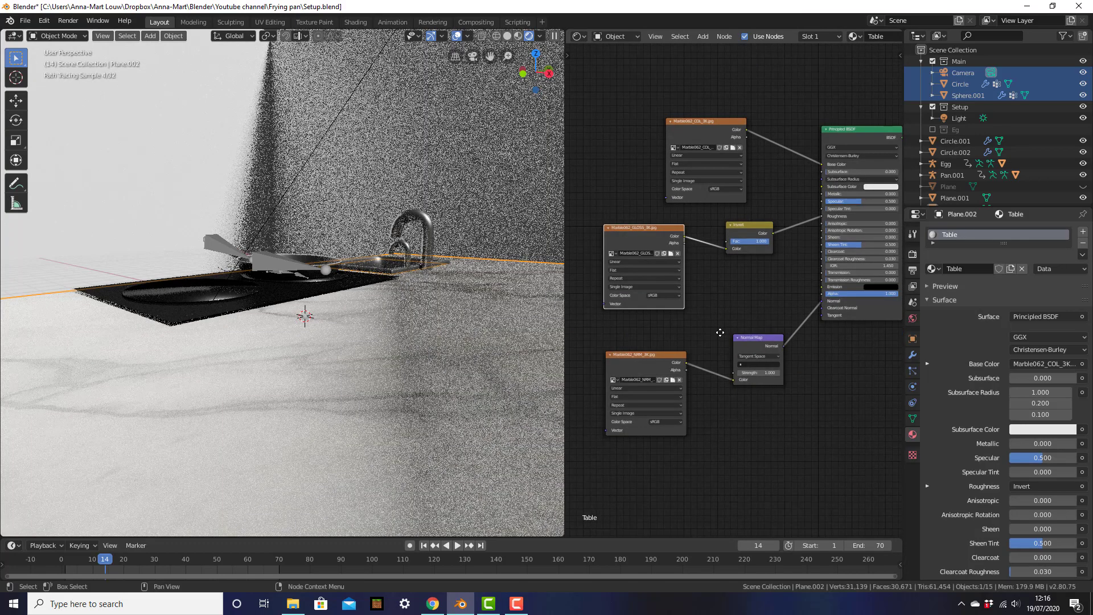
pyautogui.click(651, 295)
pyautogui.click(656, 324)
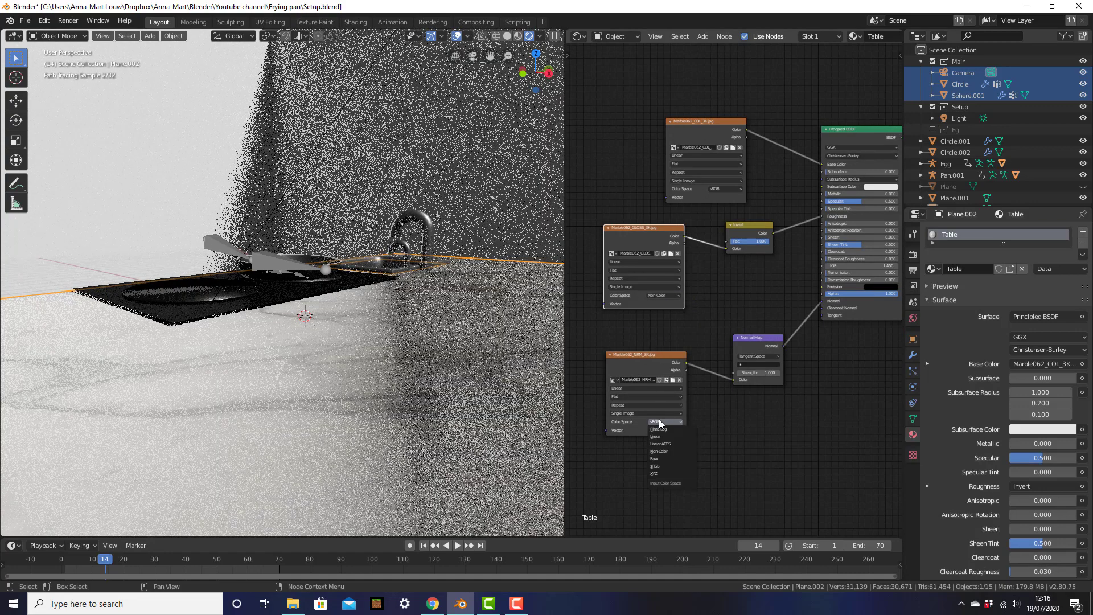
pyautogui.click(657, 421)
pyautogui.click(666, 451)
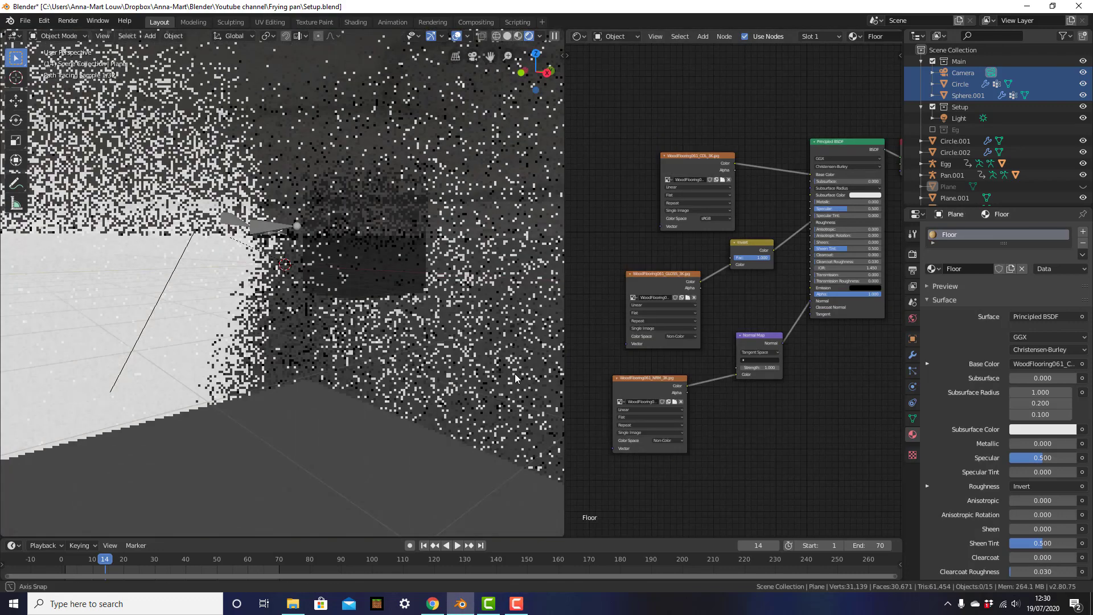
# Change the Shader Editor area to the UV Editor.
pyautogui.moveTo(515, 374); pyautogui.dragTo(516, 382, button='middle')
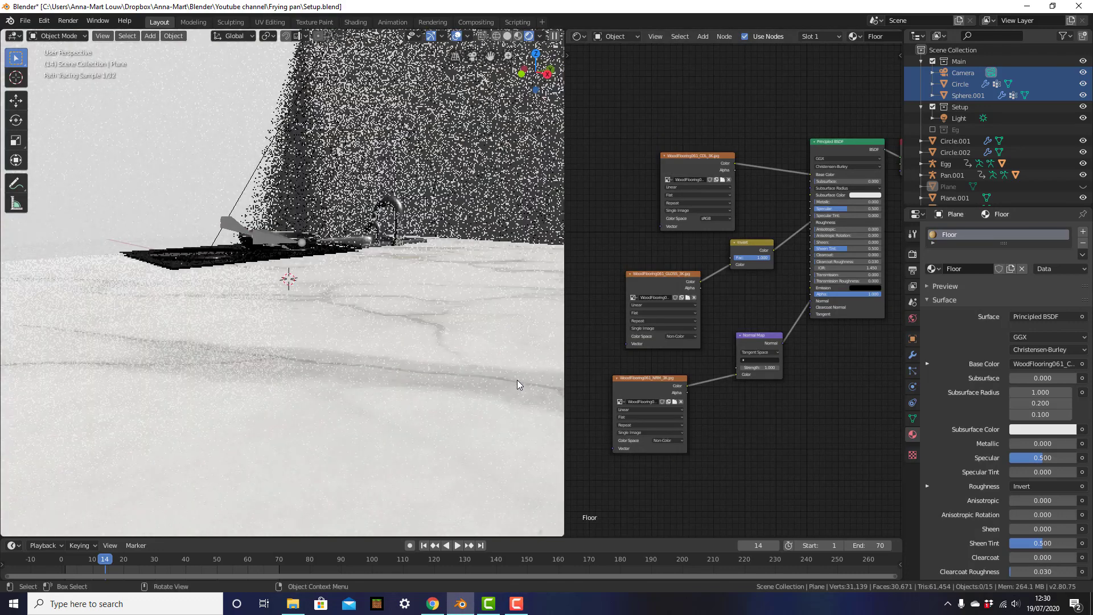
pyautogui.scroll(-8, 469, 356)
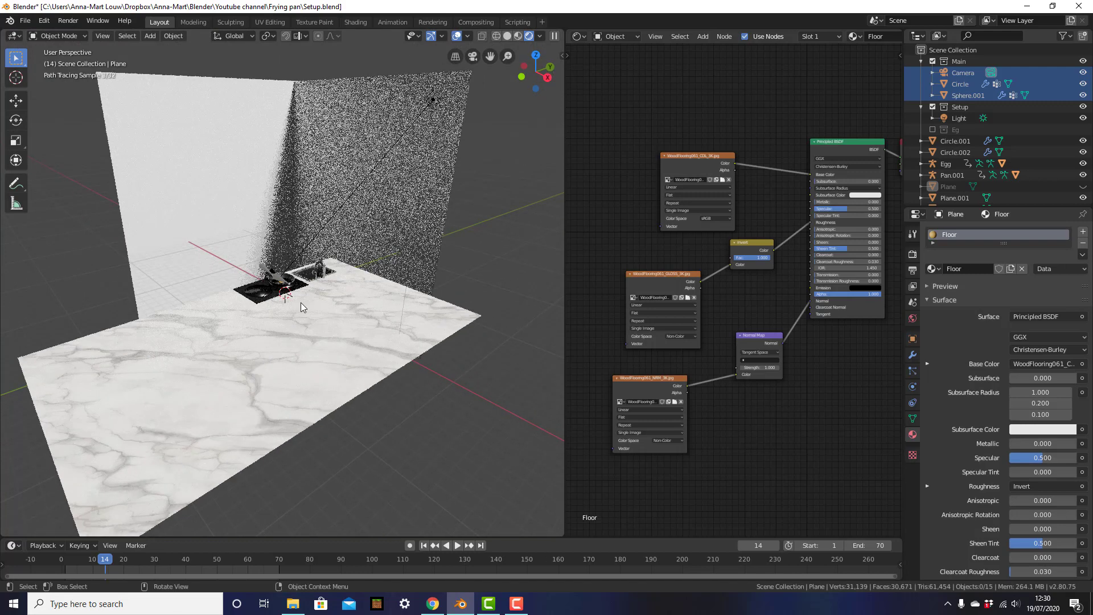
pyautogui.click(579, 35)
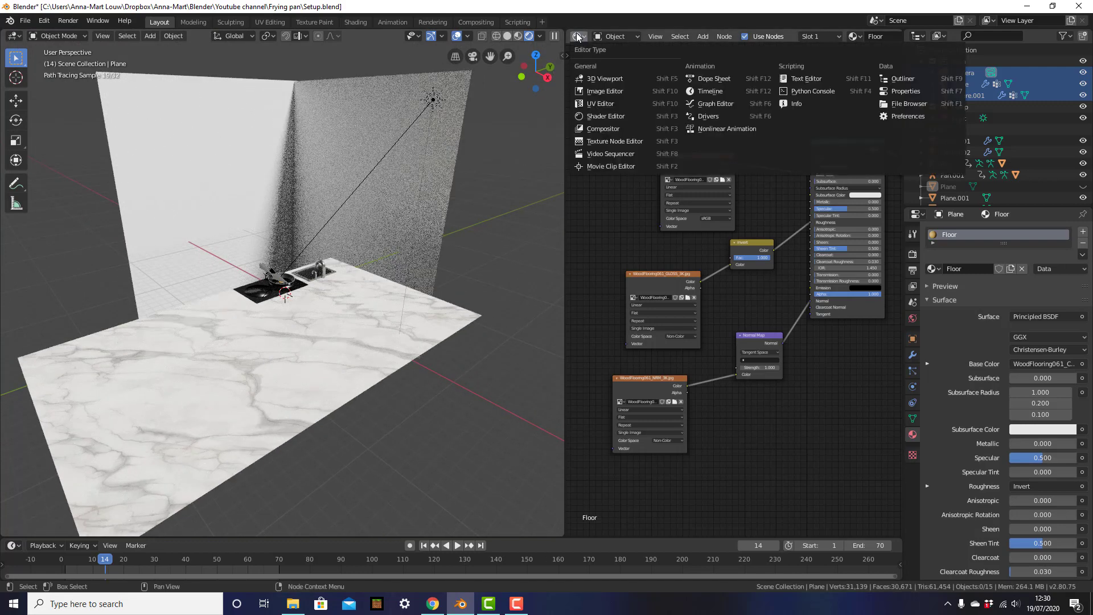
pyautogui.click(598, 103)
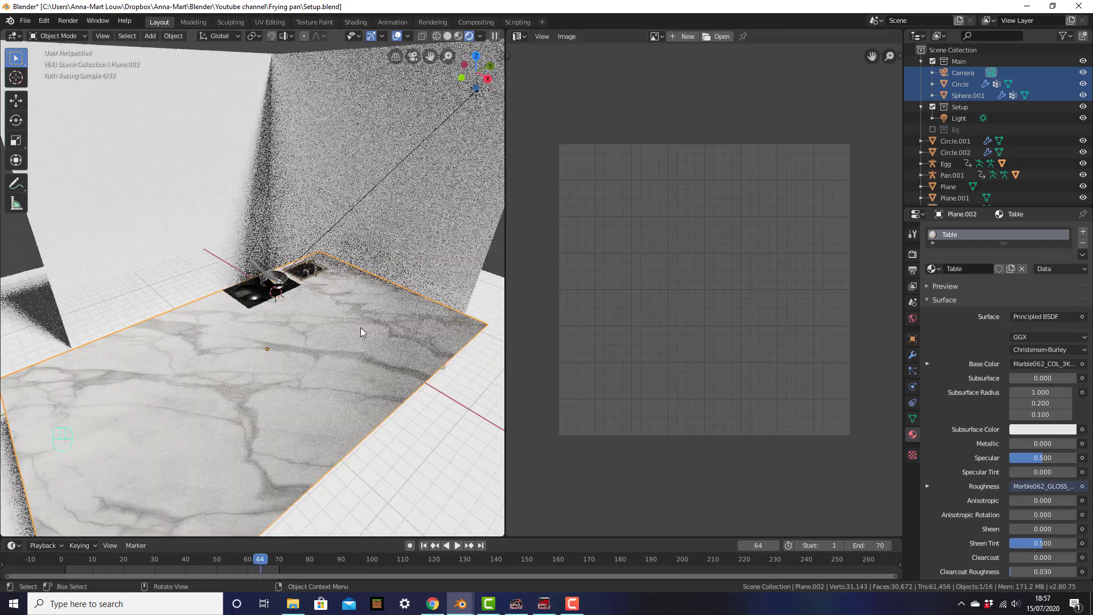
# Open the countertop plane in Edit Mode and scale its UV layout up to about 1.8 times.
pyautogui.press('Tab')
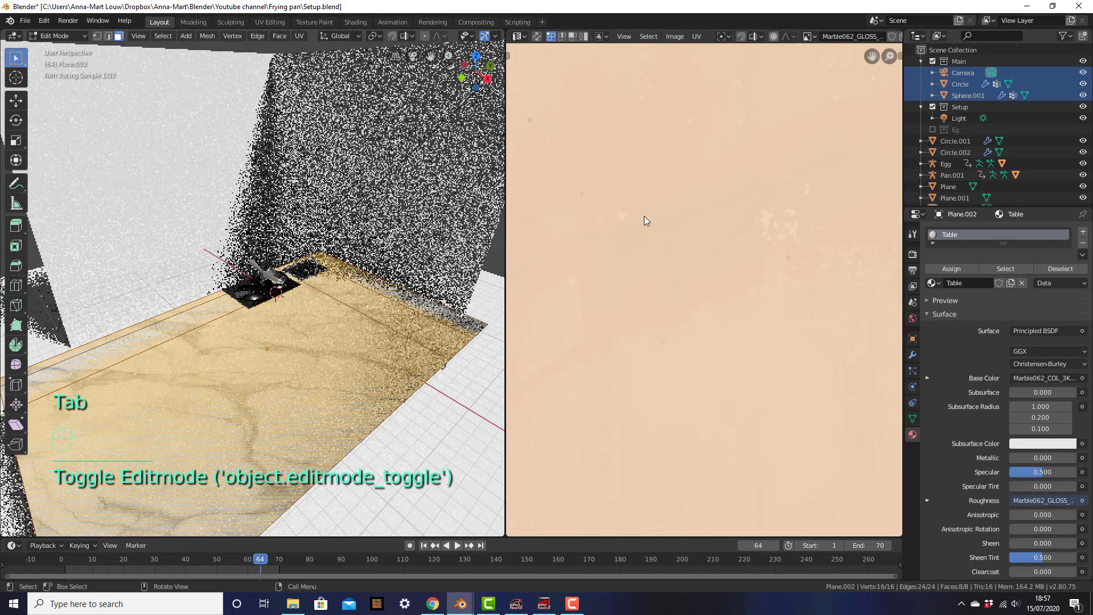
pyautogui.scroll(-6, 771, 206)
pyautogui.scroll(-3, 769, 215)
pyautogui.scroll(2, 765, 222)
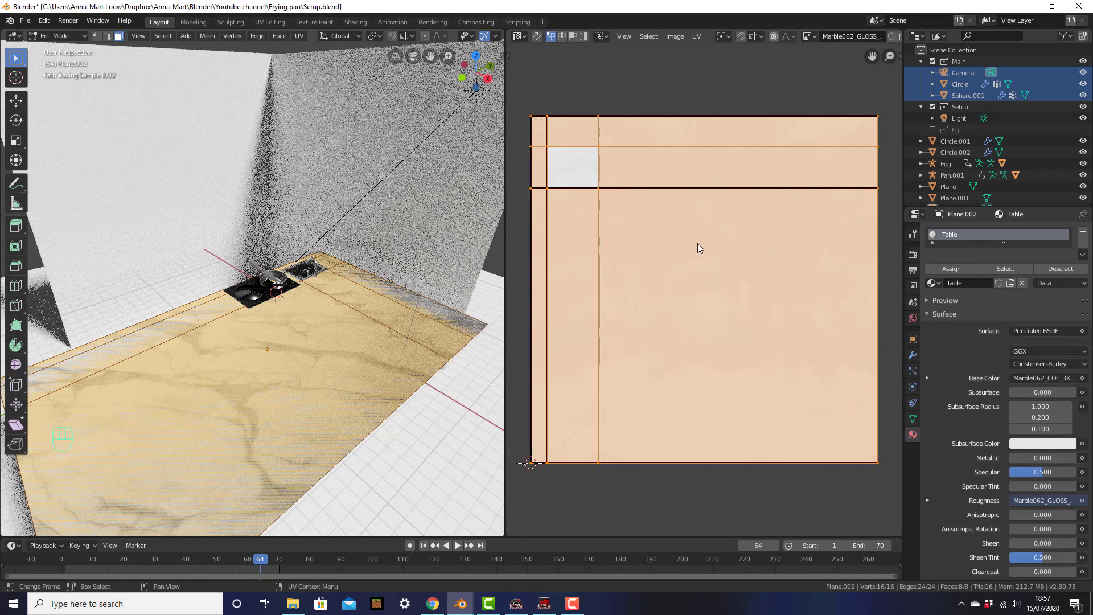
pyautogui.scroll(-2, 713, 291)
pyautogui.press('s')
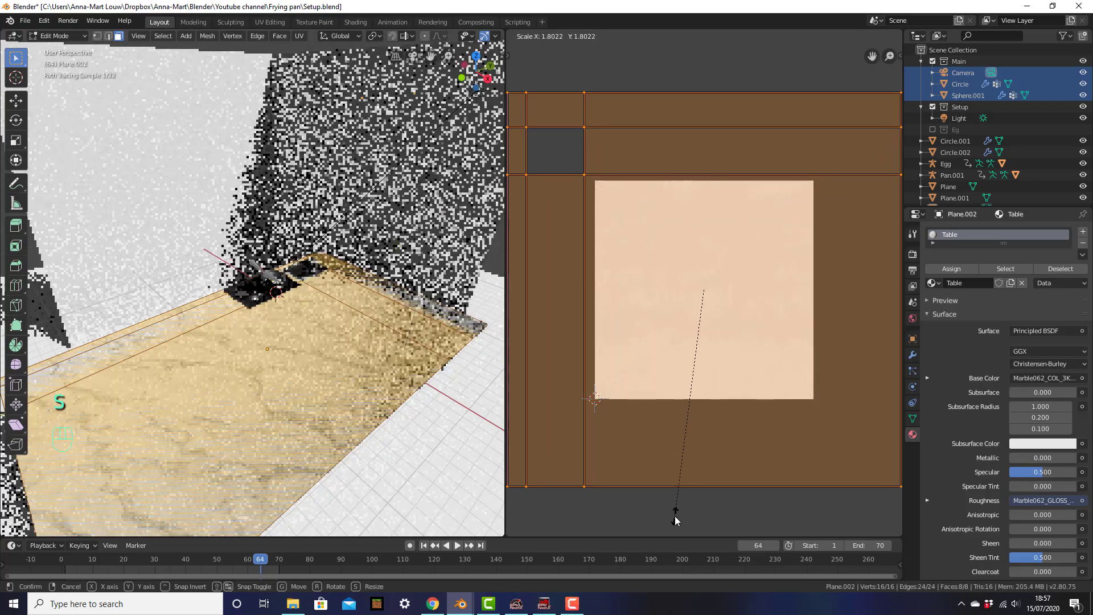
pyautogui.click(674, 516)
pyautogui.scroll(2, 307, 392)
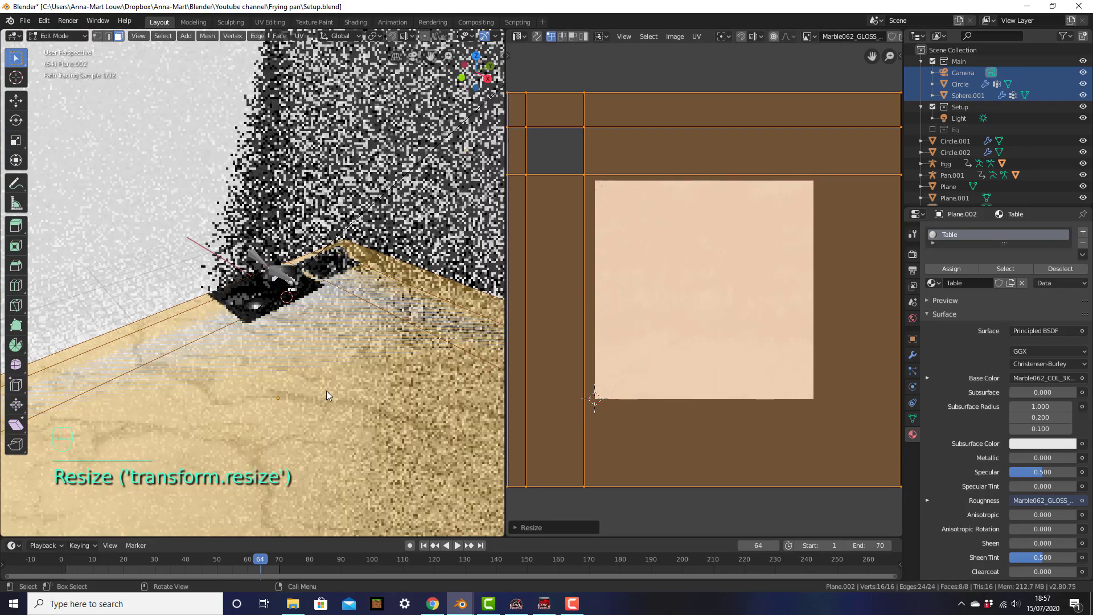
pyautogui.scroll(-2, 662, 417)
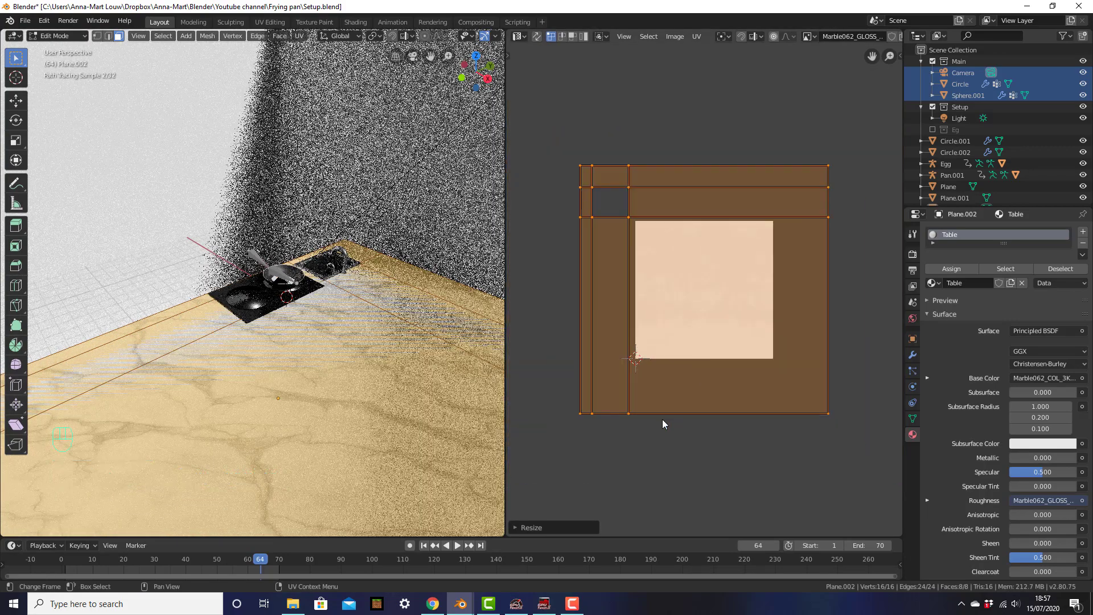
# Try rotating the countertop's UV layout, then rescale and reposition it to be slightly larger than the marble texture image.
pyautogui.press('r')
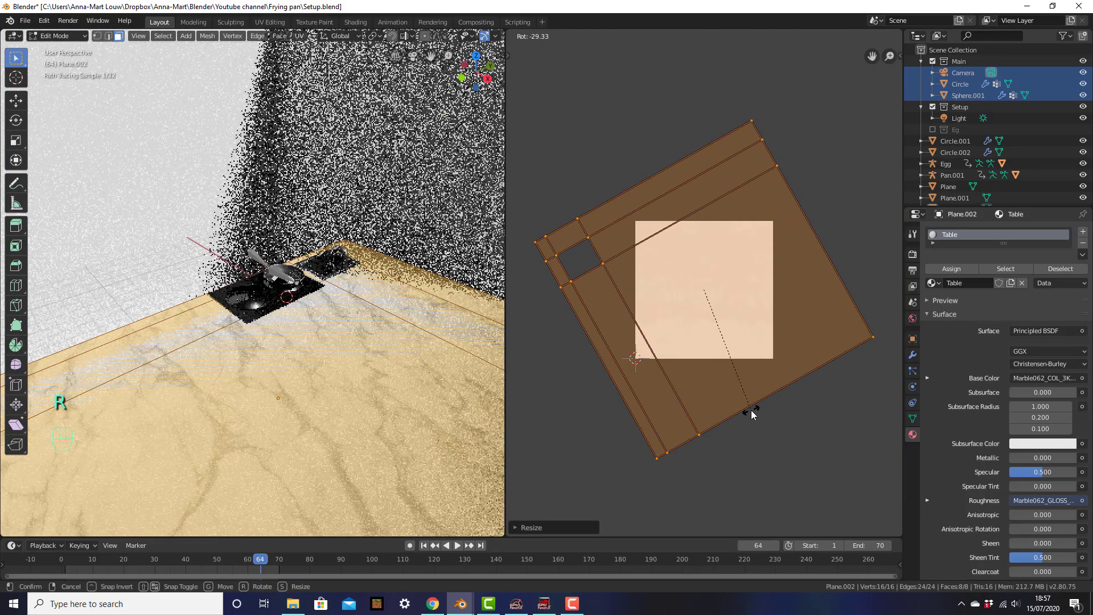
pyautogui.rightClick(799, 325)
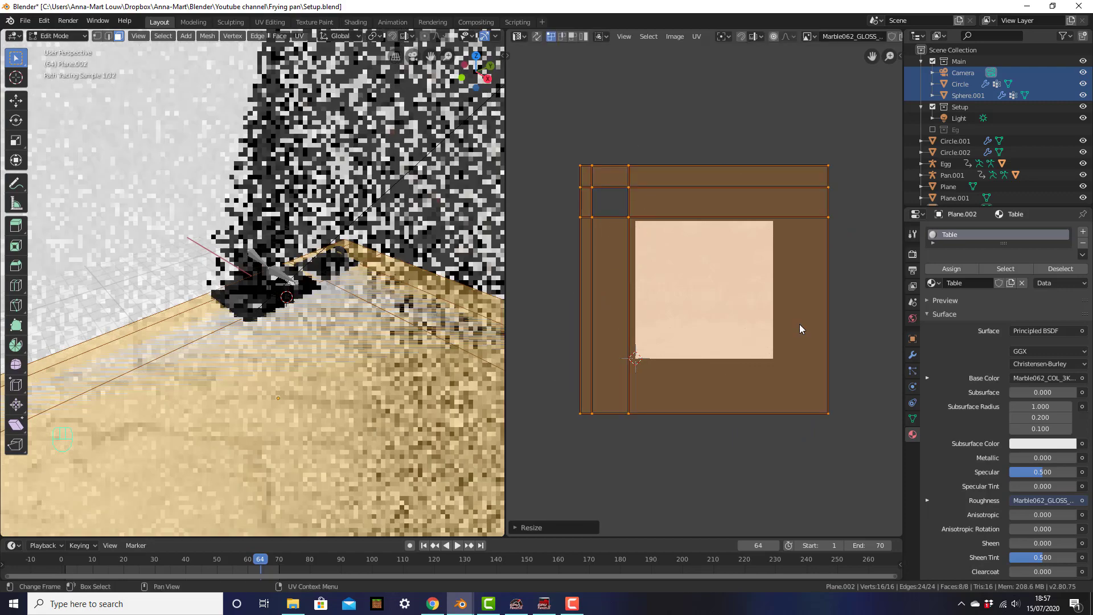
pyautogui.press('s')
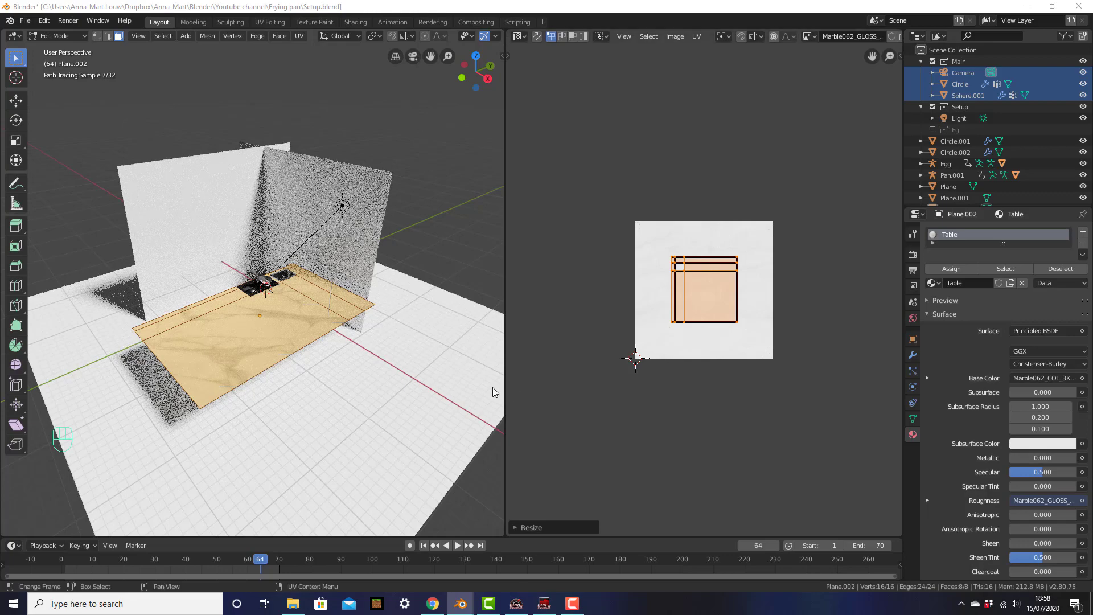
pyautogui.click(423, 372)
pyautogui.press('KP_7')
pyautogui.hotkey('ctrl', 'z')
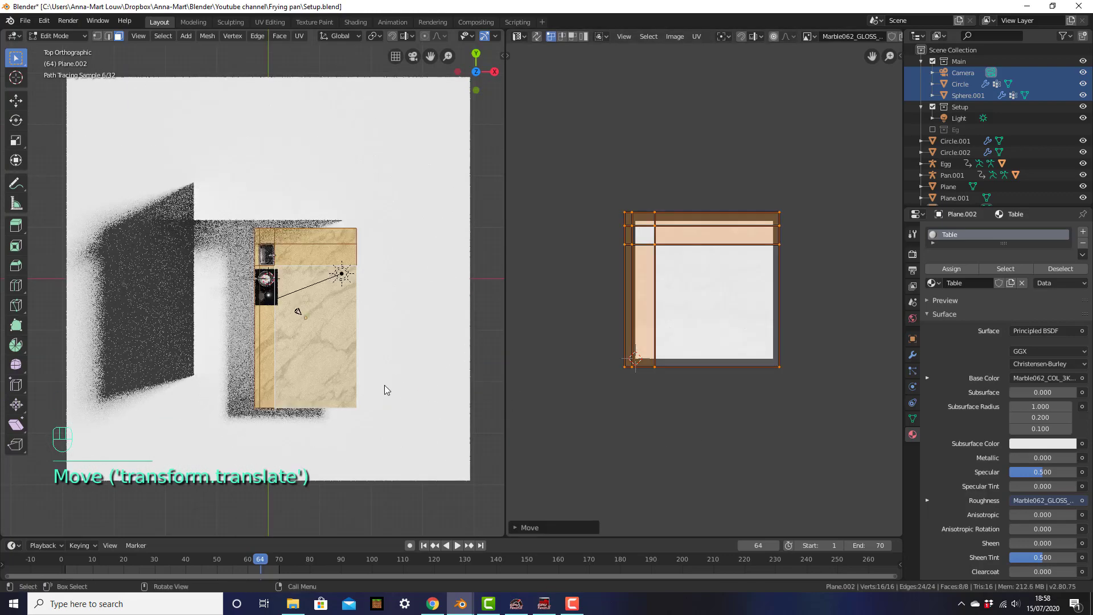
# Examine the marble's scale on the countertop from above and through the camera, leaving Edit Mode to see it without the selection overlay.
pyautogui.scroll(4, 384, 374)
pyautogui.scroll(1, 264, 246)
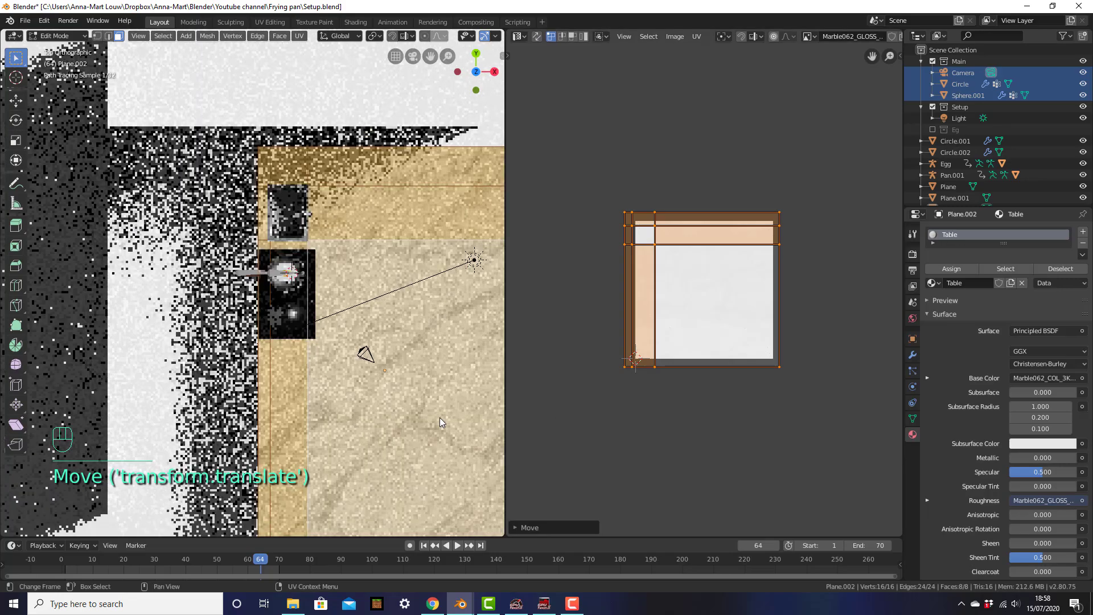
pyautogui.moveTo(319, 364); pyautogui.dragTo(385, 309, button='middle')
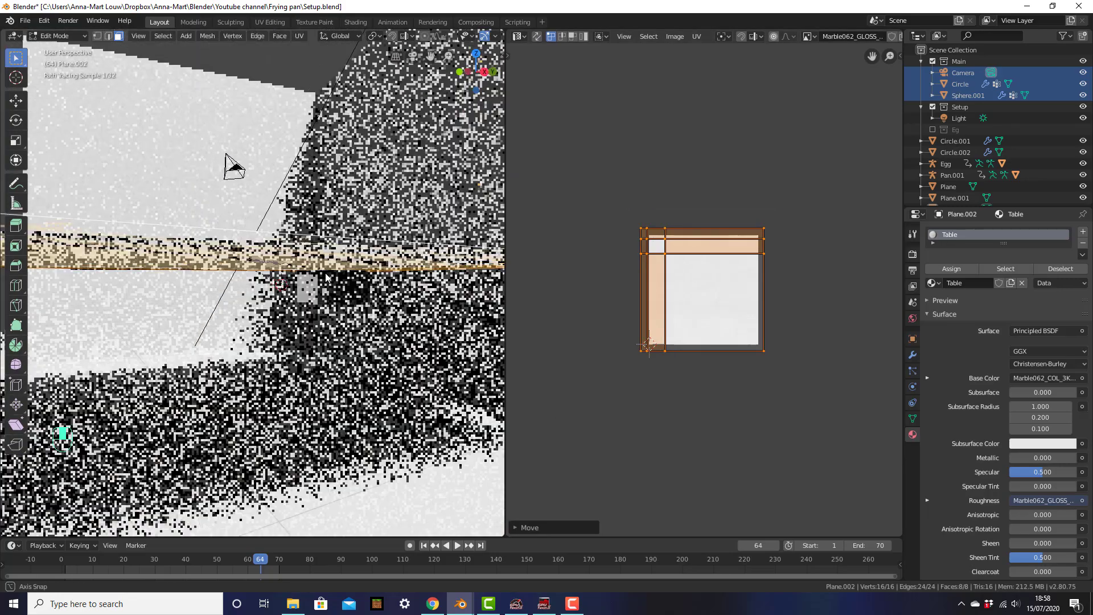
pyautogui.press('KP_0')
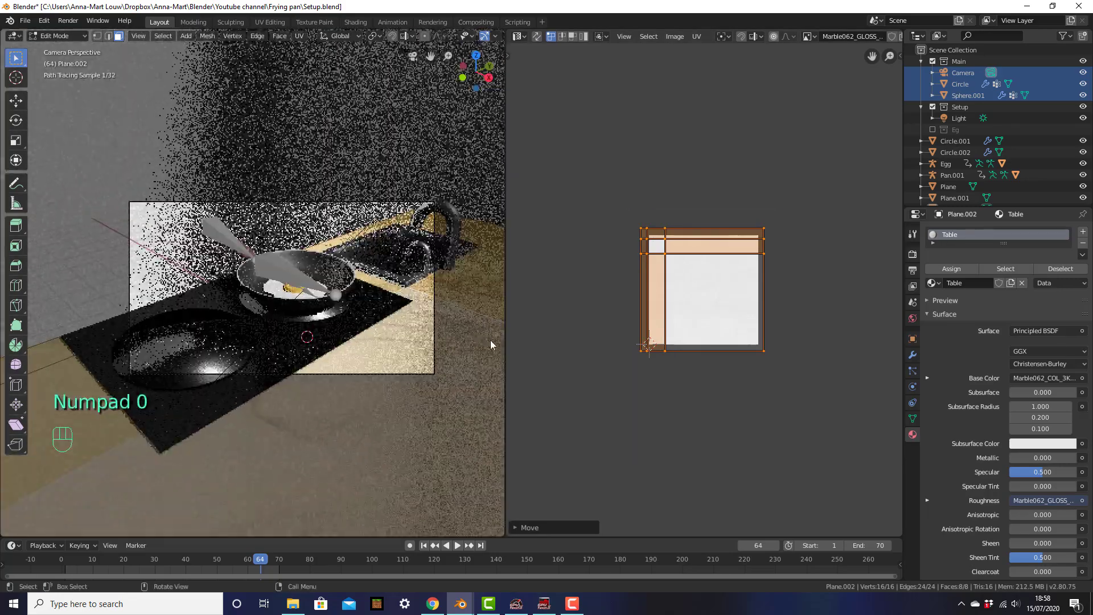
pyautogui.scroll(1, 422, 323)
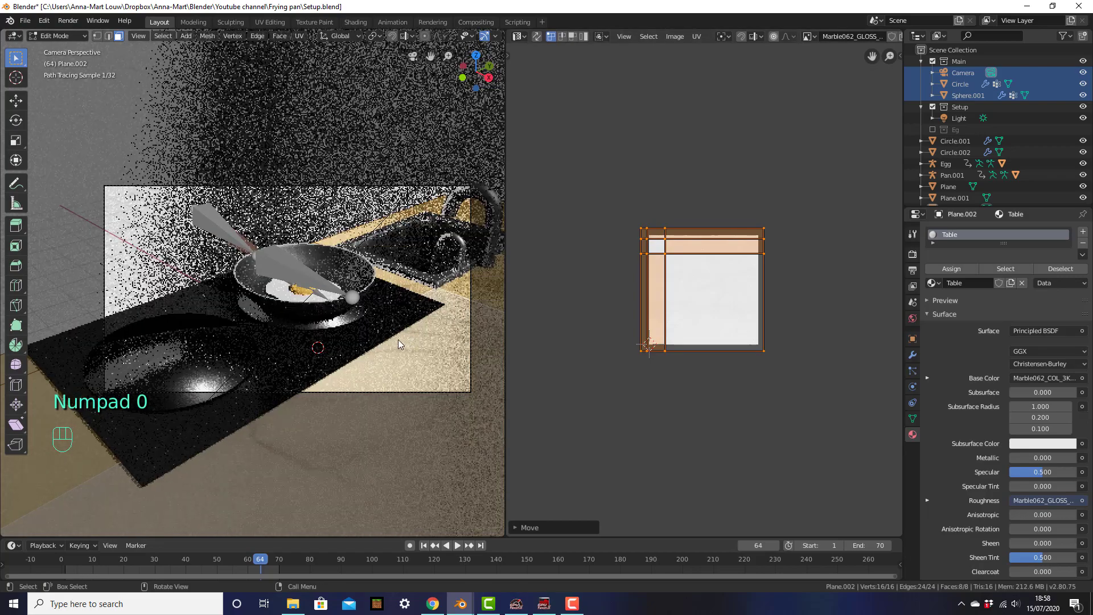
pyautogui.press('Tab')
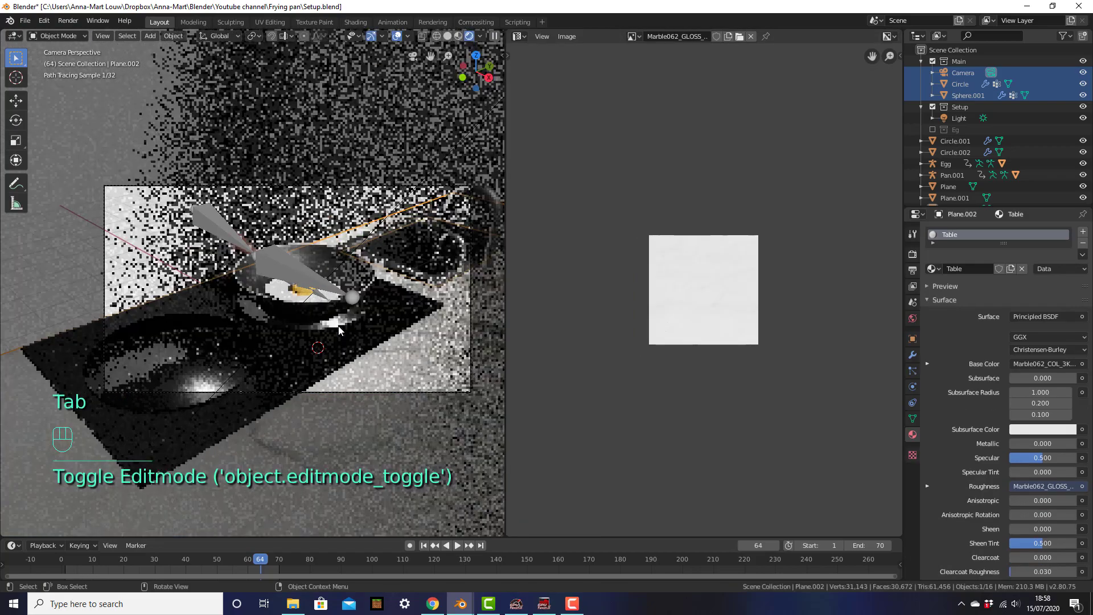
pyautogui.scroll(-2, 349, 358)
pyautogui.moveTo(353, 370); pyautogui.dragTo(391, 362, button='middle')
pyautogui.scroll(-3, 398, 361)
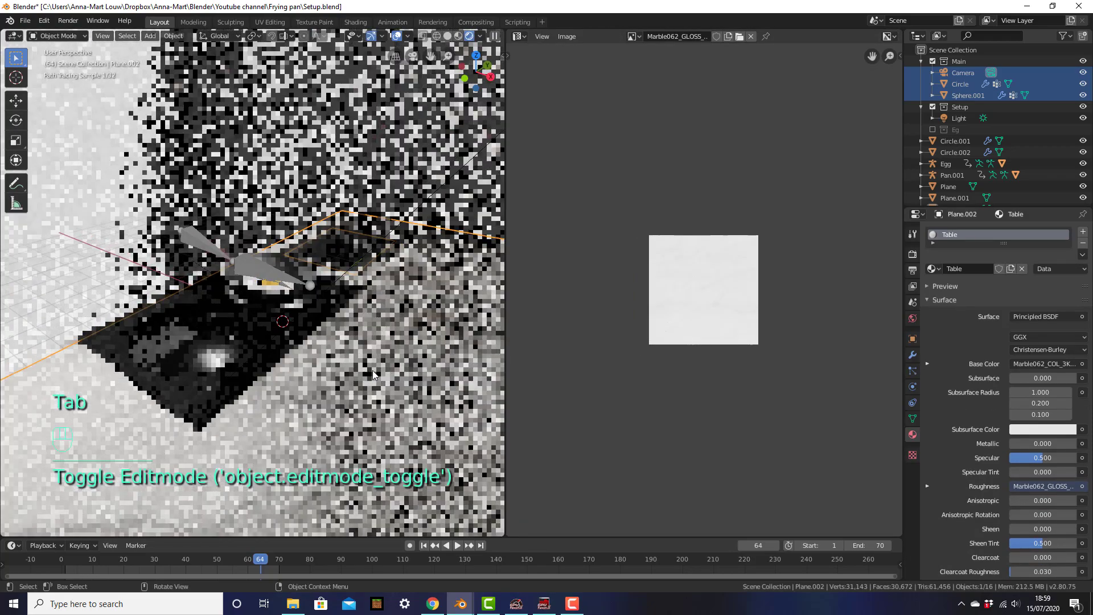
pyautogui.scroll(-3, 403, 357)
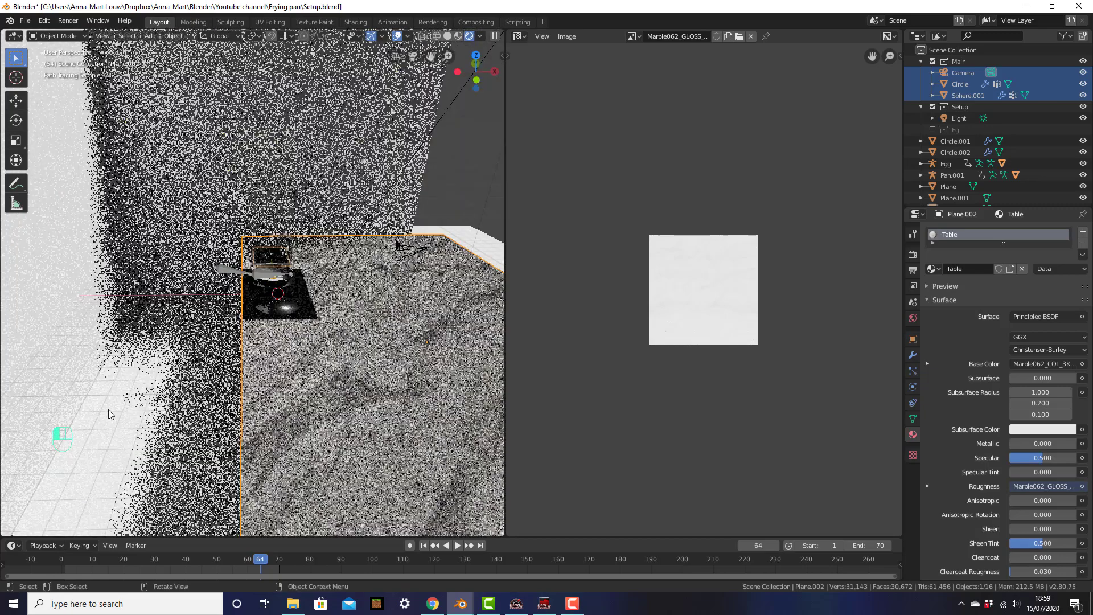
# Open the floor plane in Edit Mode, select all of it, and unwrap its UVs with the standard Unwrap.
pyautogui.click(108, 409)
pyautogui.press('Tab')
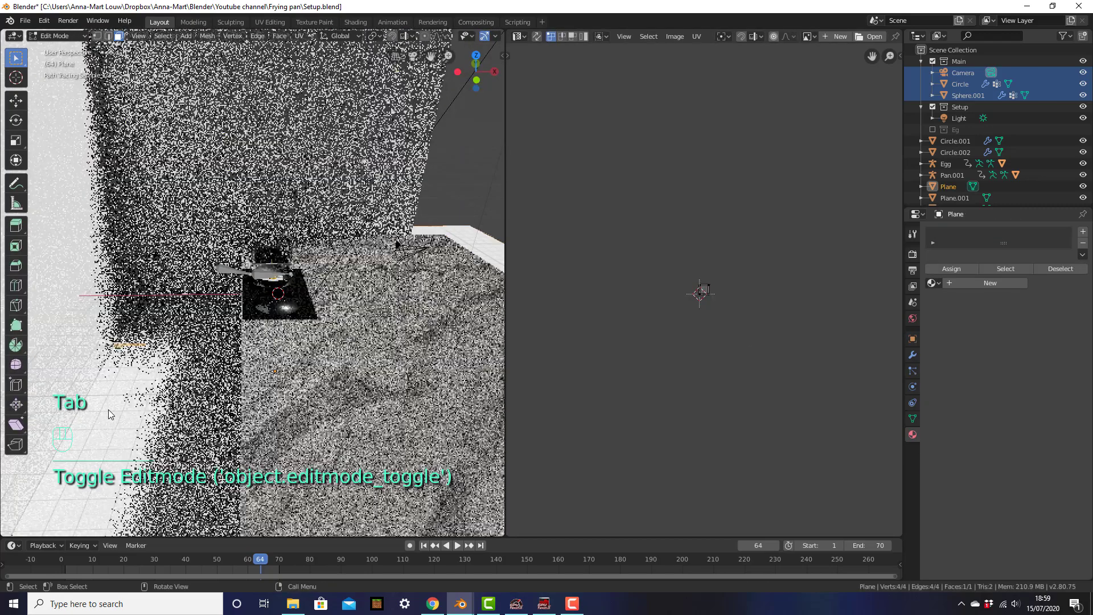
pyautogui.press('a')
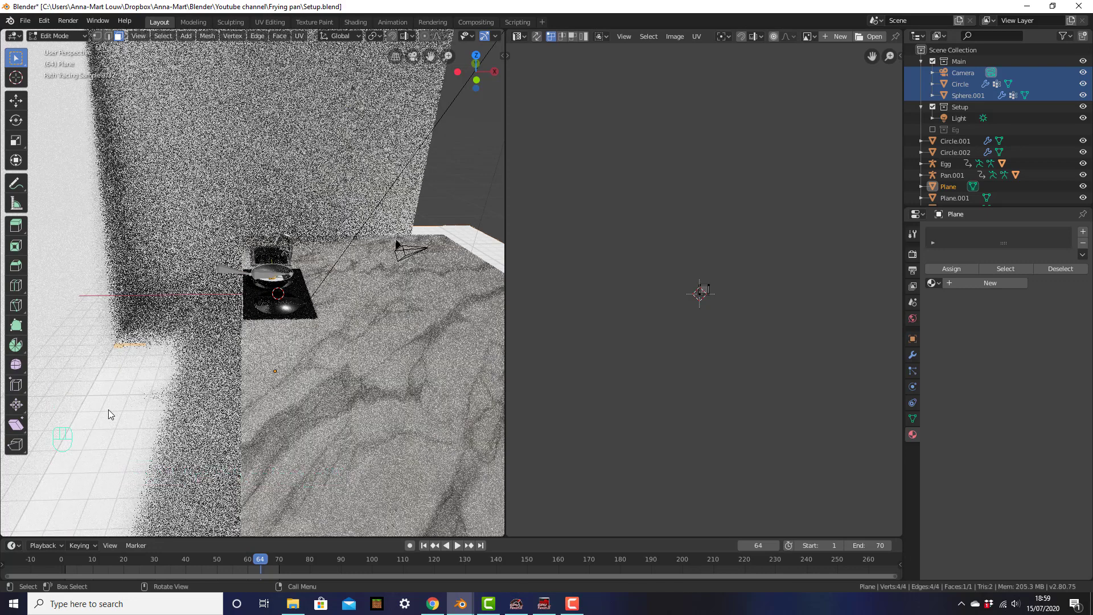
pyautogui.rightClick(108, 409)
pyautogui.moveTo(77, 411)
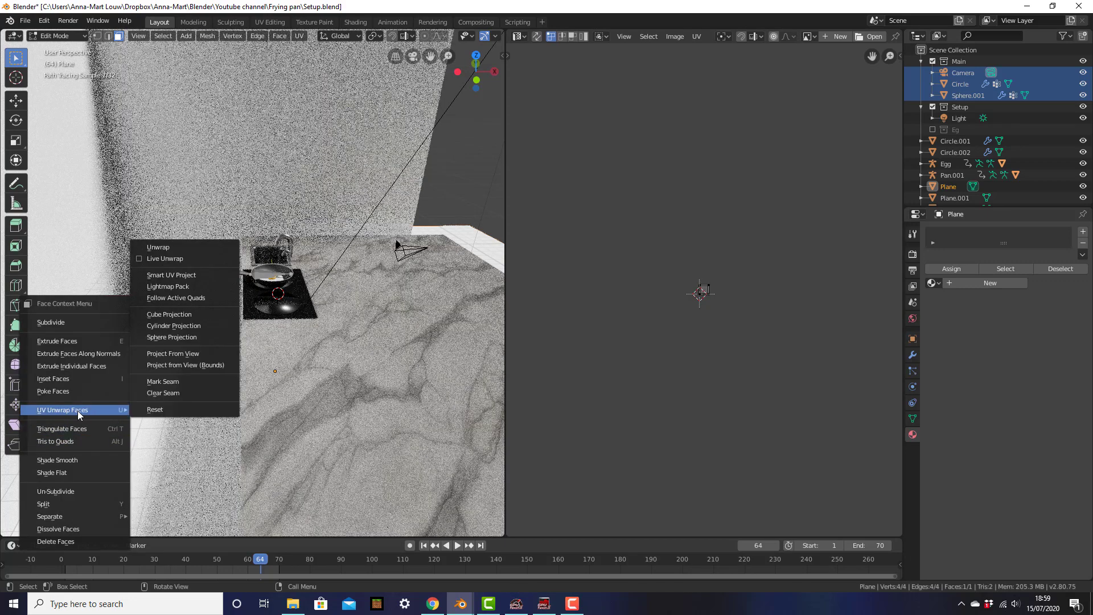
pyautogui.click(165, 247)
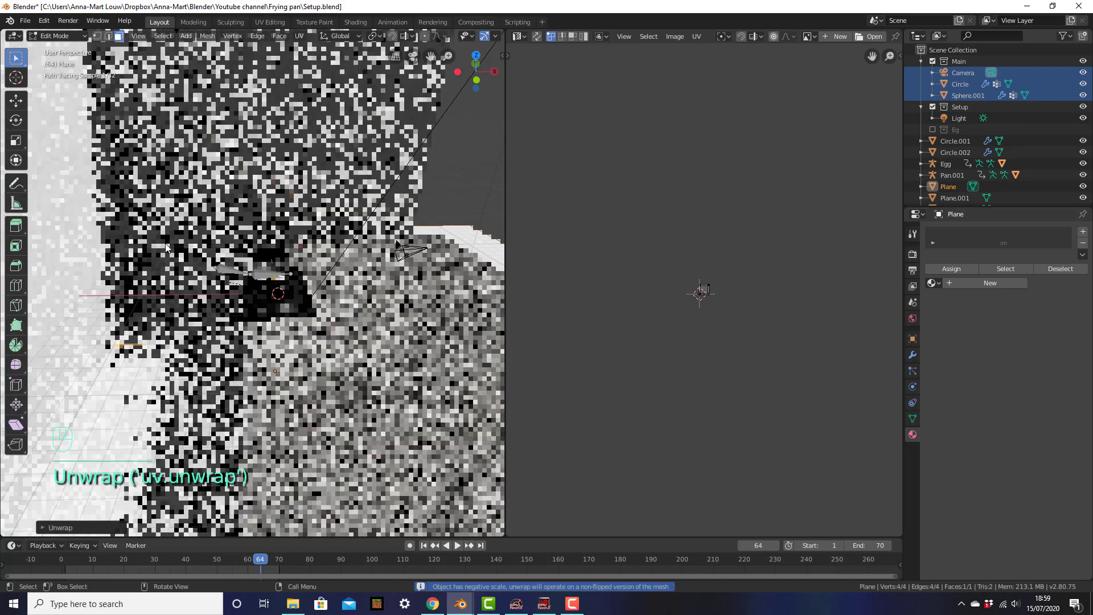
pyautogui.scroll(9, 716, 291)
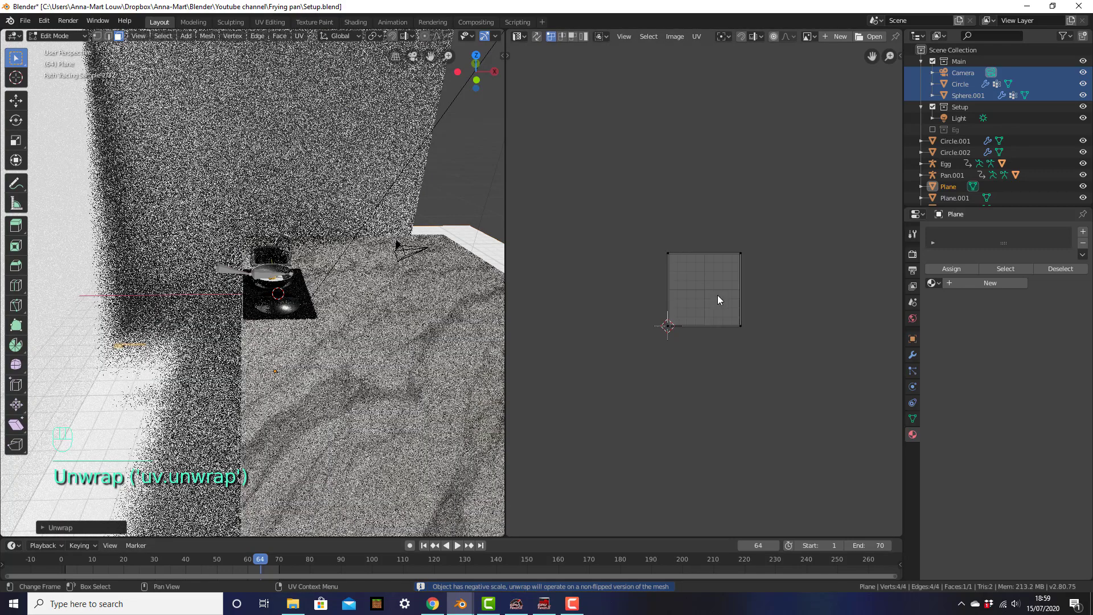
pyautogui.scroll(3, 717, 296)
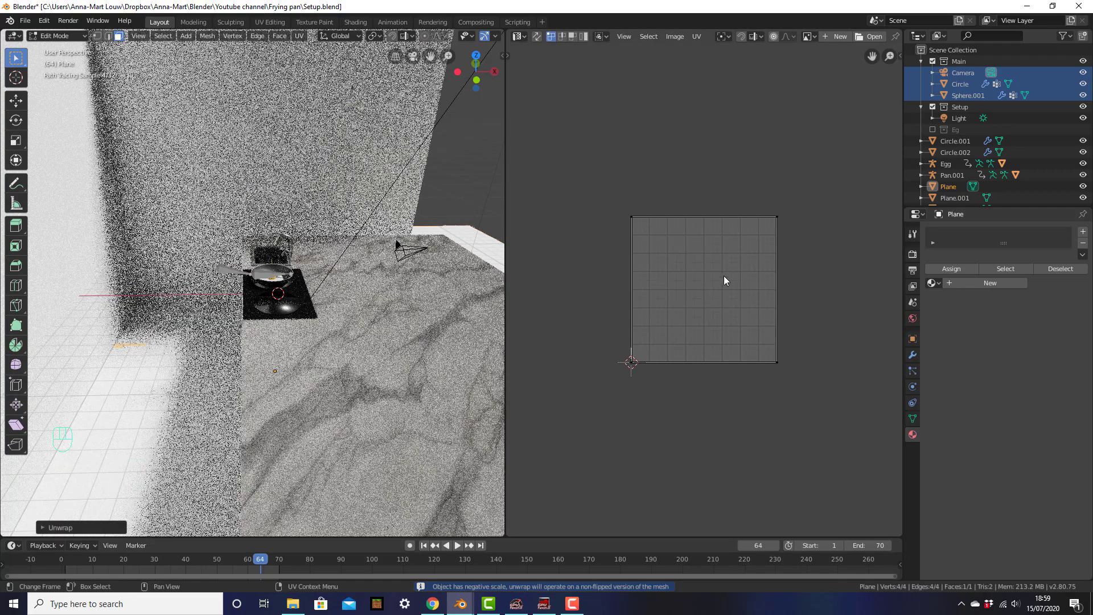
# Change the UV Editor area to the Shader Editor and create a new material named Floor on the floor plane.
pyautogui.moveTo(230, 362); pyautogui.dragTo(217, 360, button='middle')
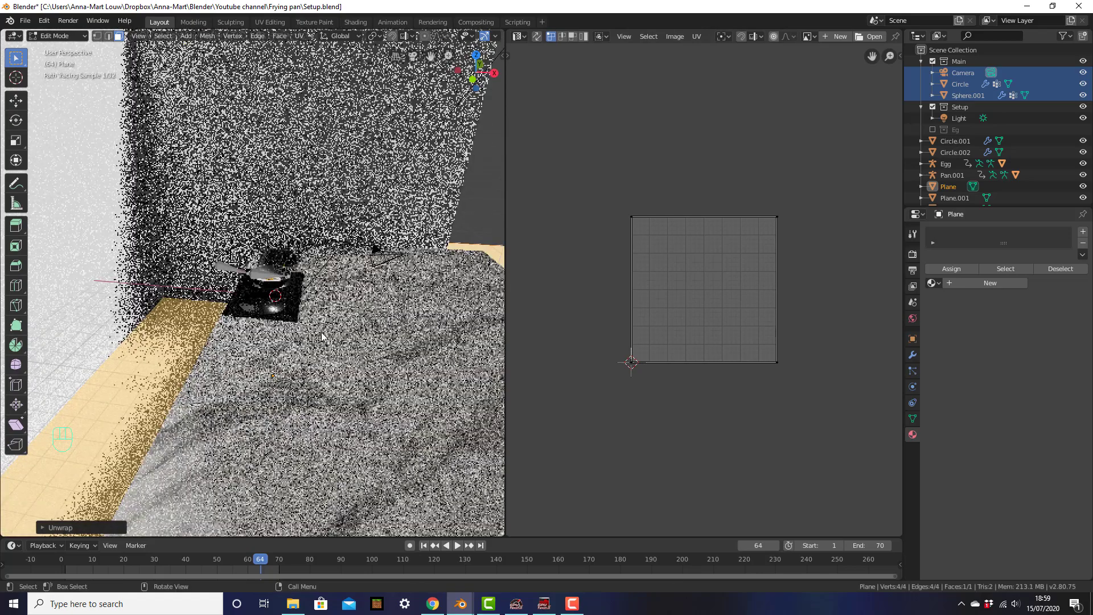
pyautogui.moveTo(321, 332); pyautogui.dragTo(304, 333, button='middle')
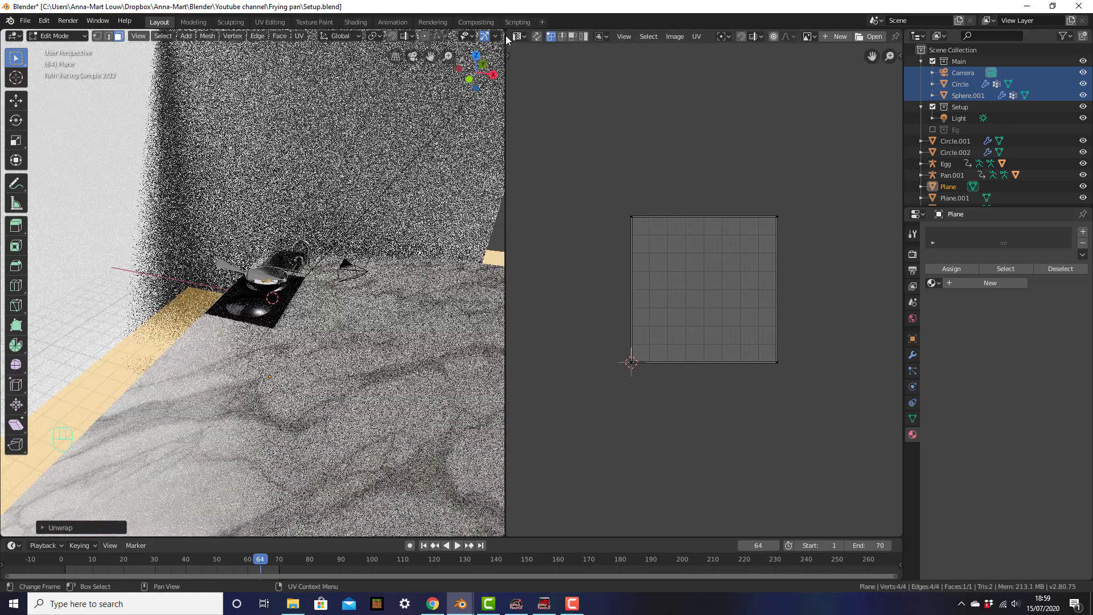
pyautogui.click(518, 38)
pyautogui.click(544, 117)
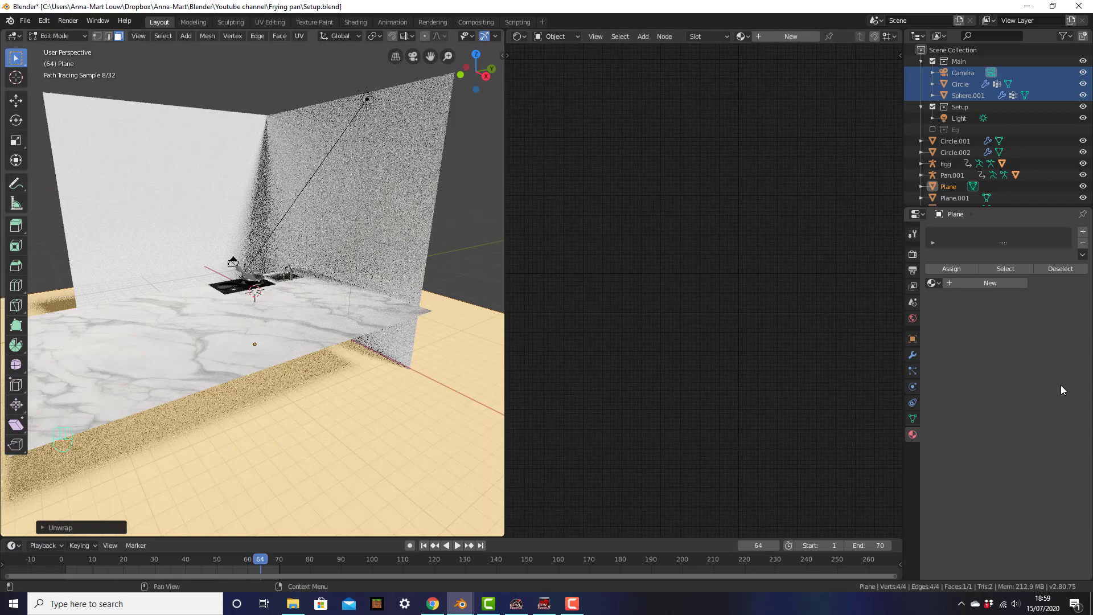
pyautogui.click(981, 280)
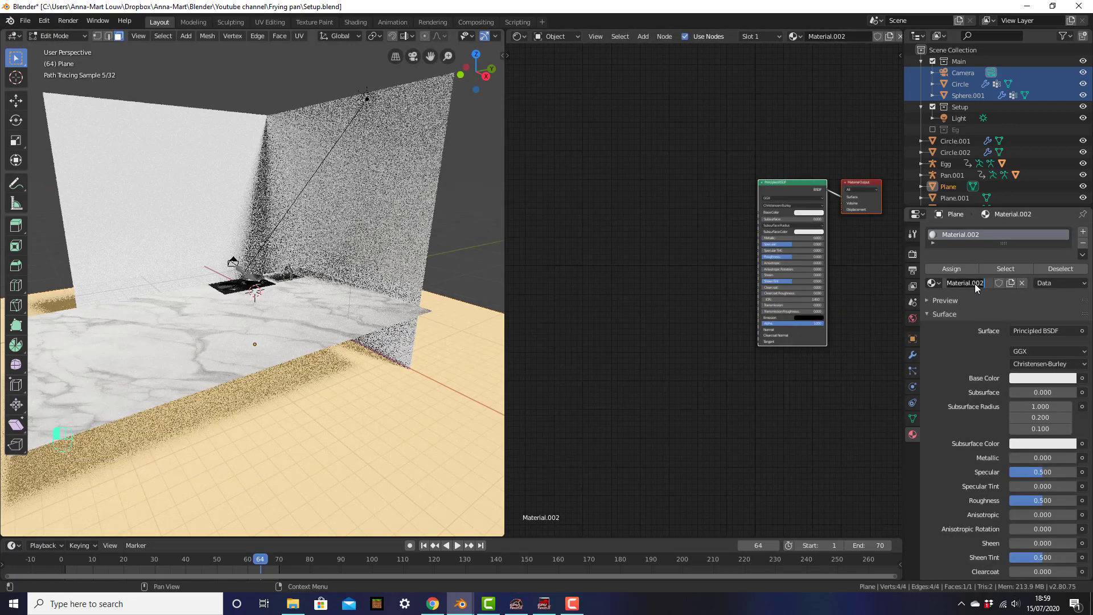
pyautogui.write('Flo')
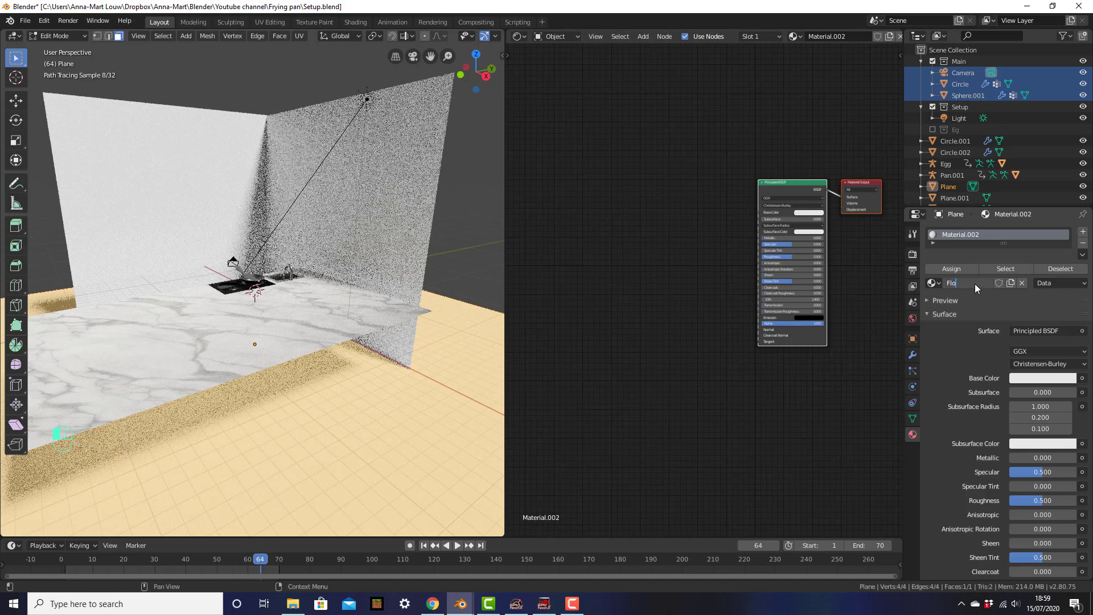
pyautogui.write('or')
pyautogui.press('Return')
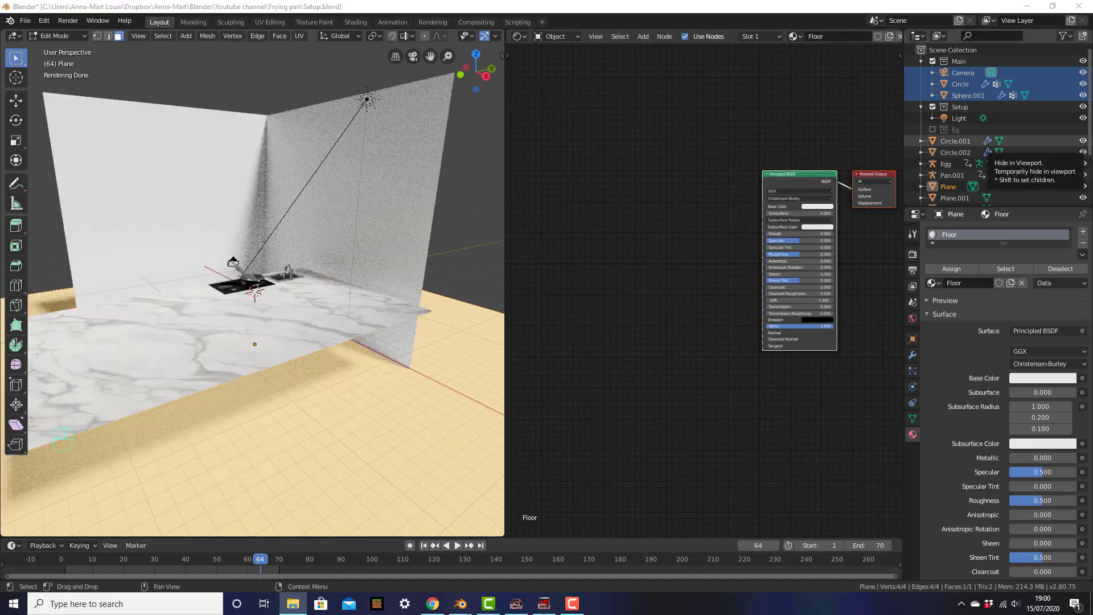
# Add WoodFlooring061_COL_3K.jpg as an image texture node and link its Color to the Floor material's Base Color.
pyautogui.moveTo(1092, 187); pyautogui.dragTo(462, 116)
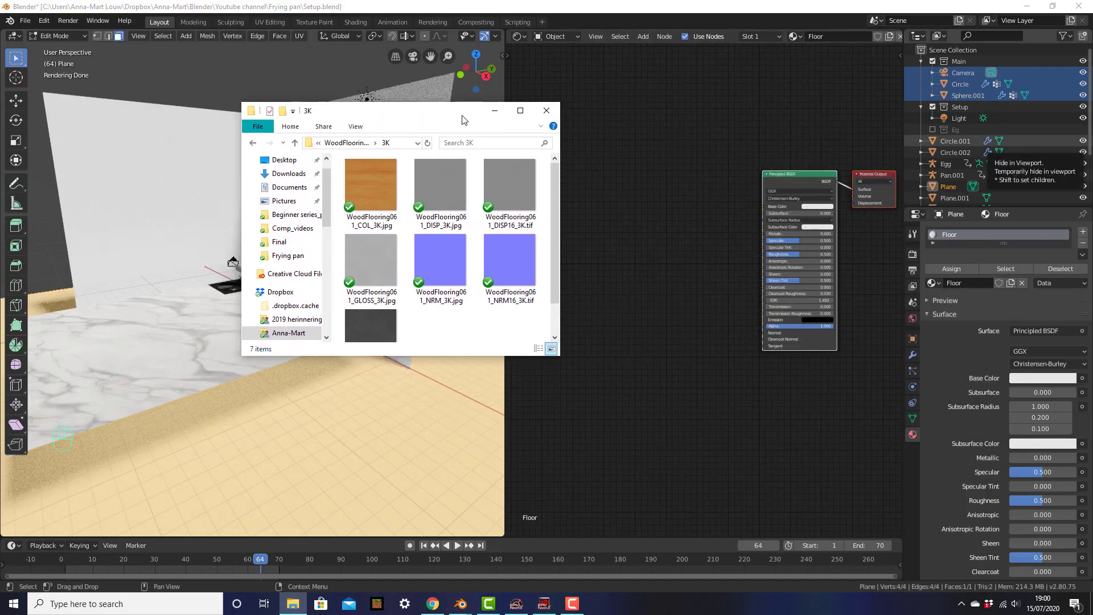
pyautogui.moveTo(359, 179); pyautogui.dragTo(773, 193)
pyautogui.scroll(2, 653, 227)
pyautogui.click(732, 187)
# Add WoodFlooring061_NRM_3K.jpg from the 3K folder as an image texture node below the colour texture.
pyautogui.click(292, 603)
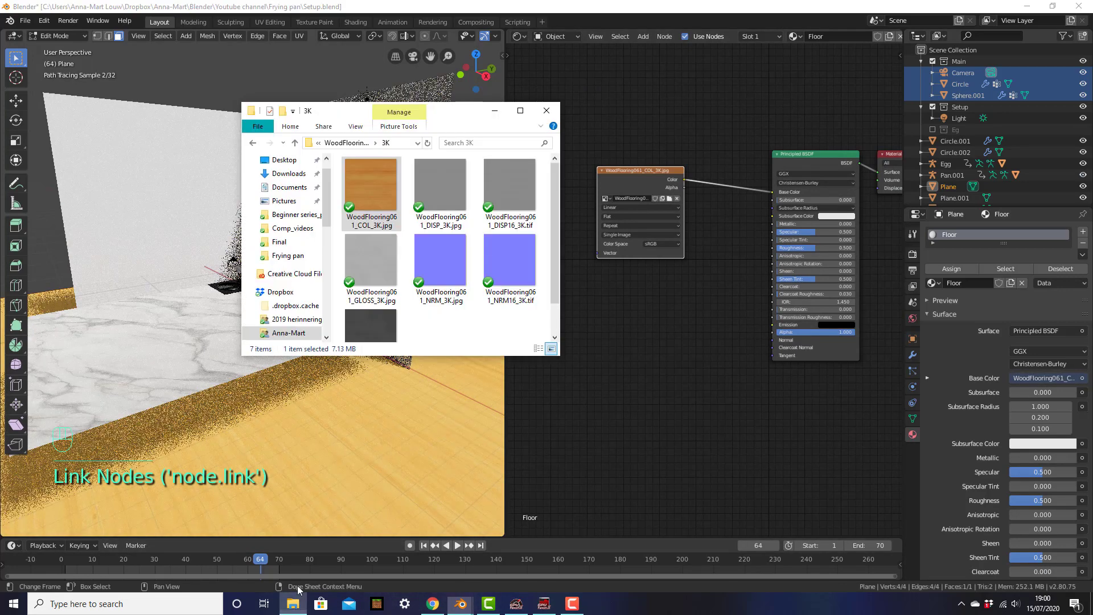
pyautogui.moveTo(453, 111); pyautogui.dragTo(372, 87)
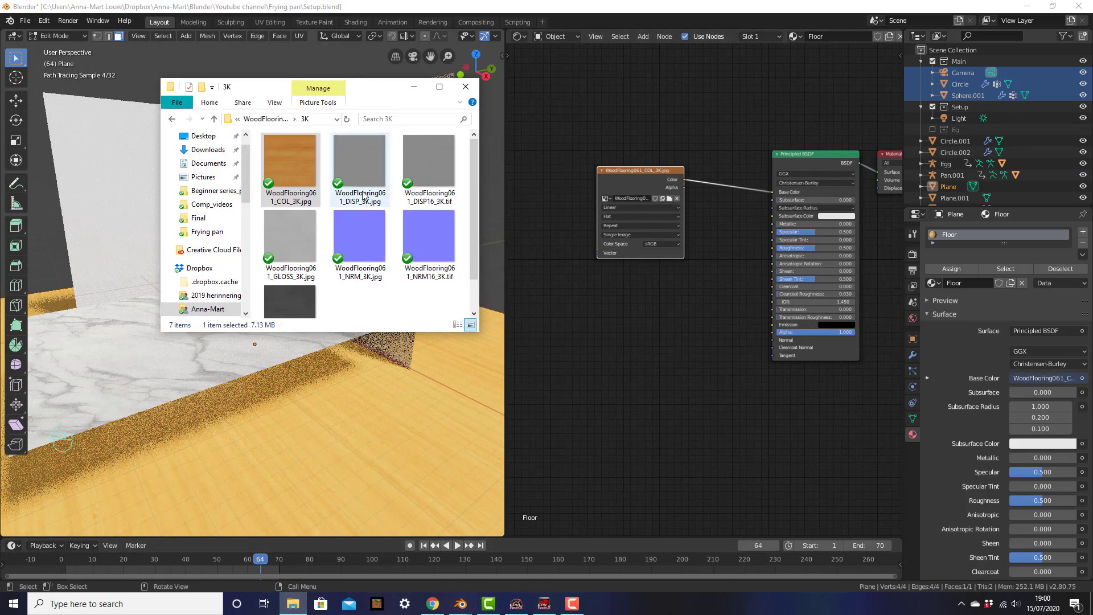
pyautogui.scroll(-1, 361, 192)
pyautogui.moveTo(350, 192); pyautogui.dragTo(623, 317)
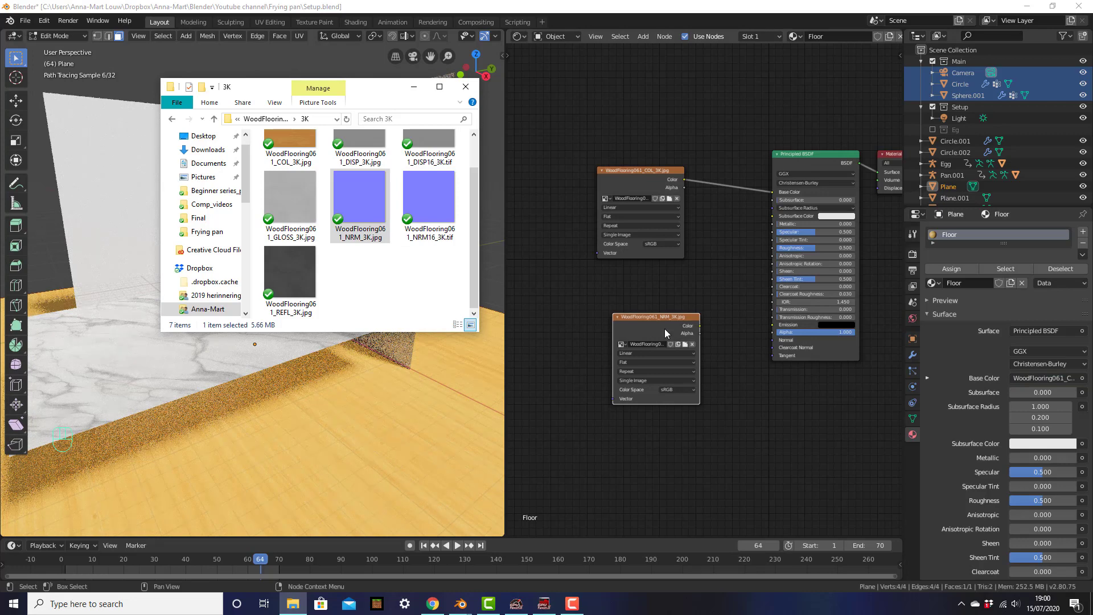
# Add a Normal Map node, link the NRM texture through it to the shader's Normal input, and space out the nodes.
pyautogui.click(689, 288)
pyautogui.hotkey('shift', 'a')
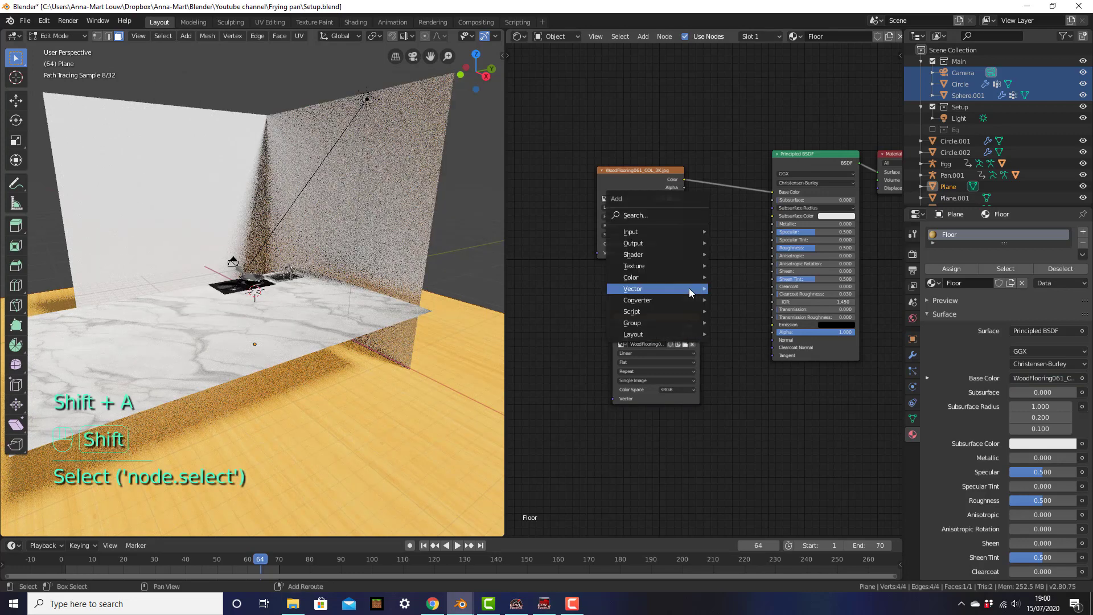
pyautogui.moveTo(689, 288)
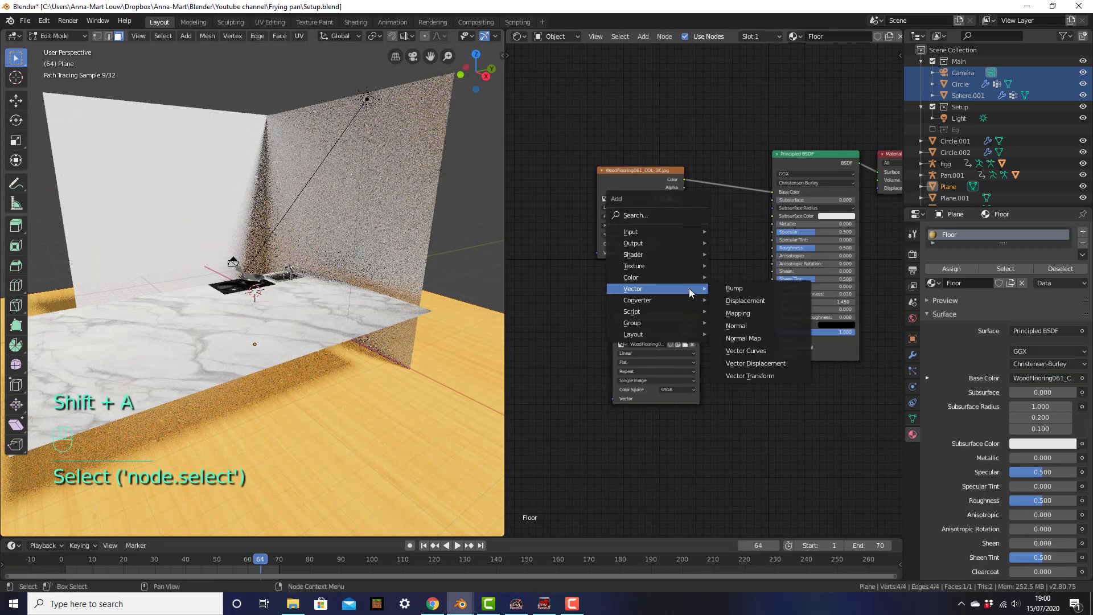
pyautogui.click(750, 339)
pyautogui.click(690, 316)
pyautogui.moveTo(630, 320); pyautogui.dragTo(571, 320)
pyautogui.moveTo(642, 326); pyautogui.dragTo(692, 361)
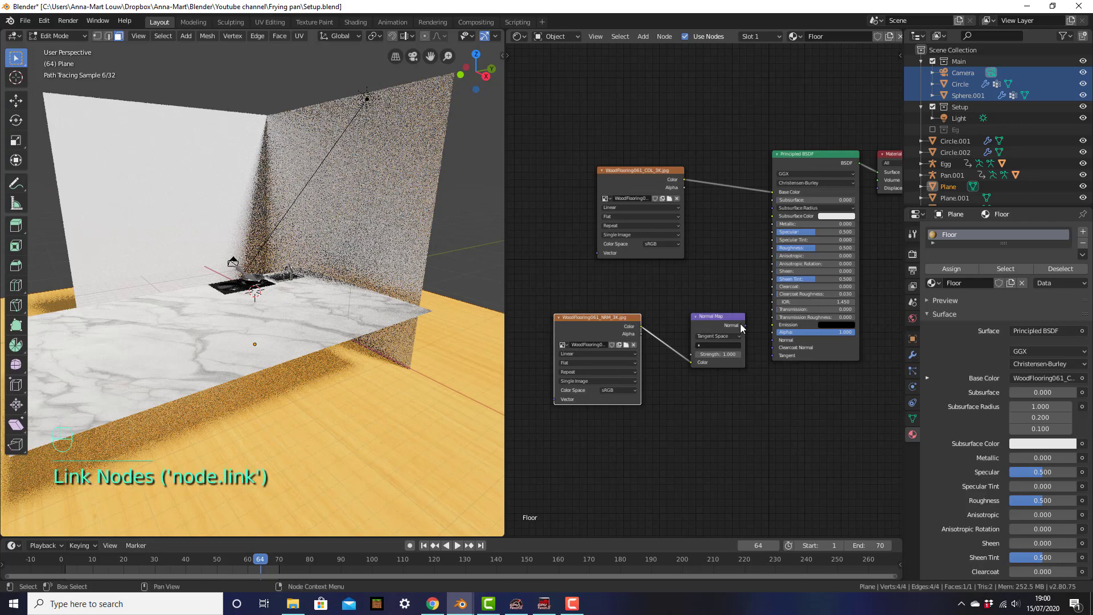
pyautogui.moveTo(743, 326); pyautogui.dragTo(771, 340)
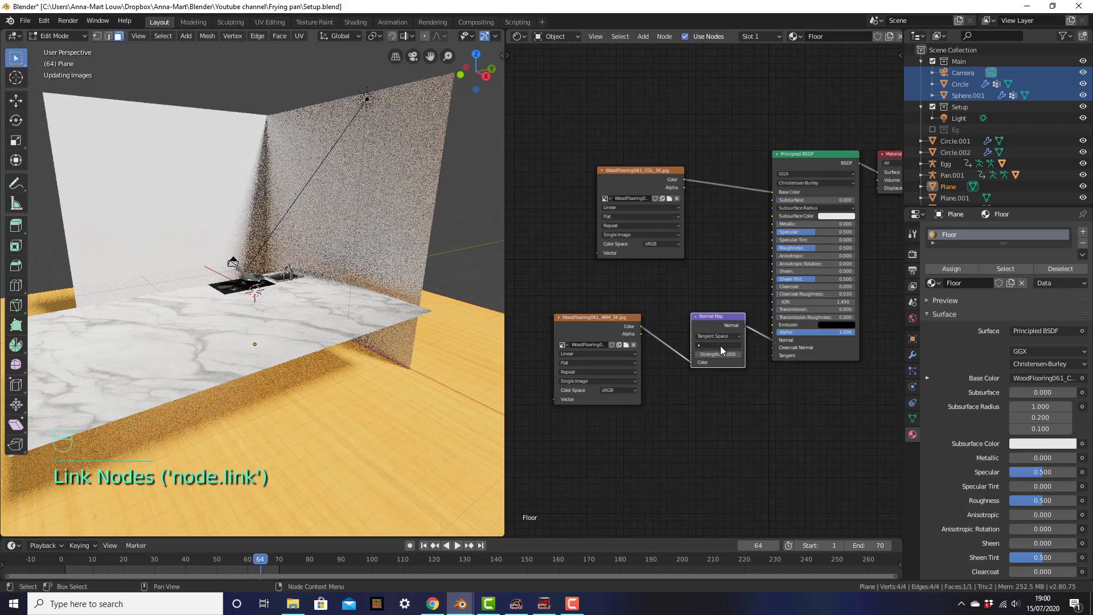
pyautogui.moveTo(603, 335); pyautogui.dragTo(590, 416)
pyautogui.moveTo(711, 330); pyautogui.dragTo(710, 361)
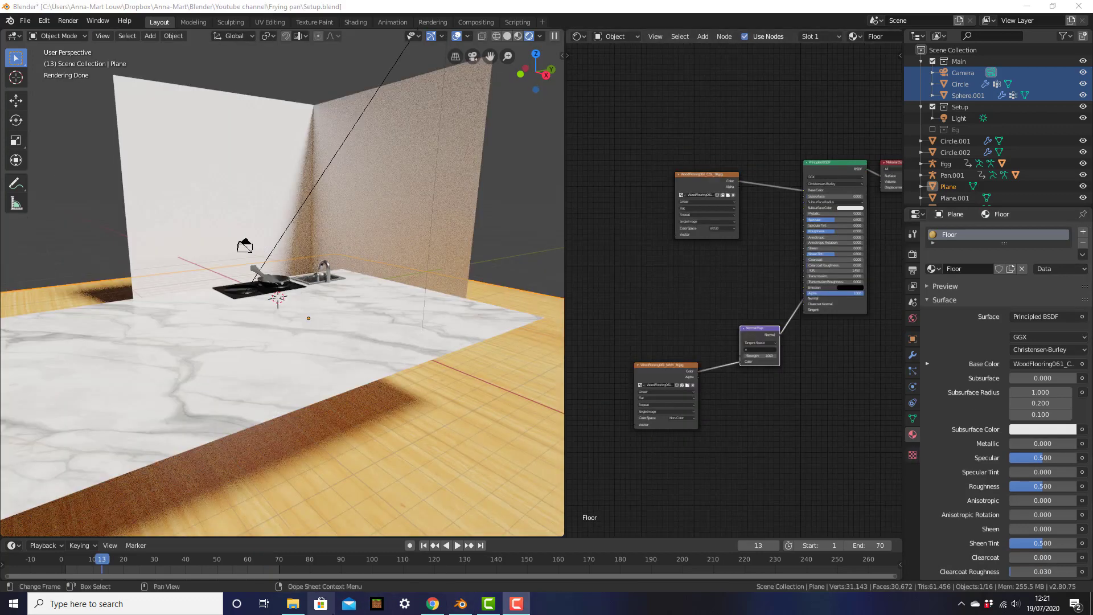
# Add WoodFlooring061_GLOSS_3K.jpg as an image texture node and link its Color to the shader's Roughness.
pyautogui.click(292, 603)
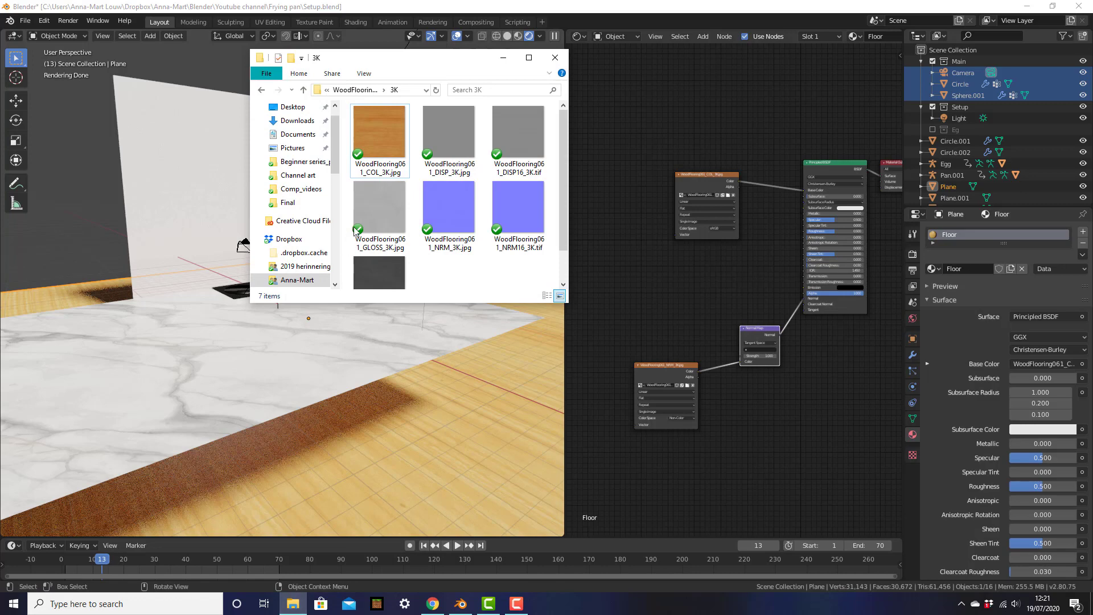
pyautogui.moveTo(355, 228); pyautogui.dragTo(805, 231)
pyautogui.click(503, 57)
pyautogui.scroll(4, 789, 318)
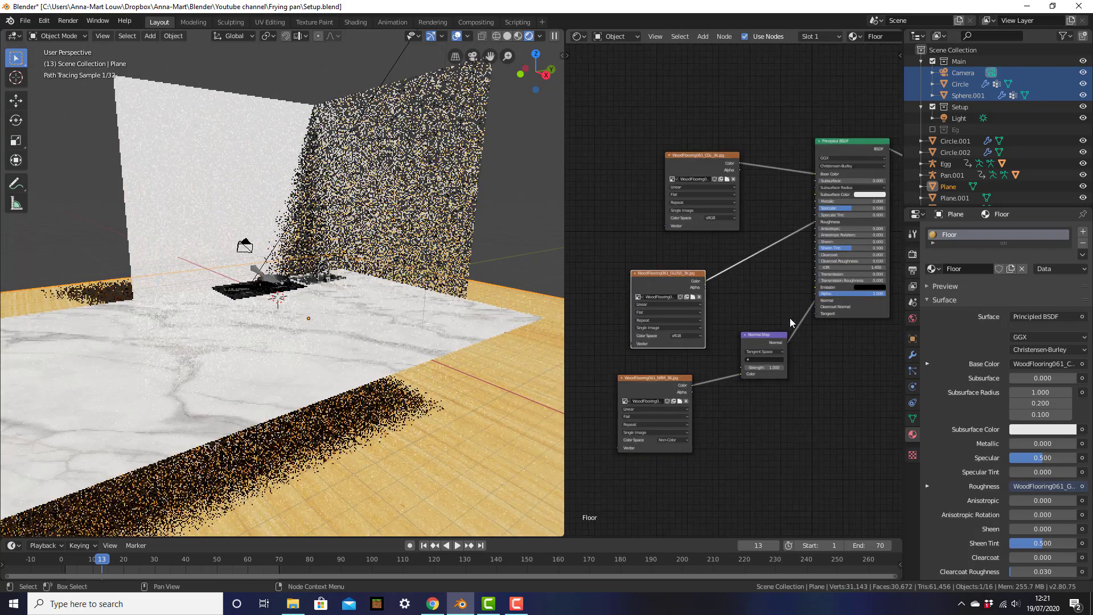
# Insert an Invert node between the GLOSS texture and the shader's Roughness input.
pyautogui.moveTo(777, 308); pyautogui.dragTo(770, 308, button='middle')
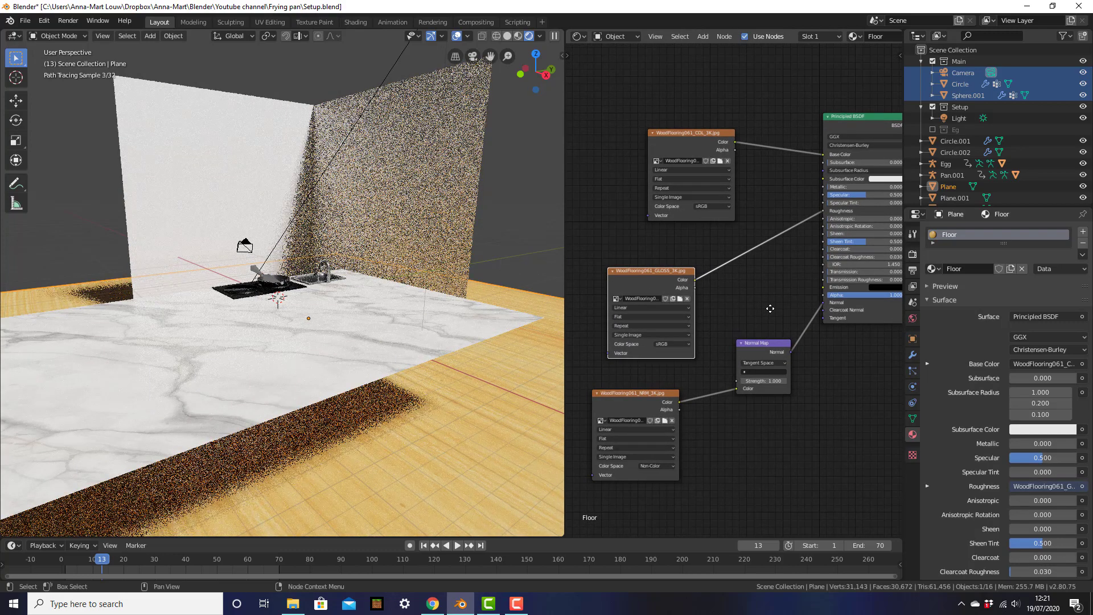
pyautogui.hotkey('shift', 'a')
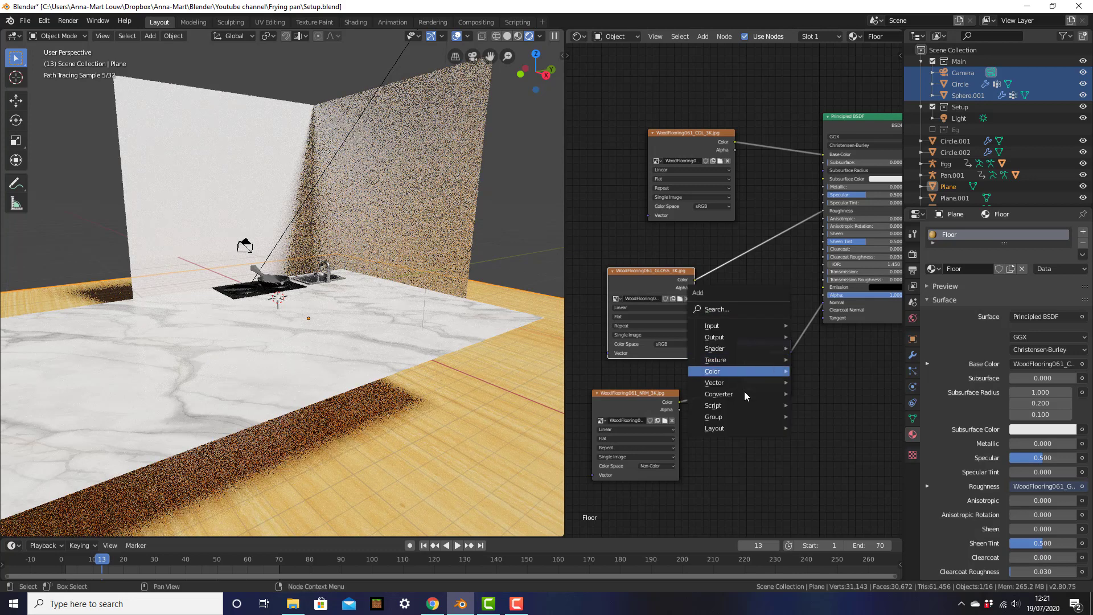
pyautogui.click(740, 306)
pyautogui.write('inver')
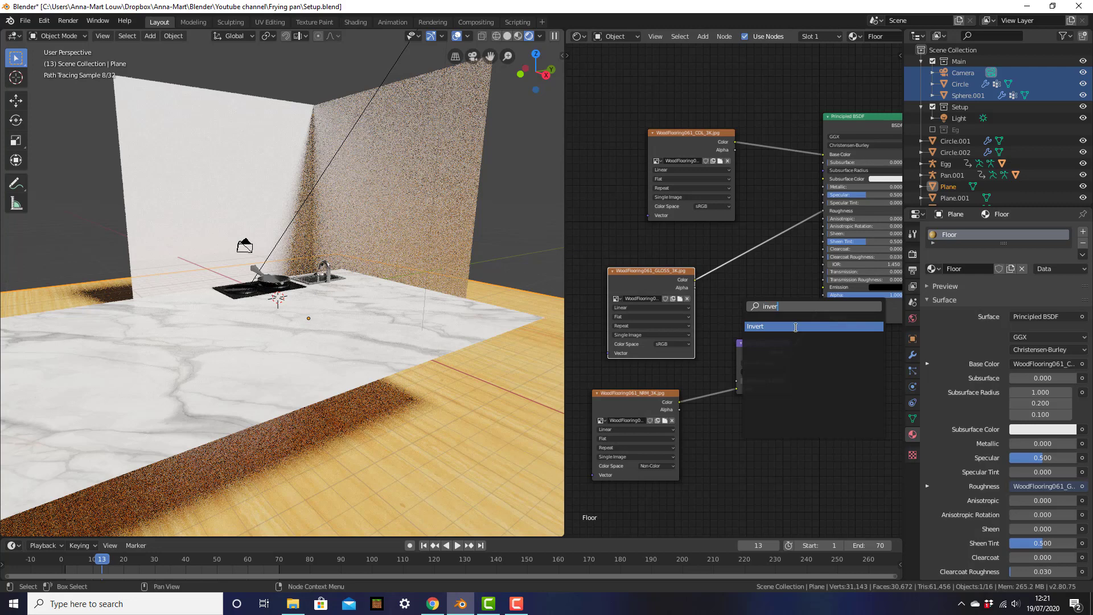
pyautogui.press('Return')
pyautogui.click(729, 231)
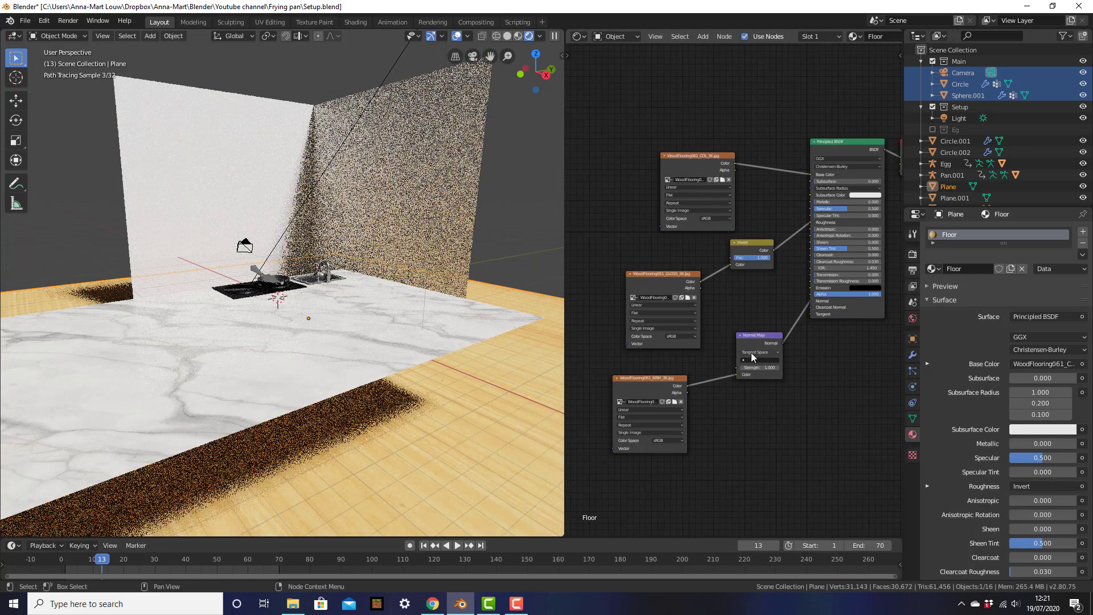
# Set the color space of both the GLOSS and NRM image textures to Non-Color.
pyautogui.click(682, 336)
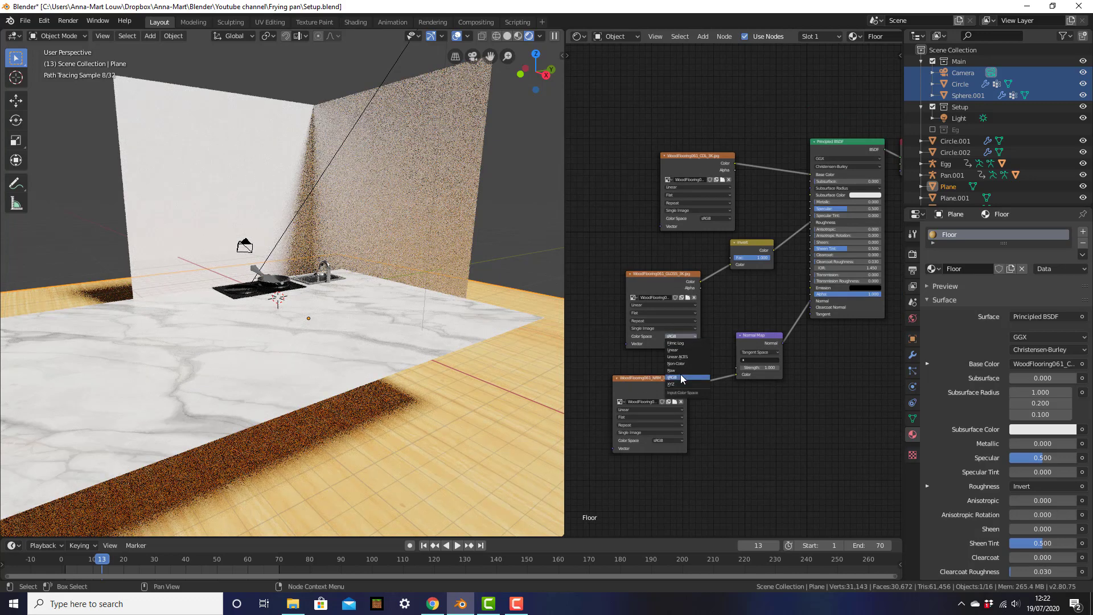
pyautogui.click(677, 363)
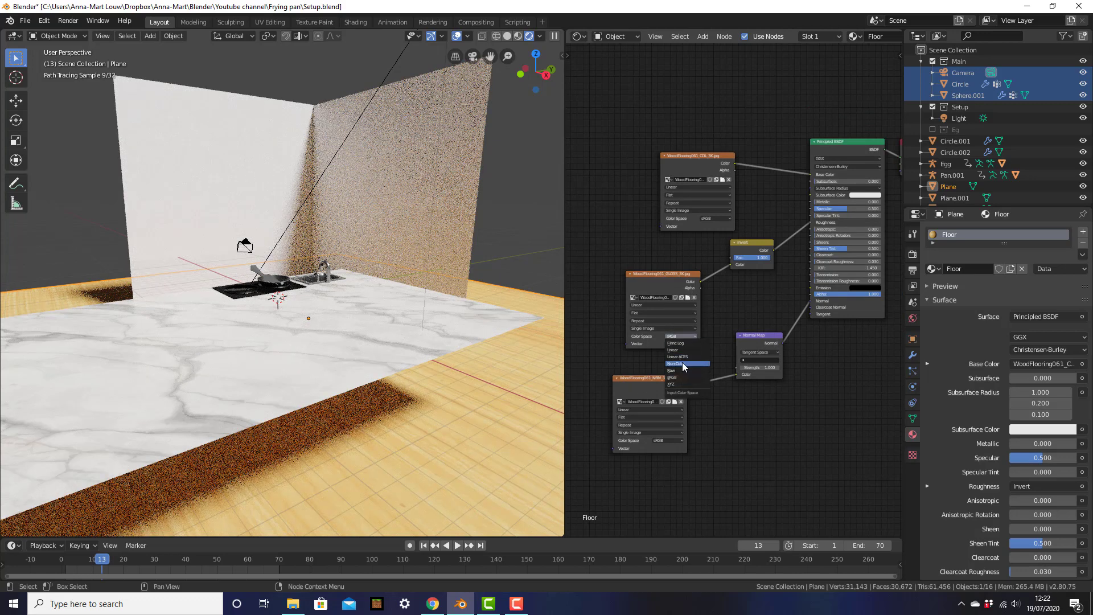
pyautogui.click(670, 433)
pyautogui.click(662, 441)
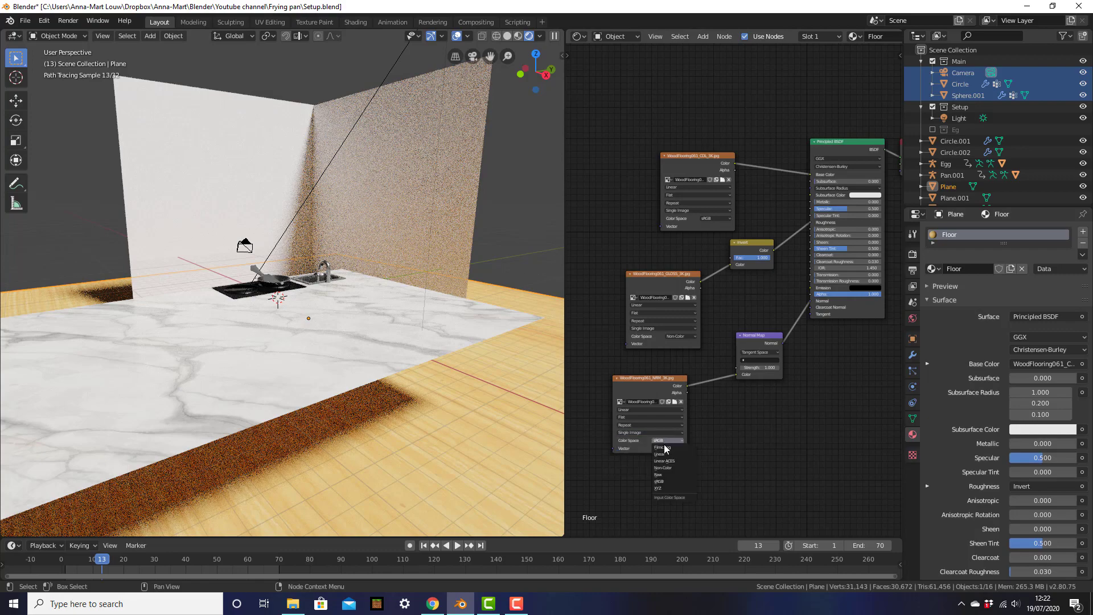
pyautogui.click(671, 466)
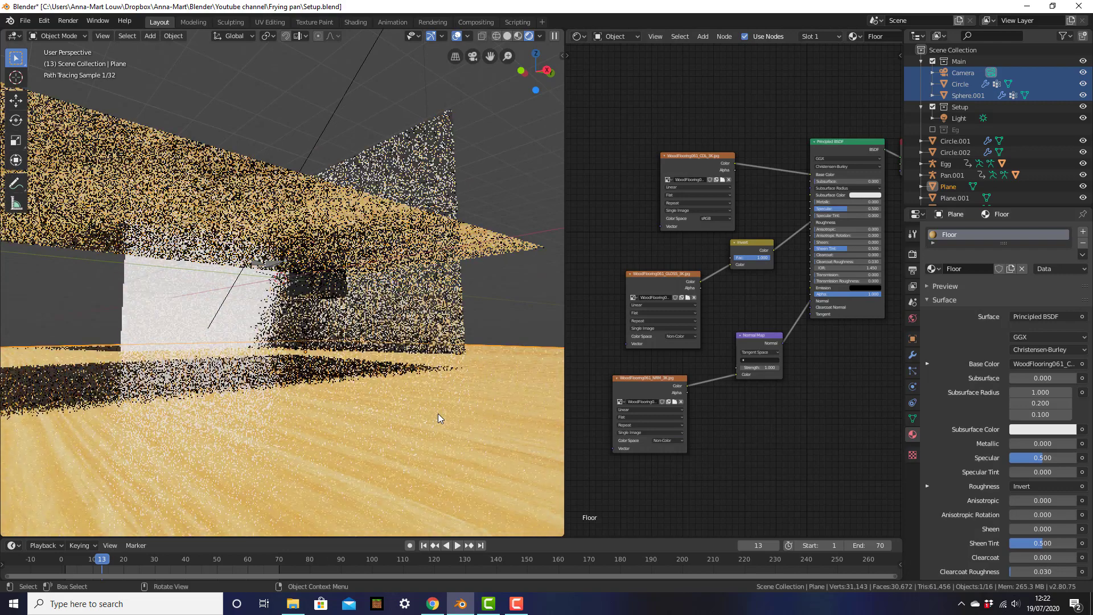
# Select both walls and the floor and move them together about 10.23 m horizontally in camera view, with the global Z axis locked.
pyautogui.scroll(3, 438, 418)
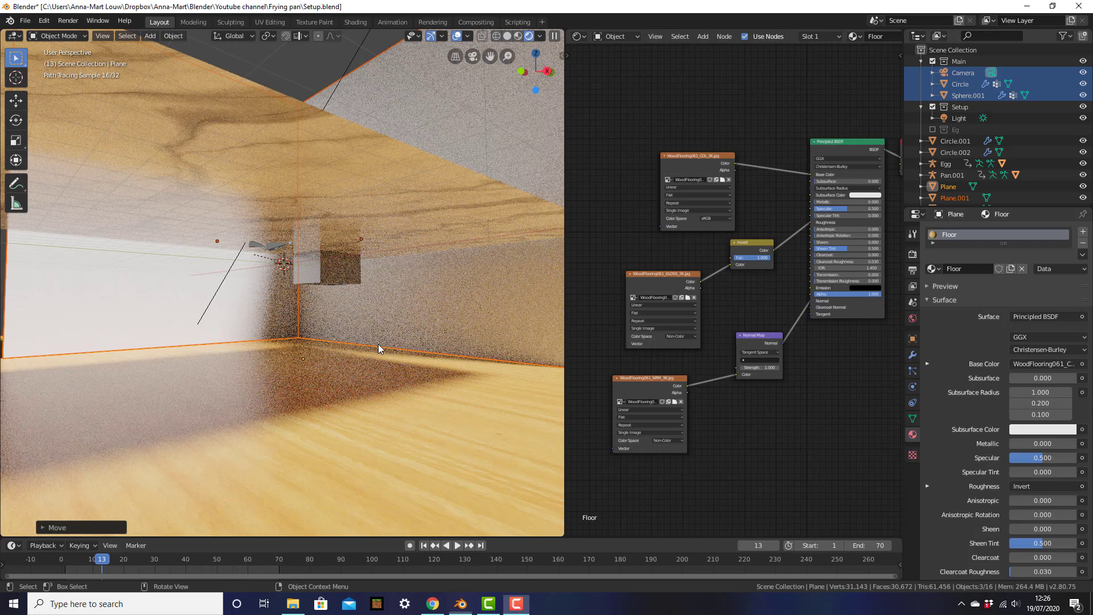
pyautogui.click(378, 344)
pyautogui.press('KP_0')
pyautogui.scroll(5, 351, 328)
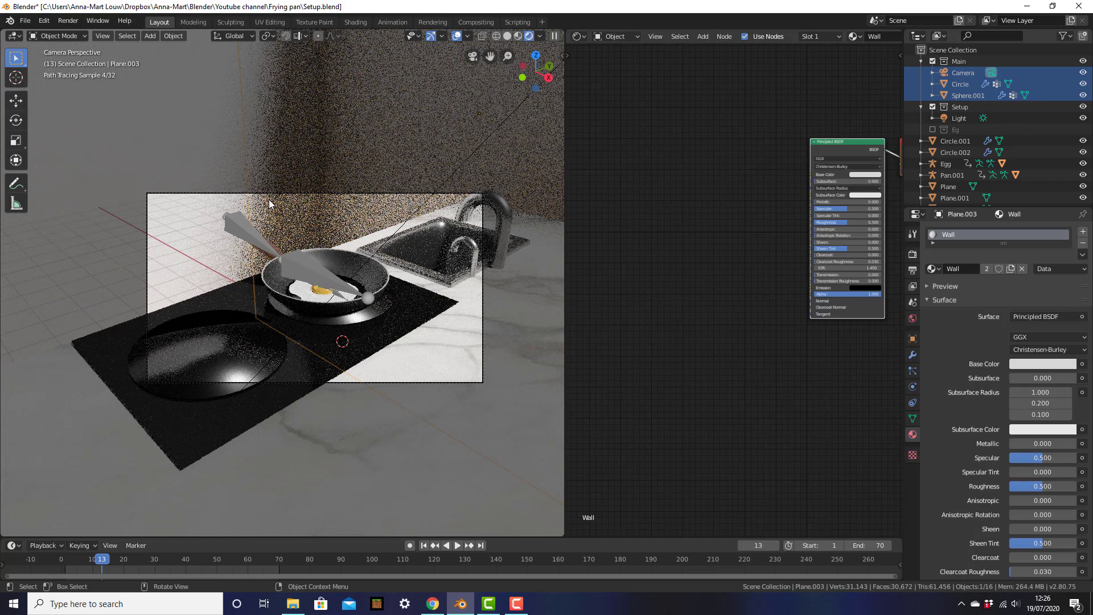
pyautogui.scroll(-4, 314, 91)
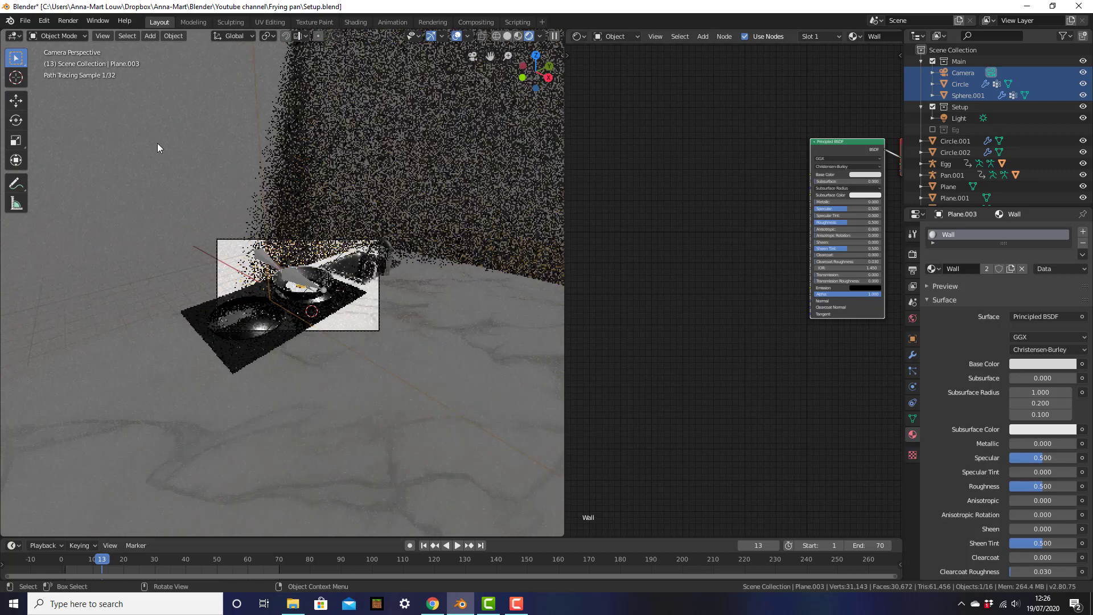
pyautogui.keyDown('shift'); pyautogui.click(156, 142); pyautogui.keyUp('shift')
pyautogui.moveTo(406, 421); pyautogui.dragTo(398, 395, button='middle')
pyautogui.keyDown('shift'); pyautogui.click(396, 443); pyautogui.keyUp('shift')
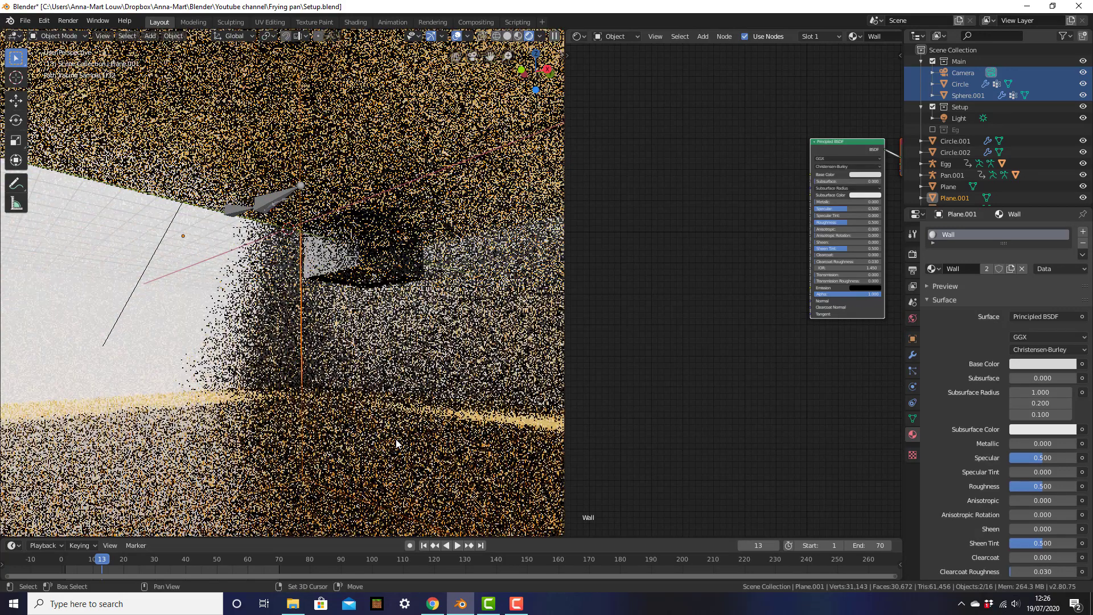
pyautogui.press('KP_0')
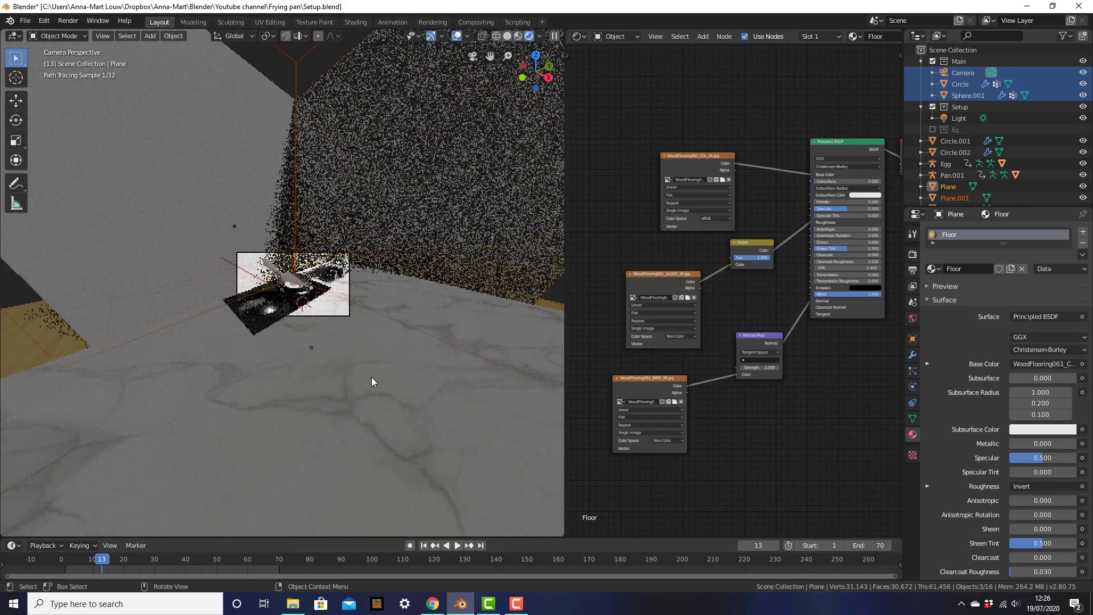
pyautogui.press('g')
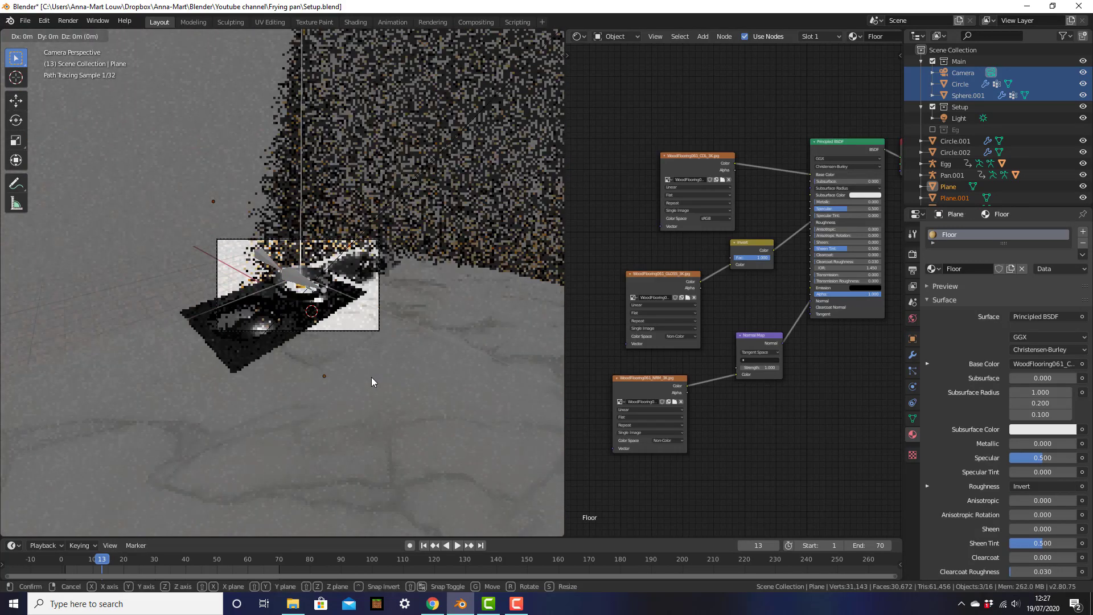
pyautogui.hotkey('shift', 'z')
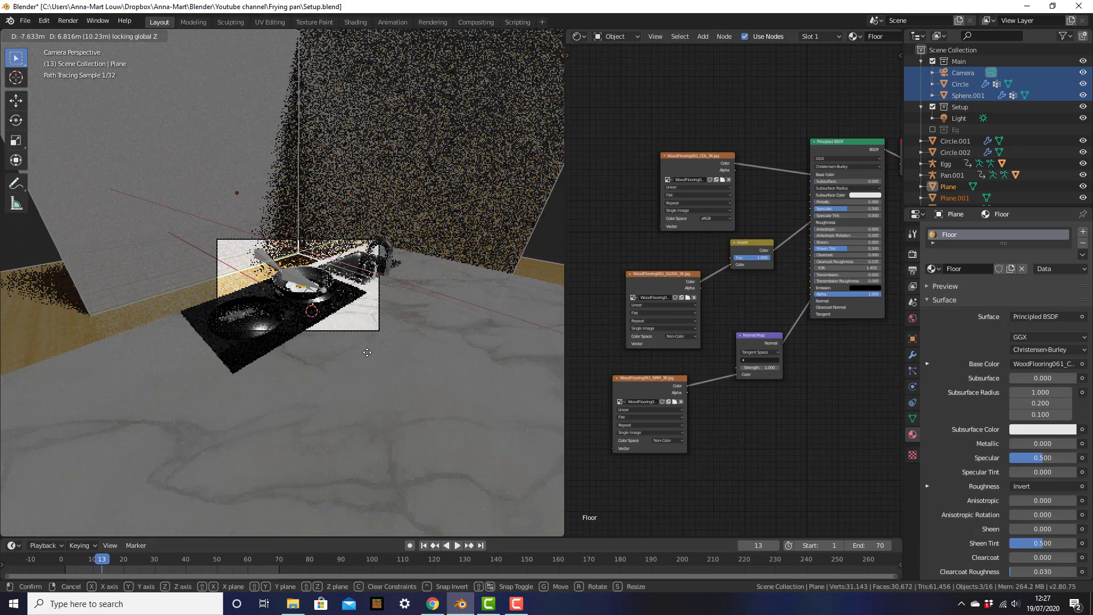
pyautogui.click(367, 353)
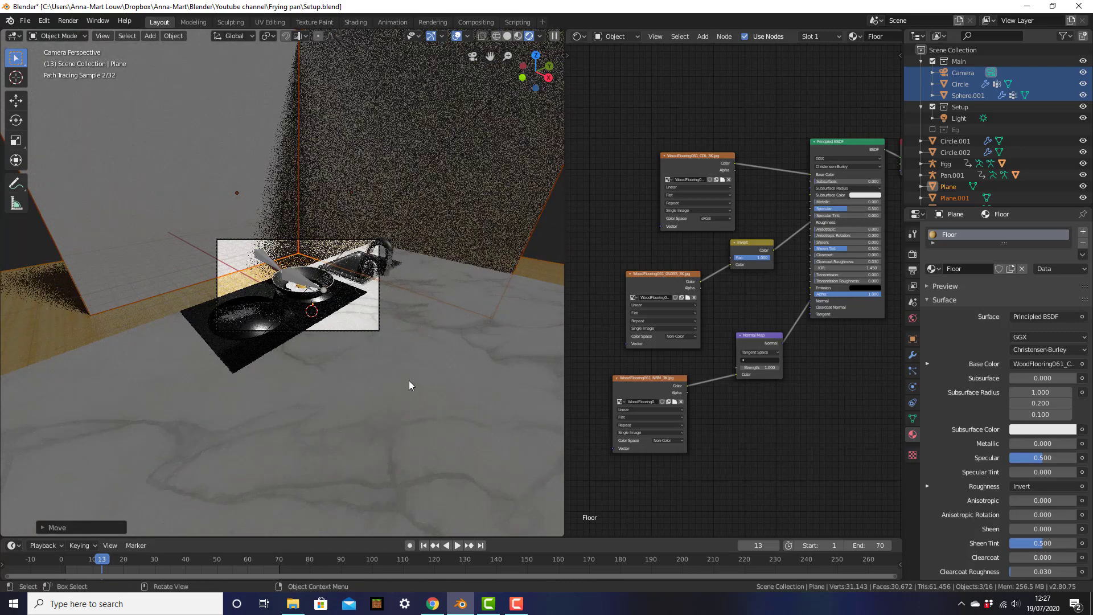